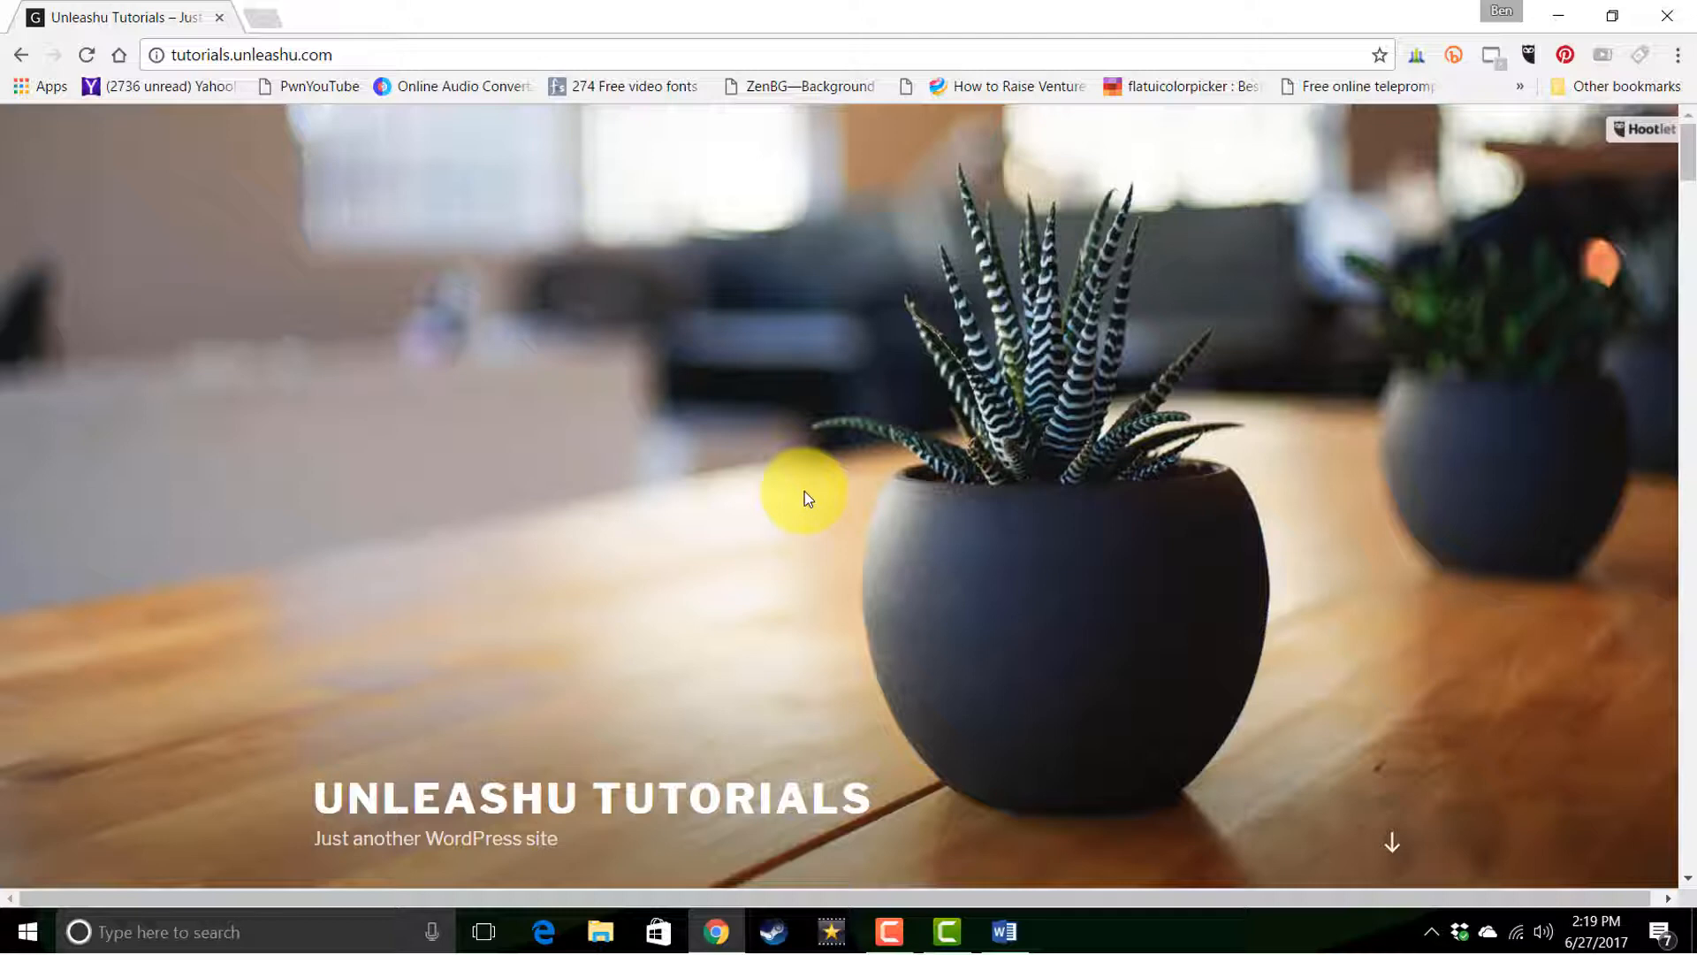
- Open the site's wp-login.php page at tutorials.unleashu.com and log in with the saved administrator credentials
click(587, 54)
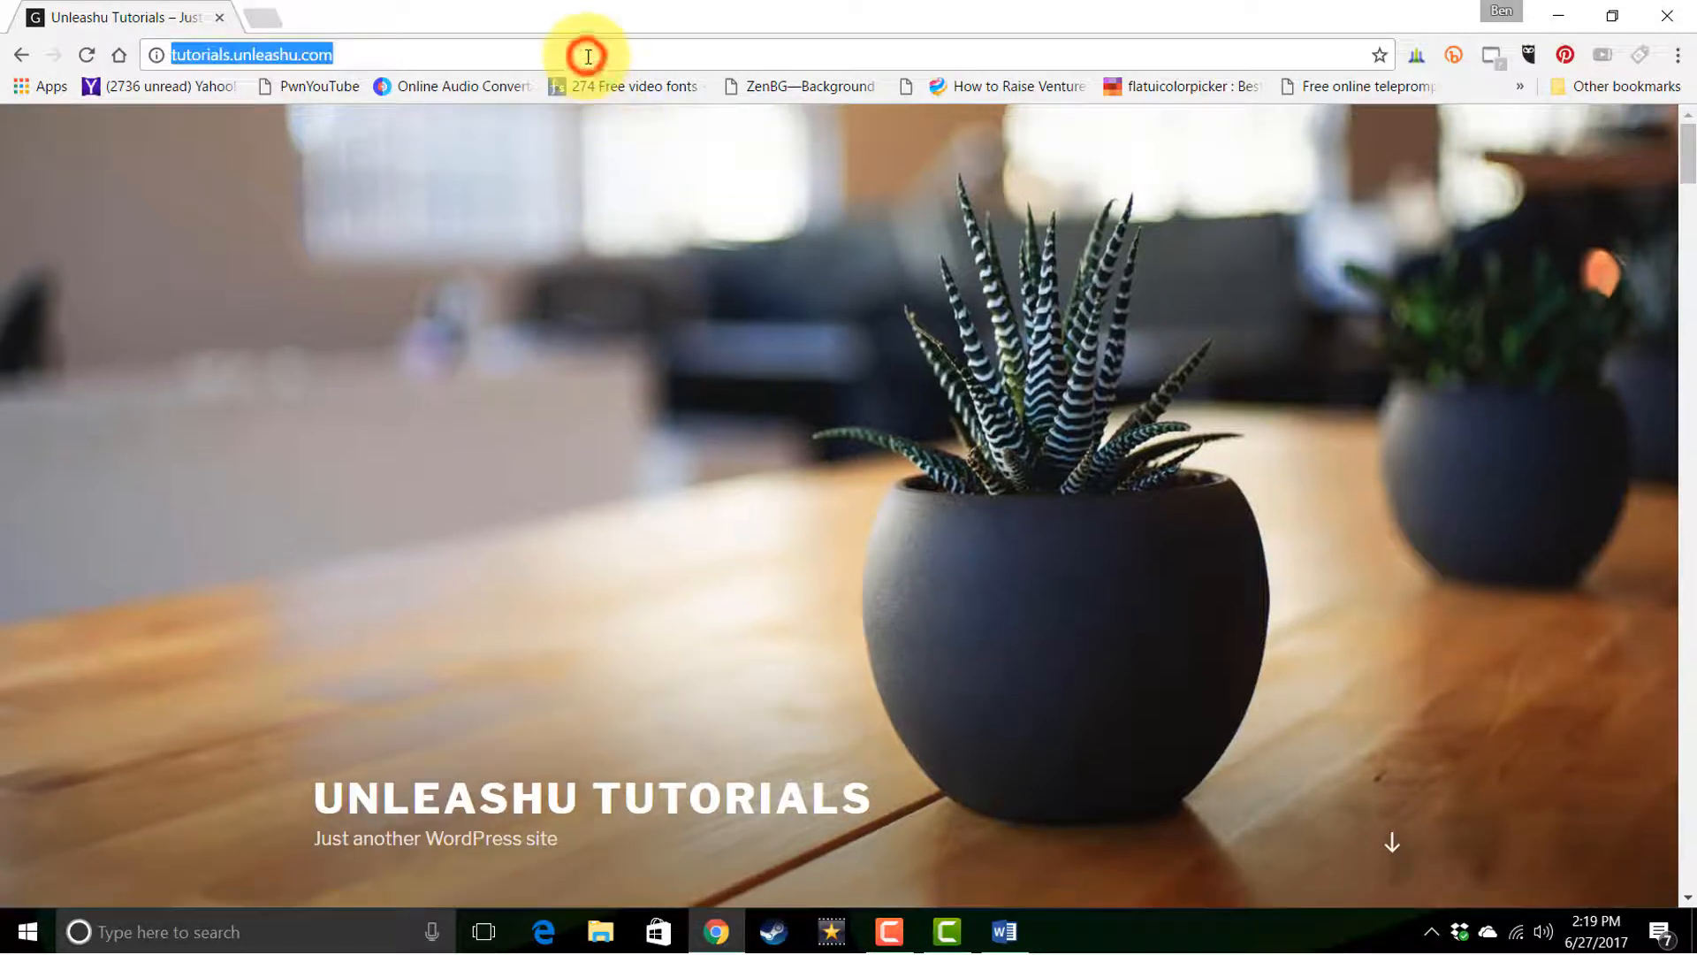
click(588, 56)
text(/)
key(Return)
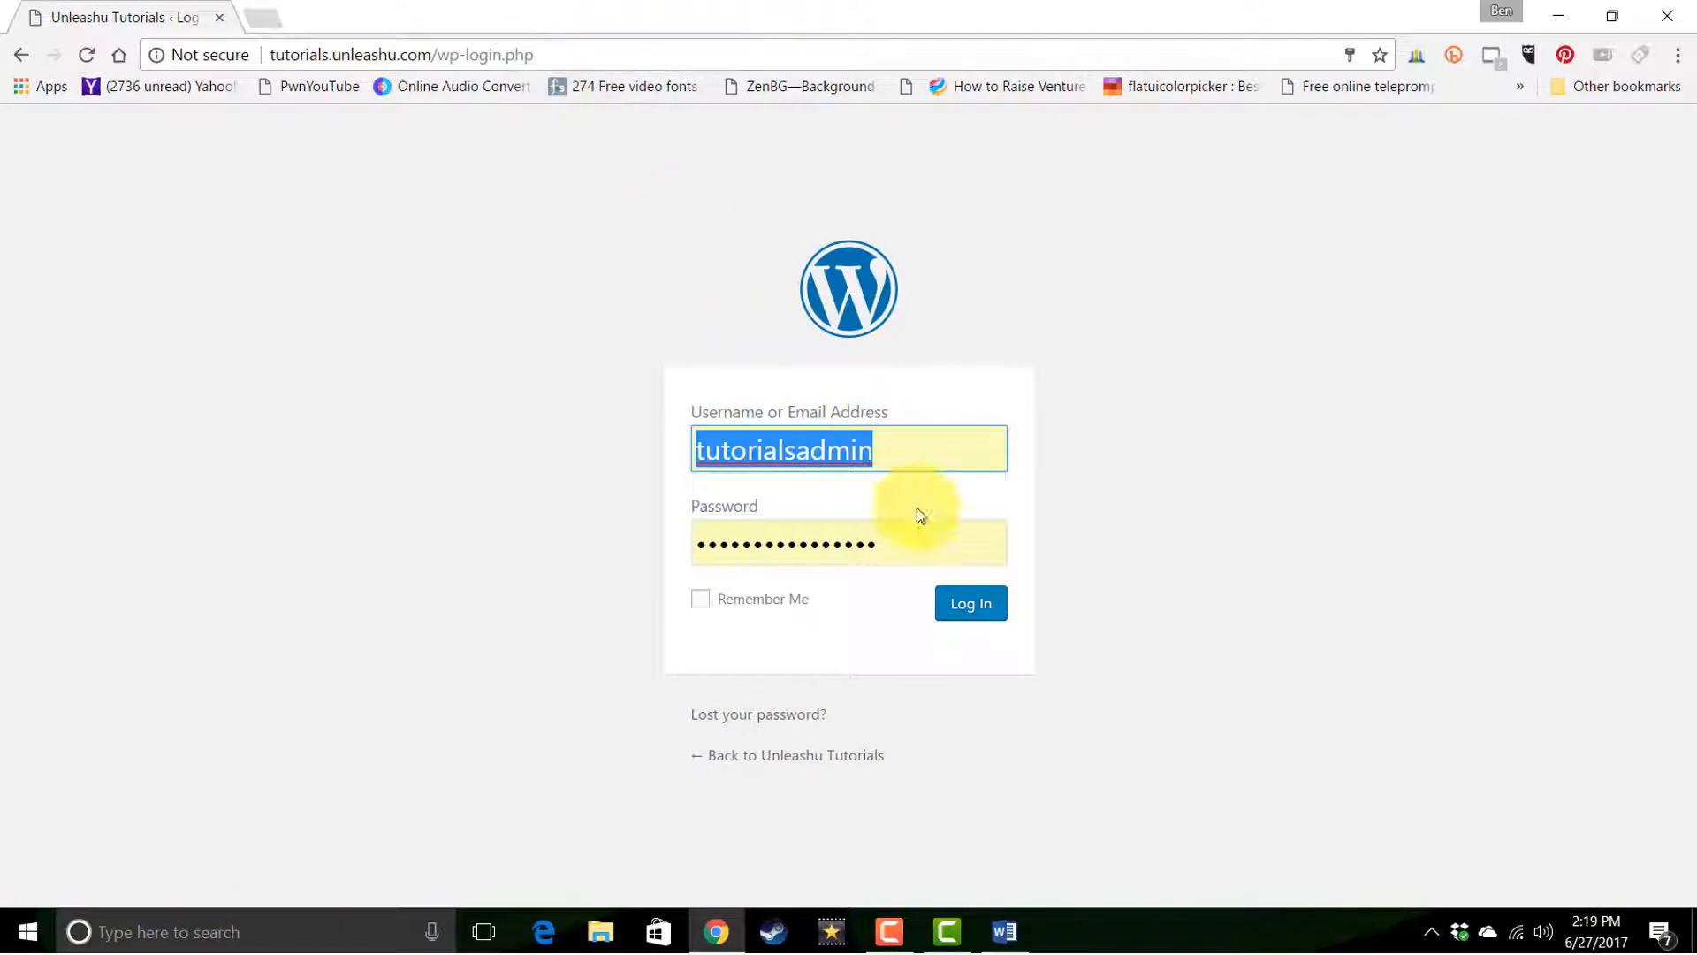
click(970, 607)
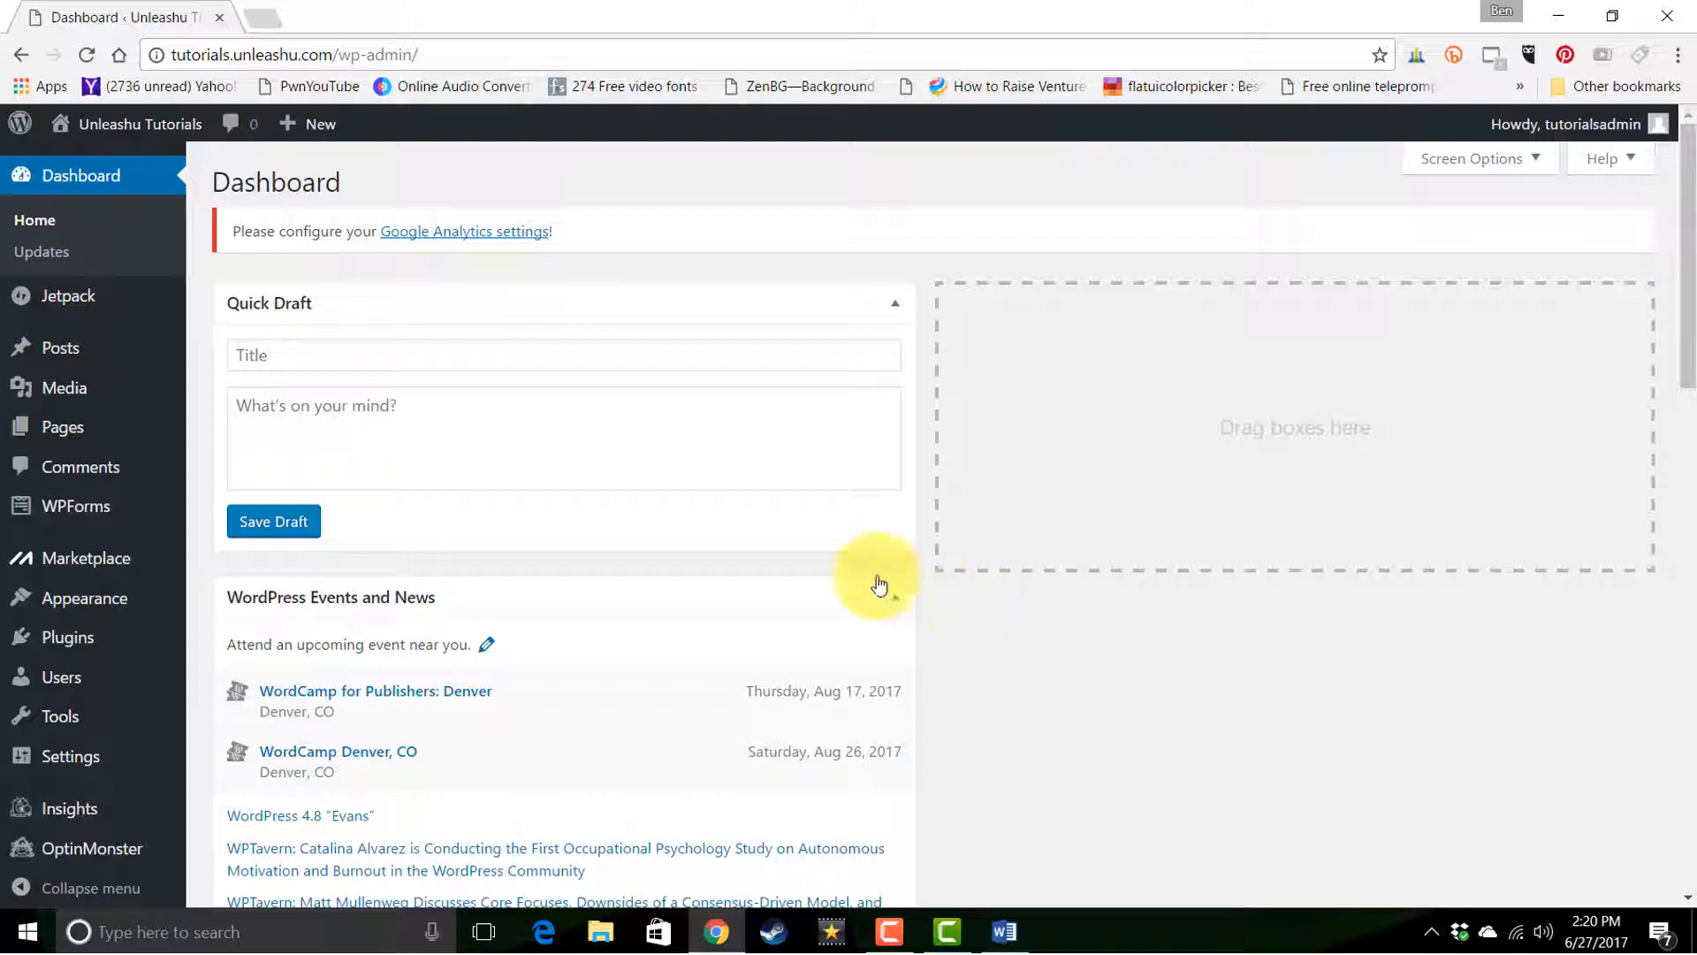
- Visit the live site from the dashboard and look through the color-named posts on its home page
mouse_move(93, 128)
click(84, 164)
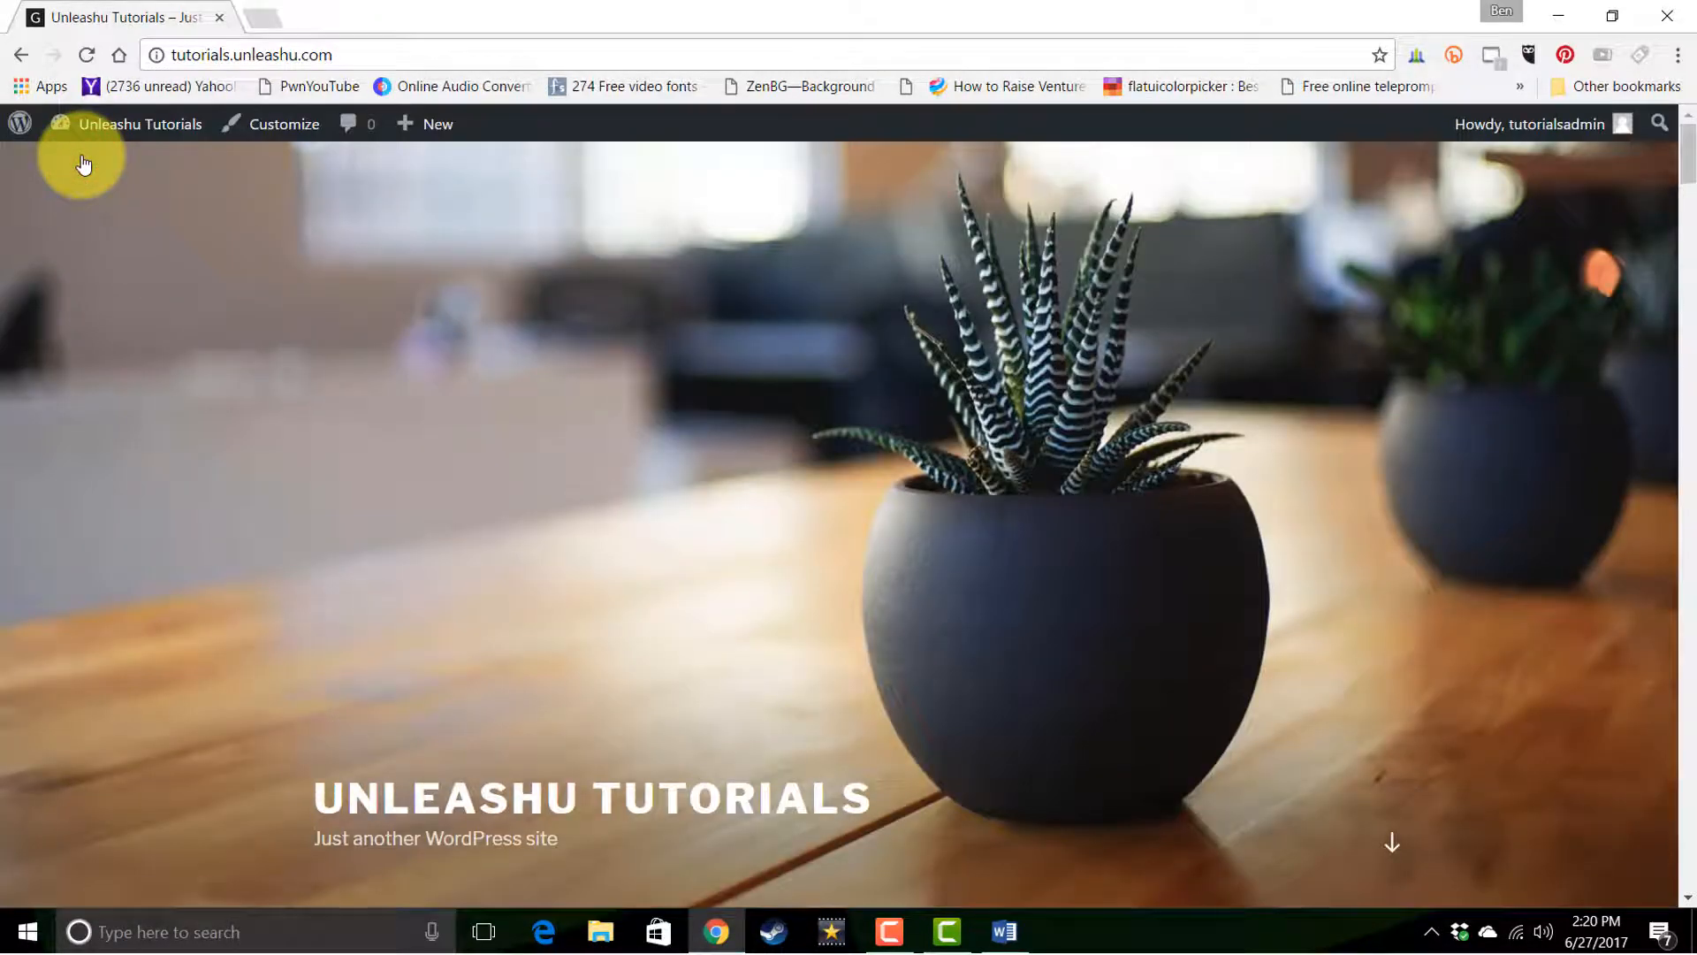
scroll(83, 165, down, 8)
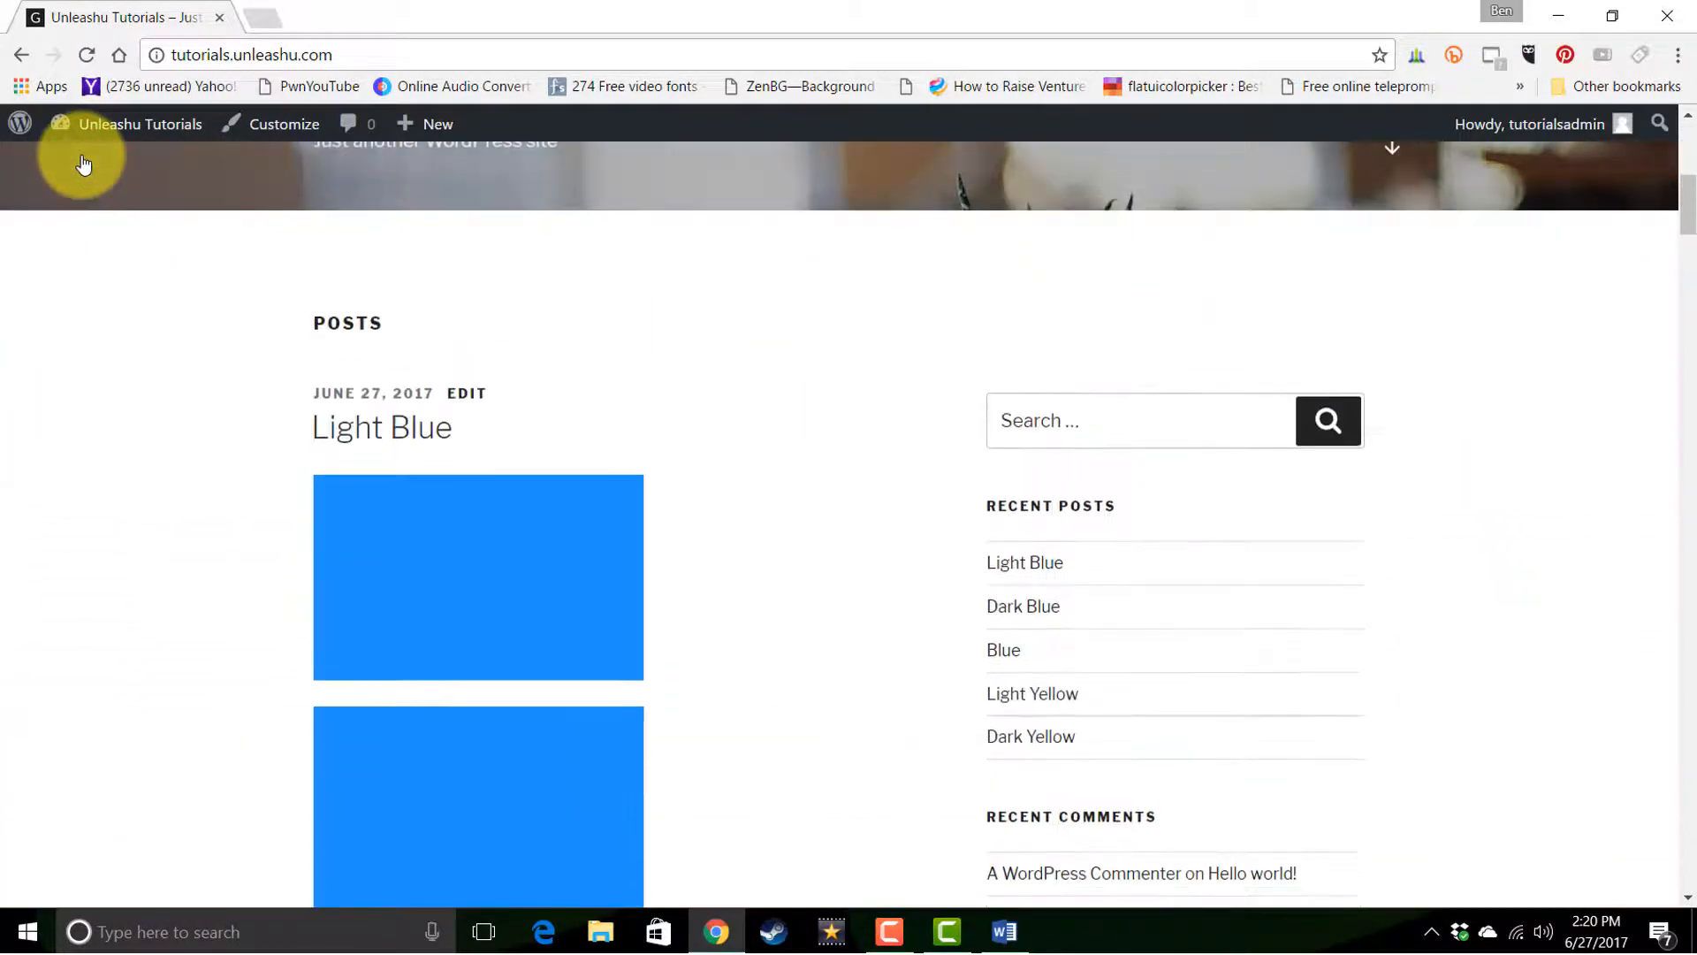
scroll(84, 165, down, 8)
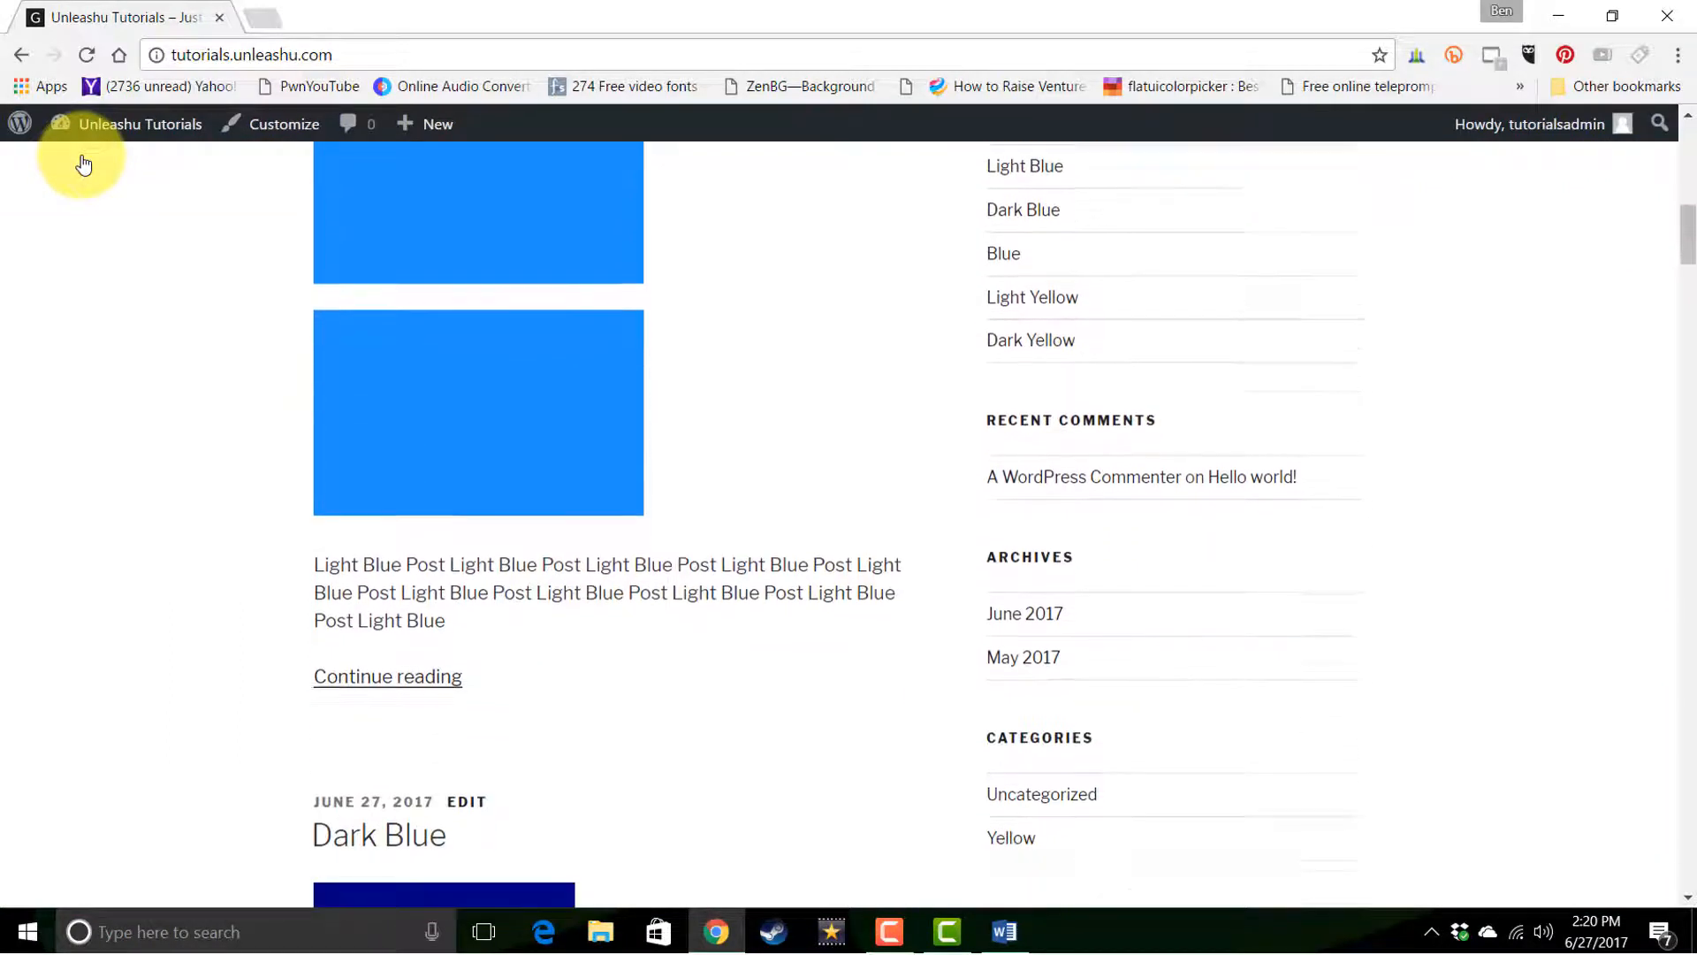
scroll(83, 164, down, 10)
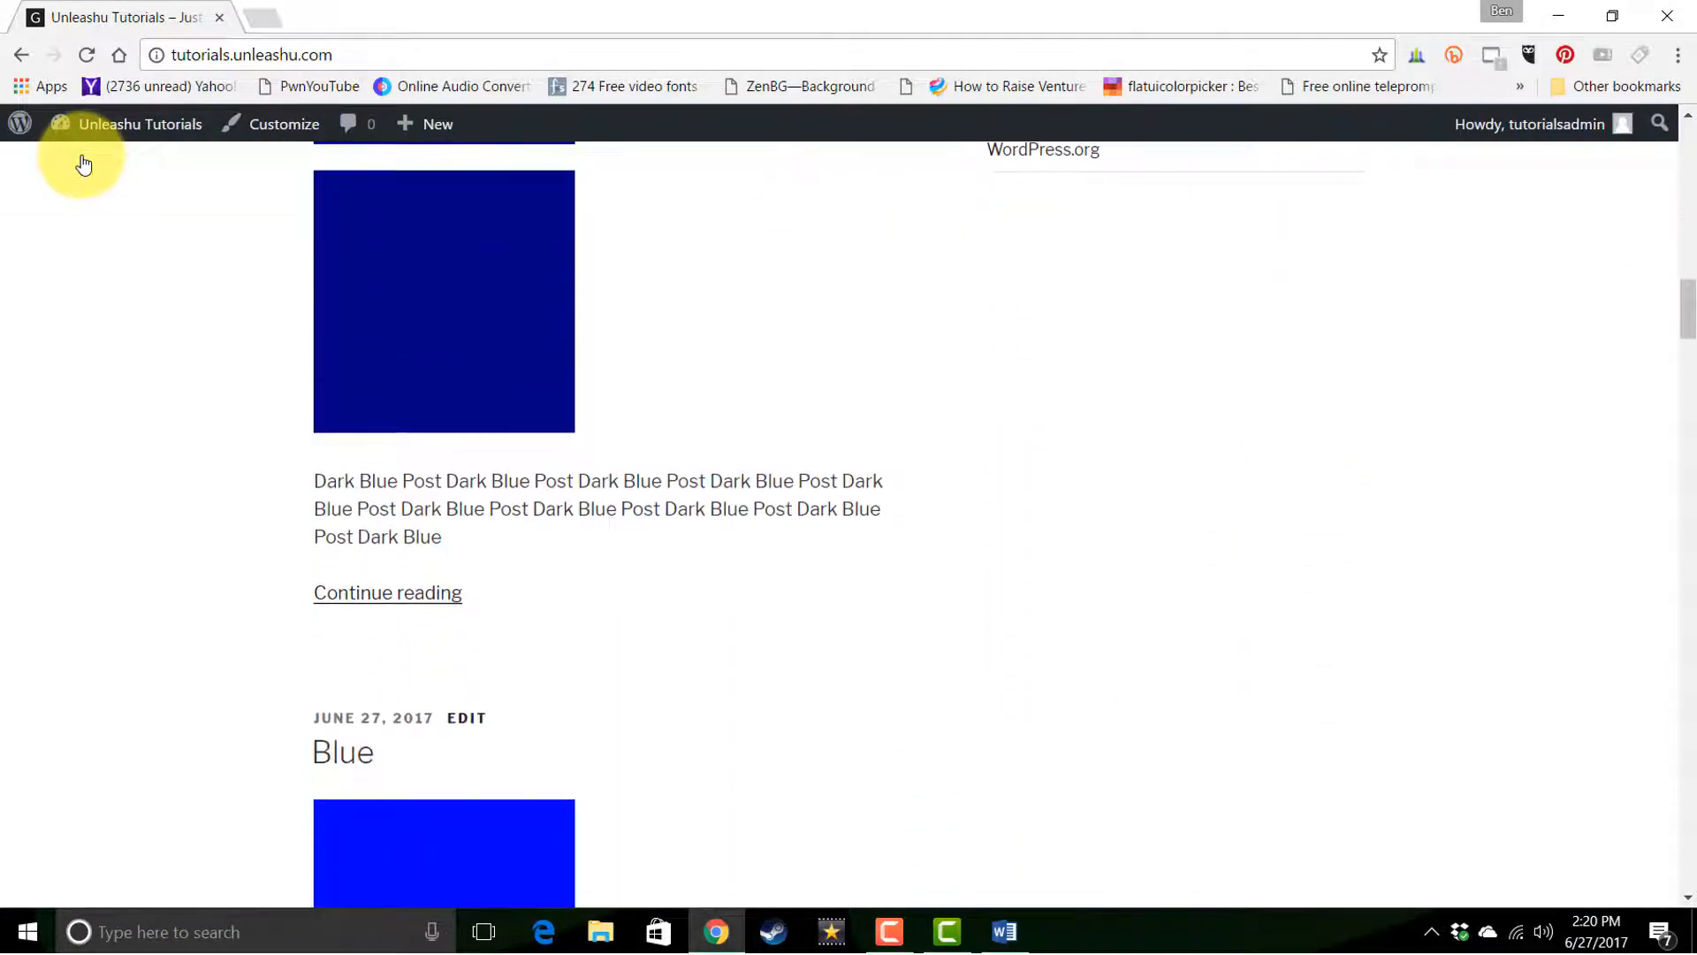
scroll(83, 164, down, 8)
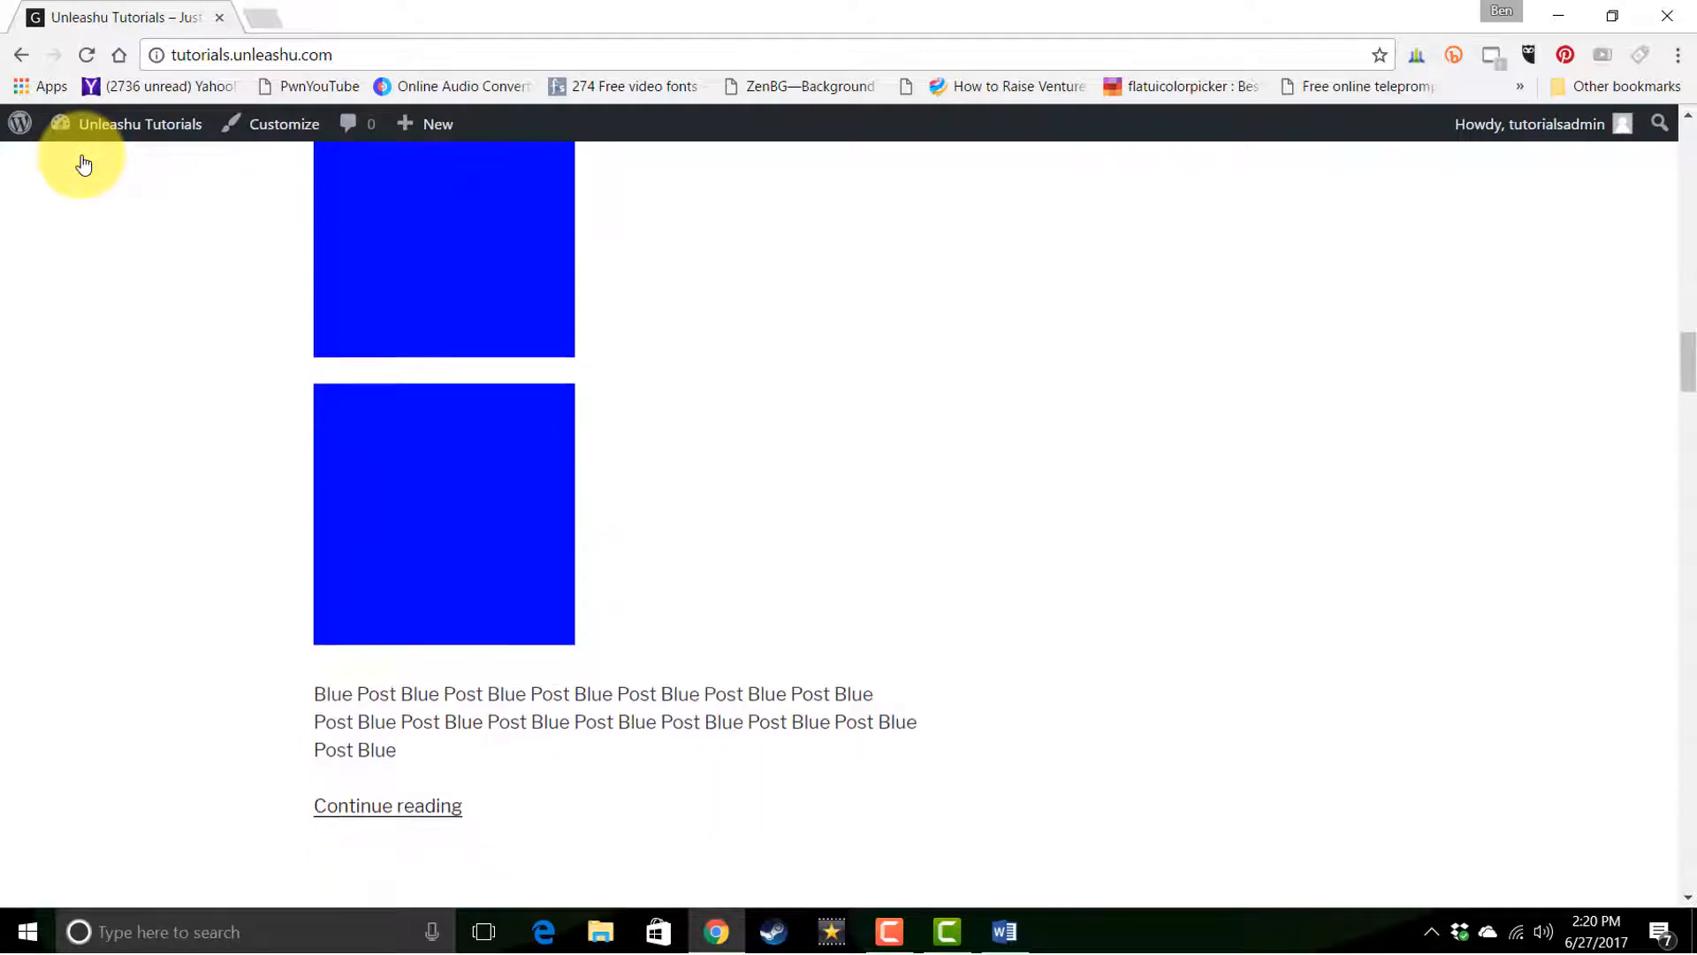
scroll(83, 164, down, 3)
scroll(83, 164, down, 7)
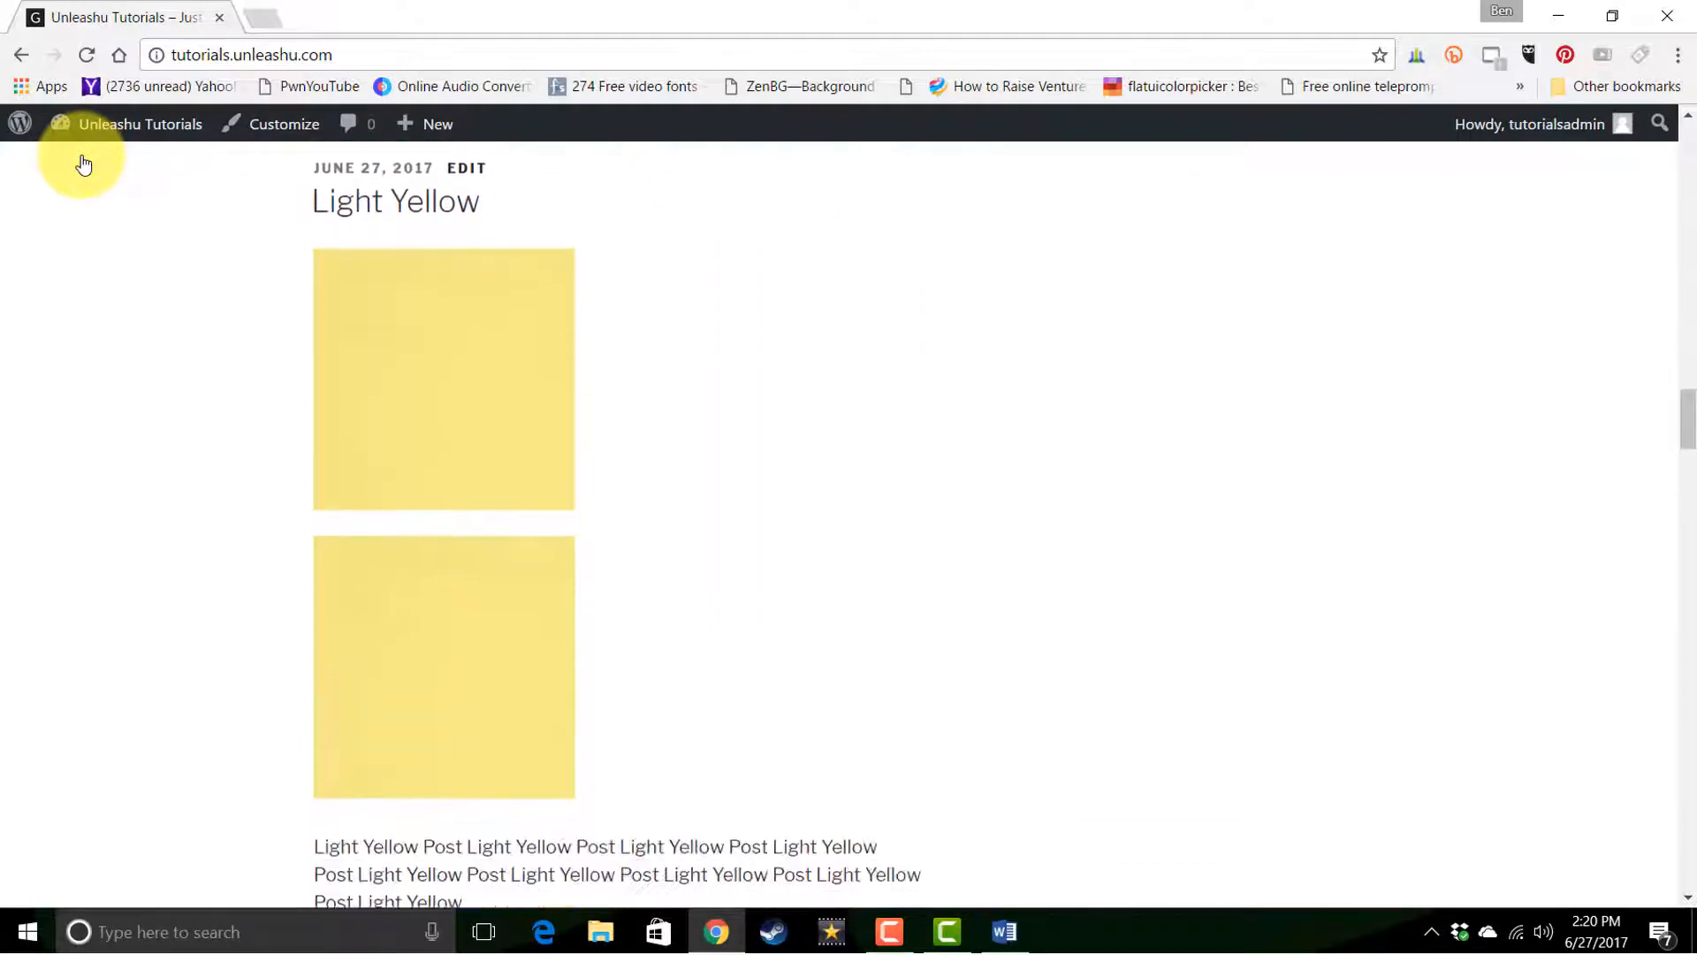
scroll(83, 164, down, 10)
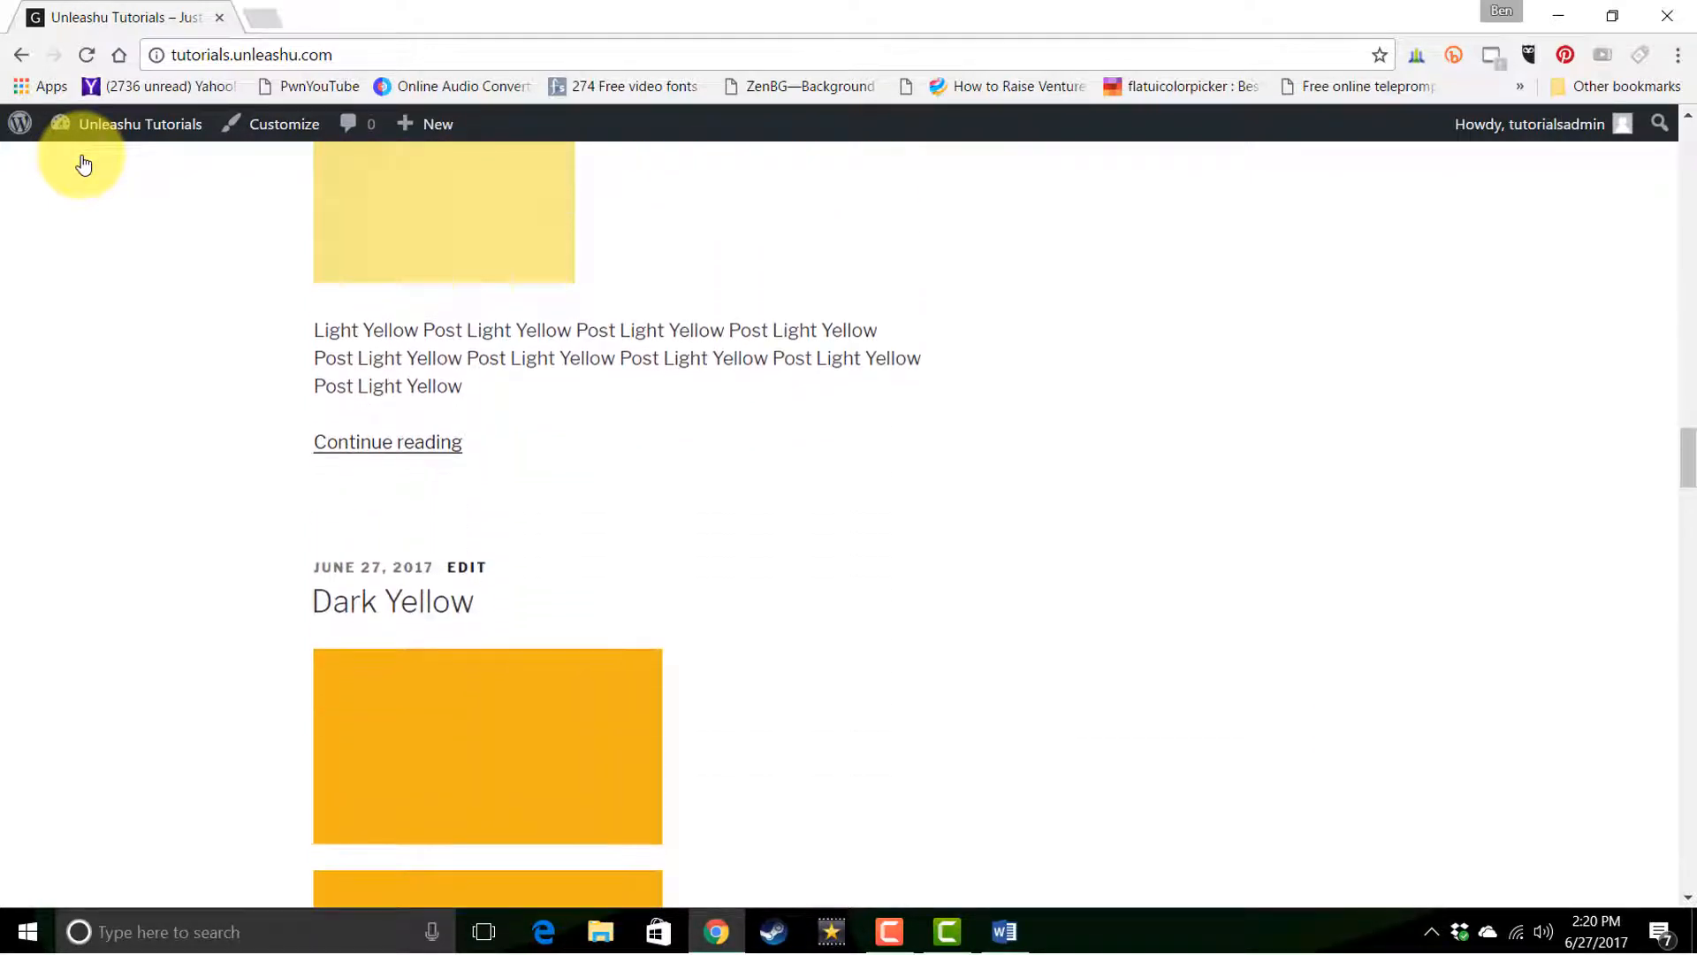
scroll(83, 164, down, 4)
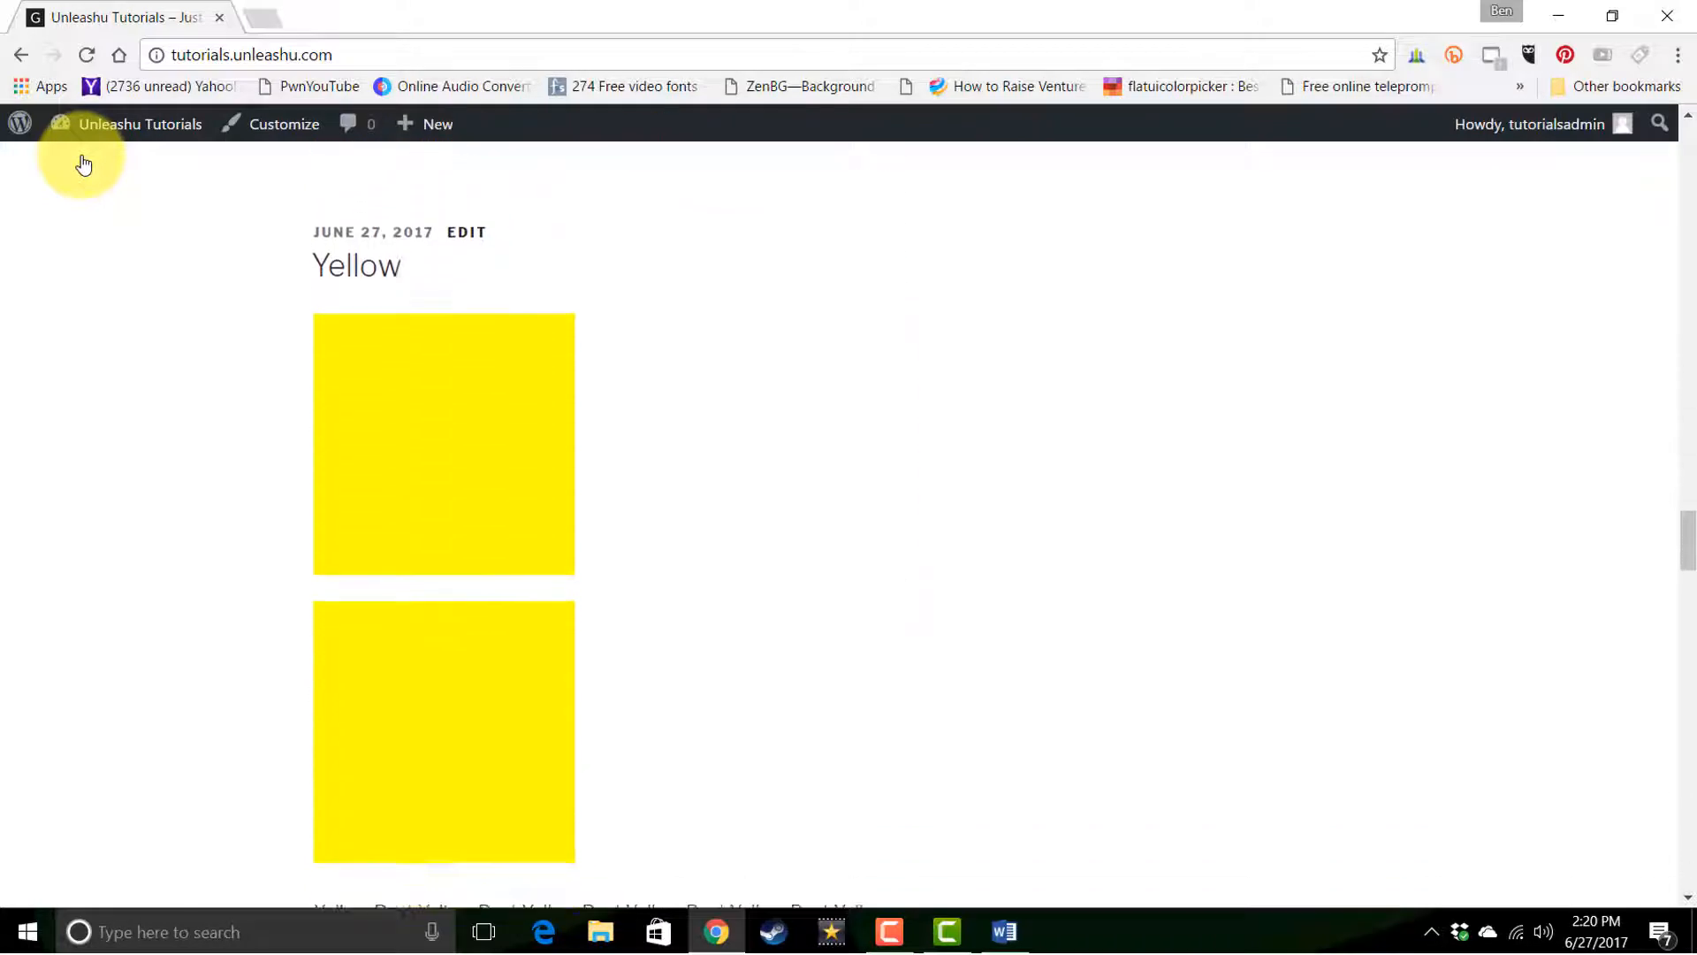
scroll(83, 164, down, 9)
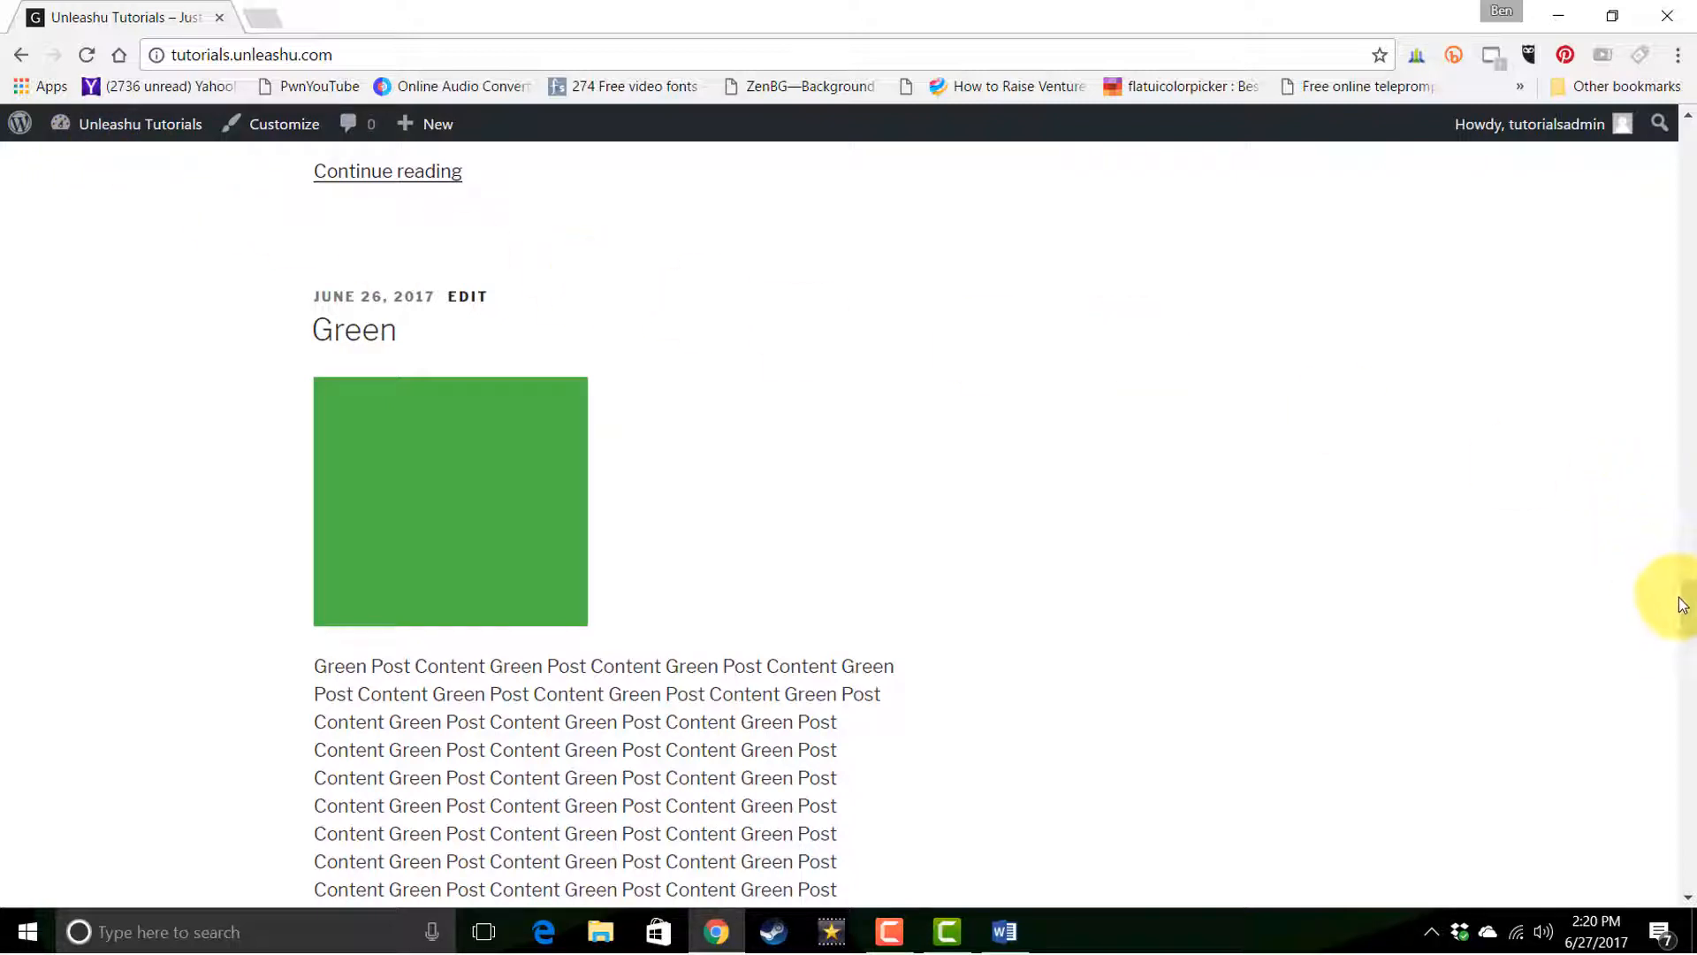
mouse_move(1682, 605)
mouse_down()
mouse_move(1686, 560)
mouse_move(1688, 621)
mouse_up()
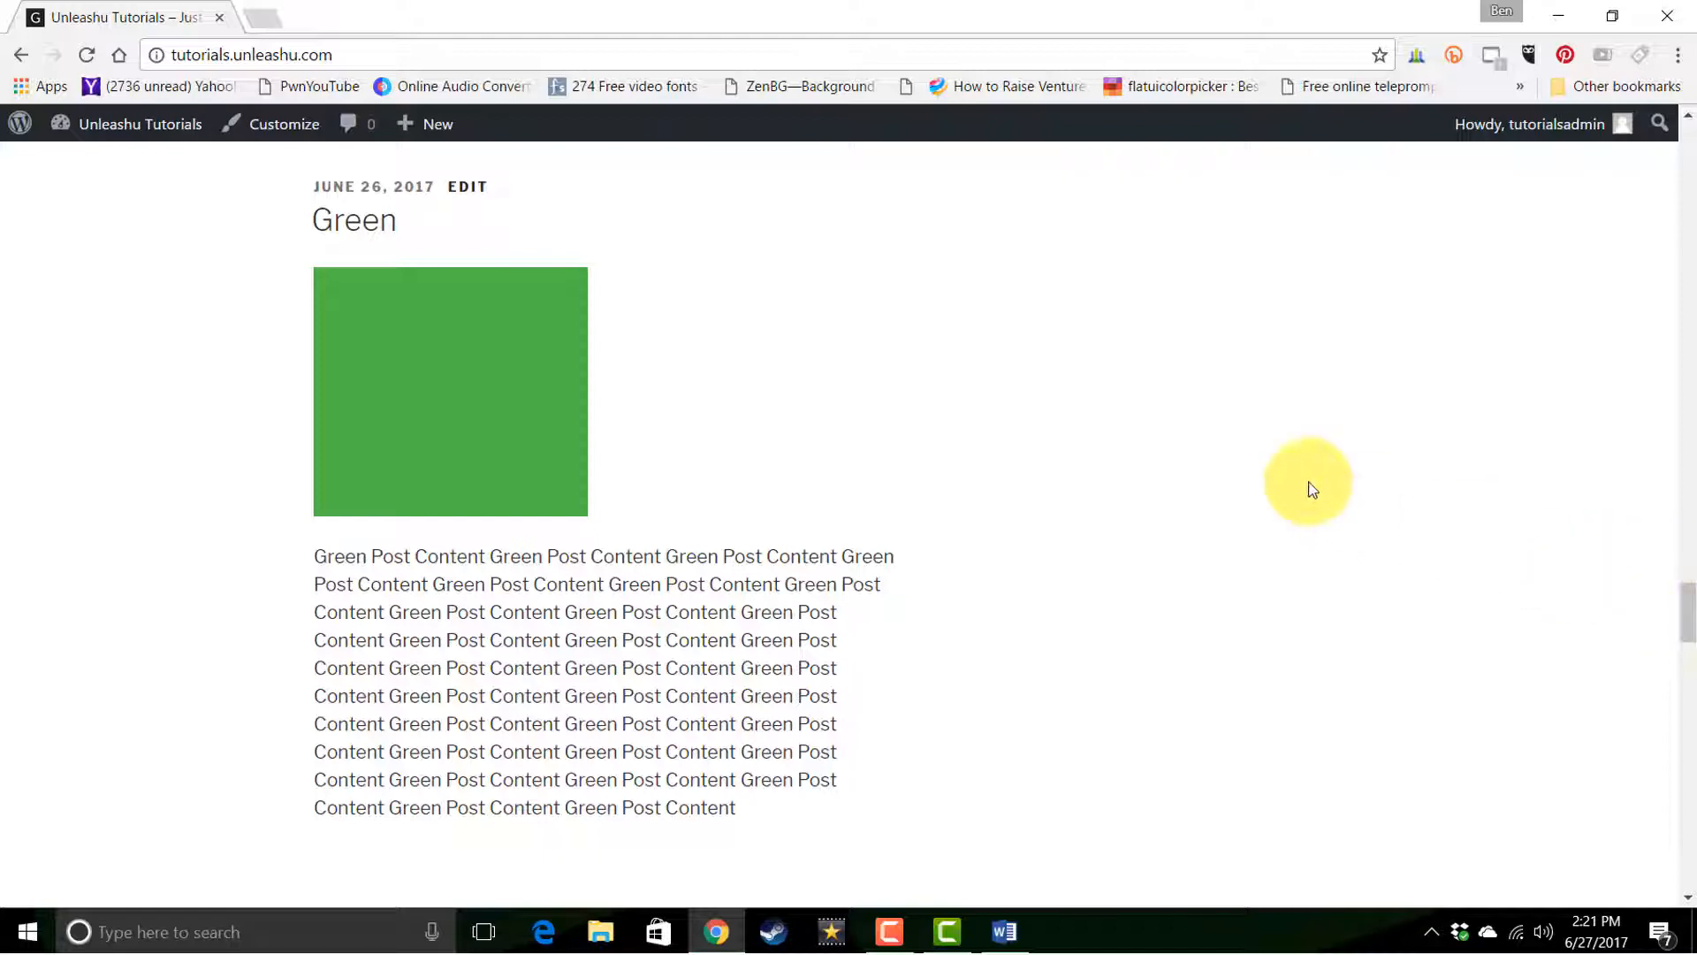
- Go to the post categories in the dashboard, view the Yellow category's page on the site and examine its address and posts
mouse_move(106, 124)
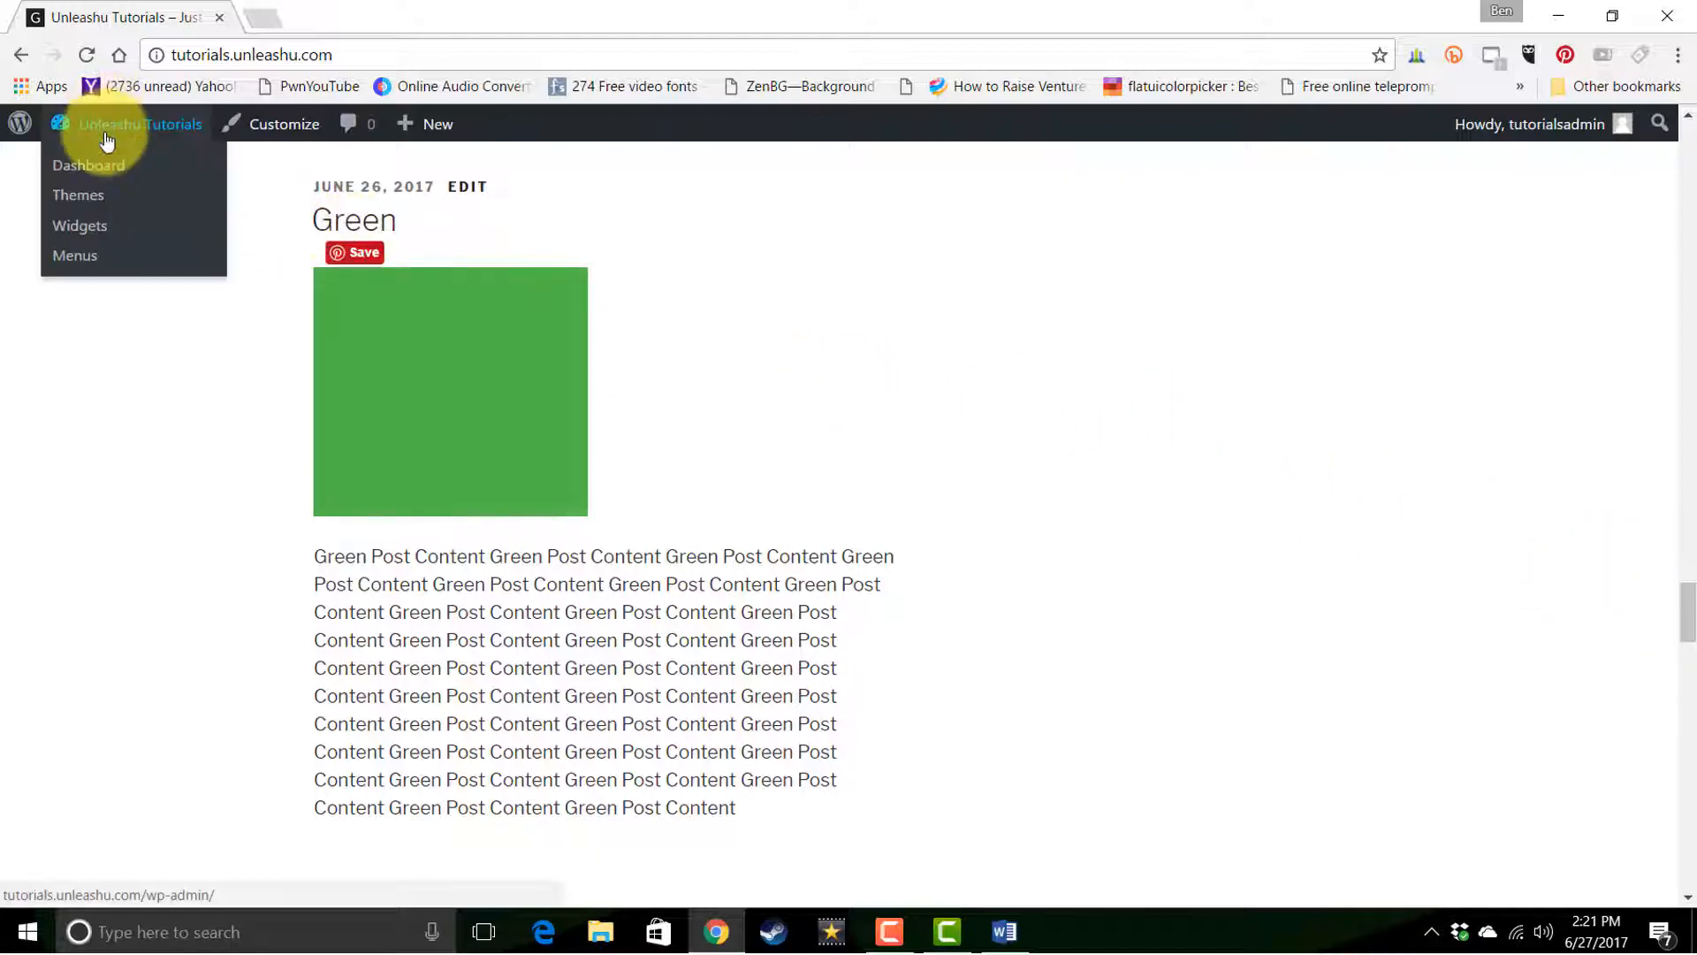
click(102, 166)
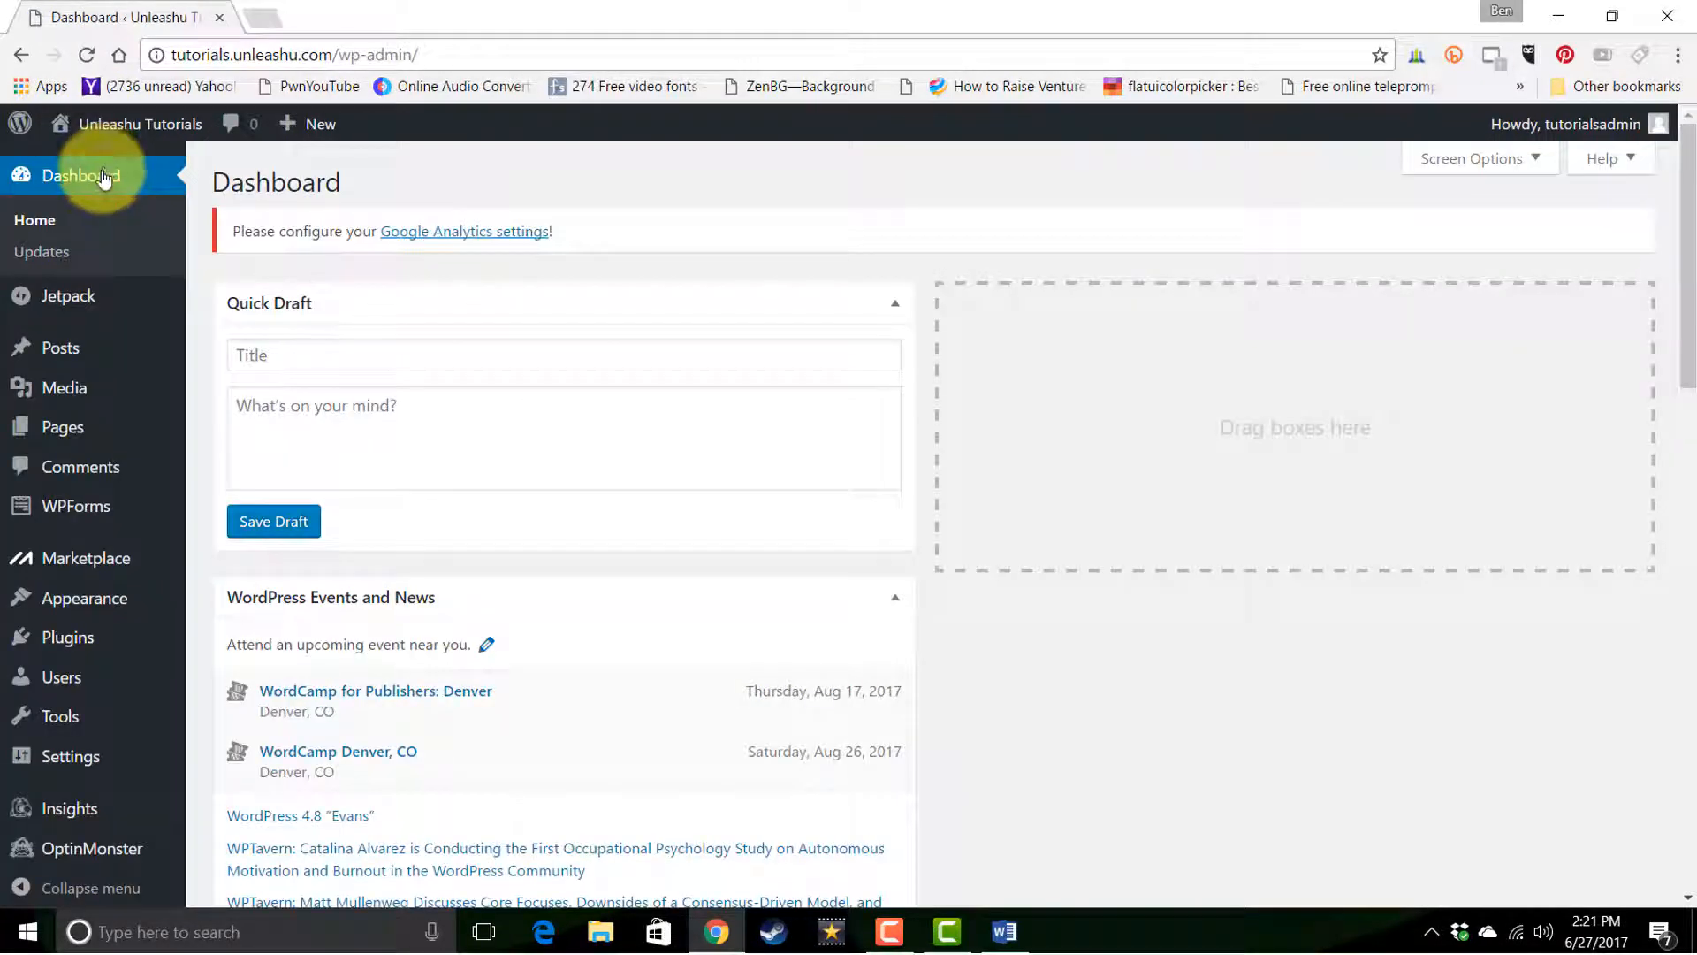
mouse_move(47, 352)
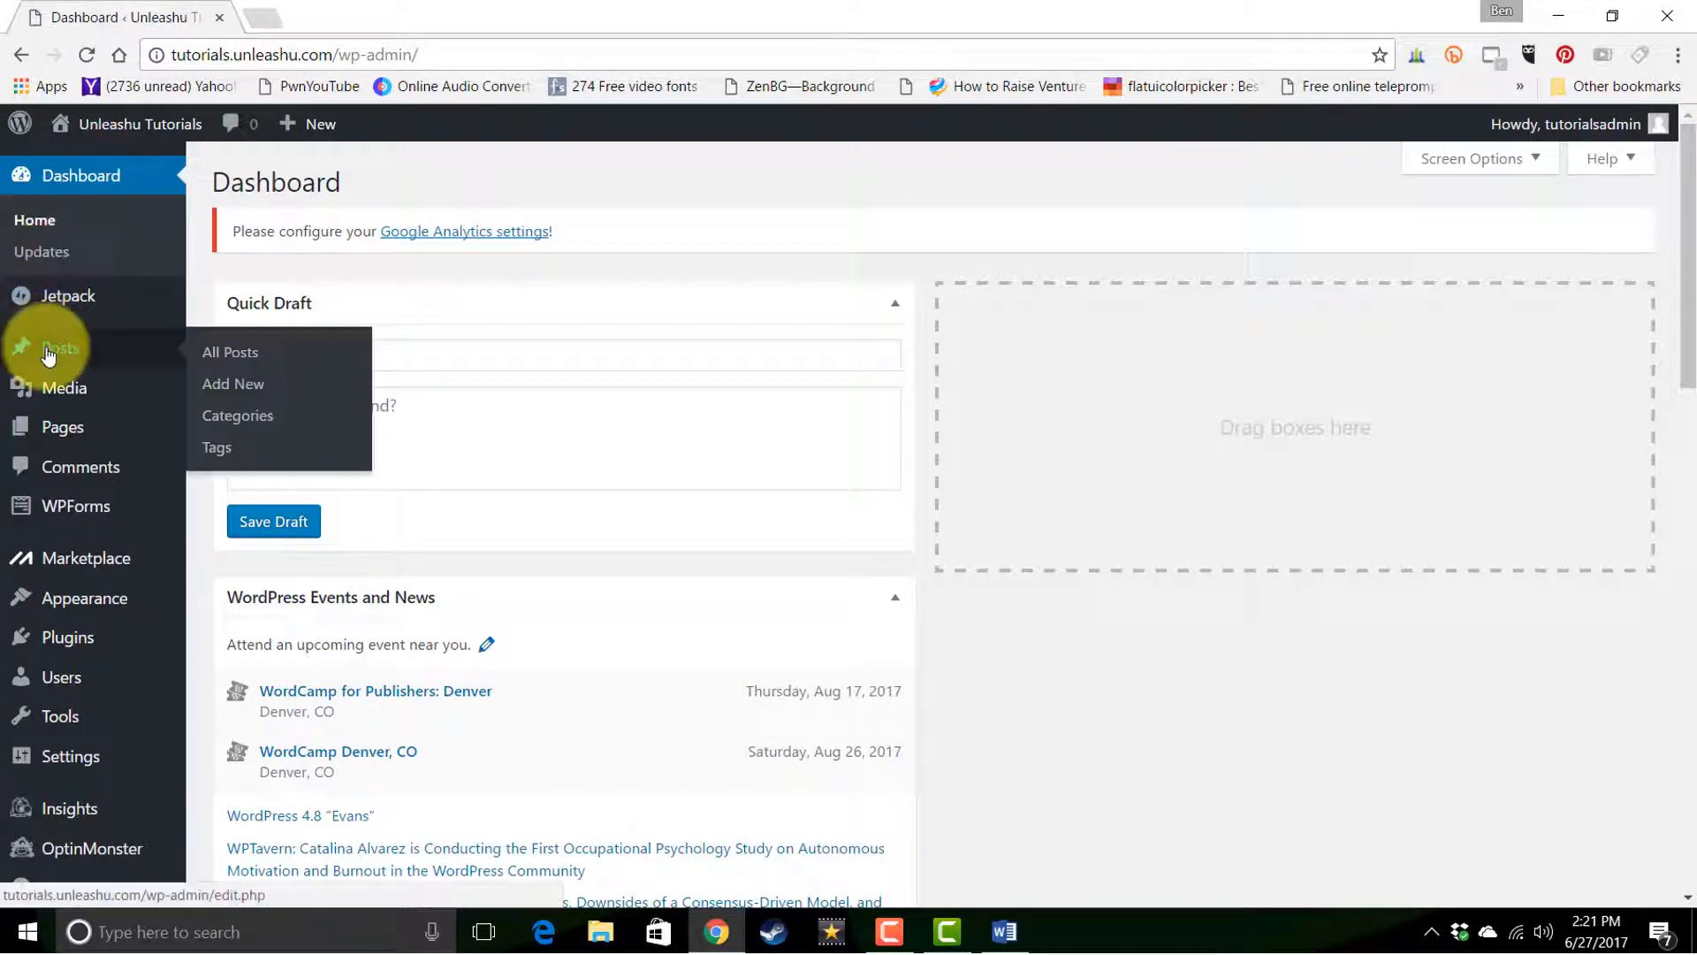
click(237, 414)
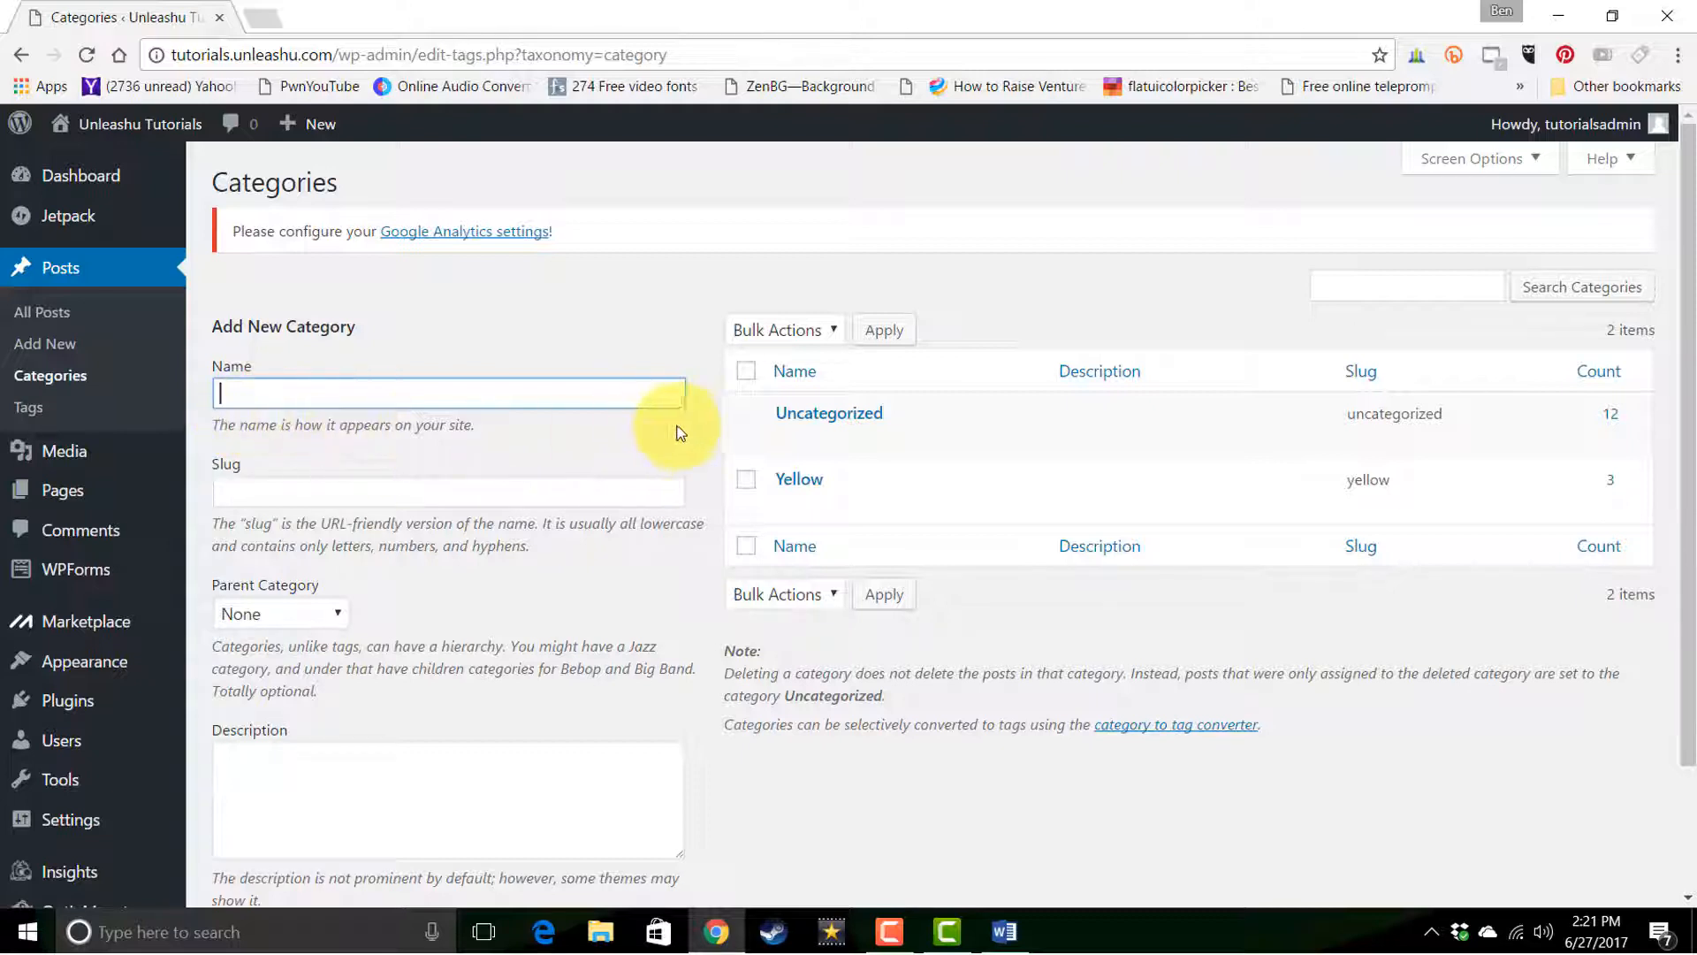
mouse_move(771, 474)
click(965, 505)
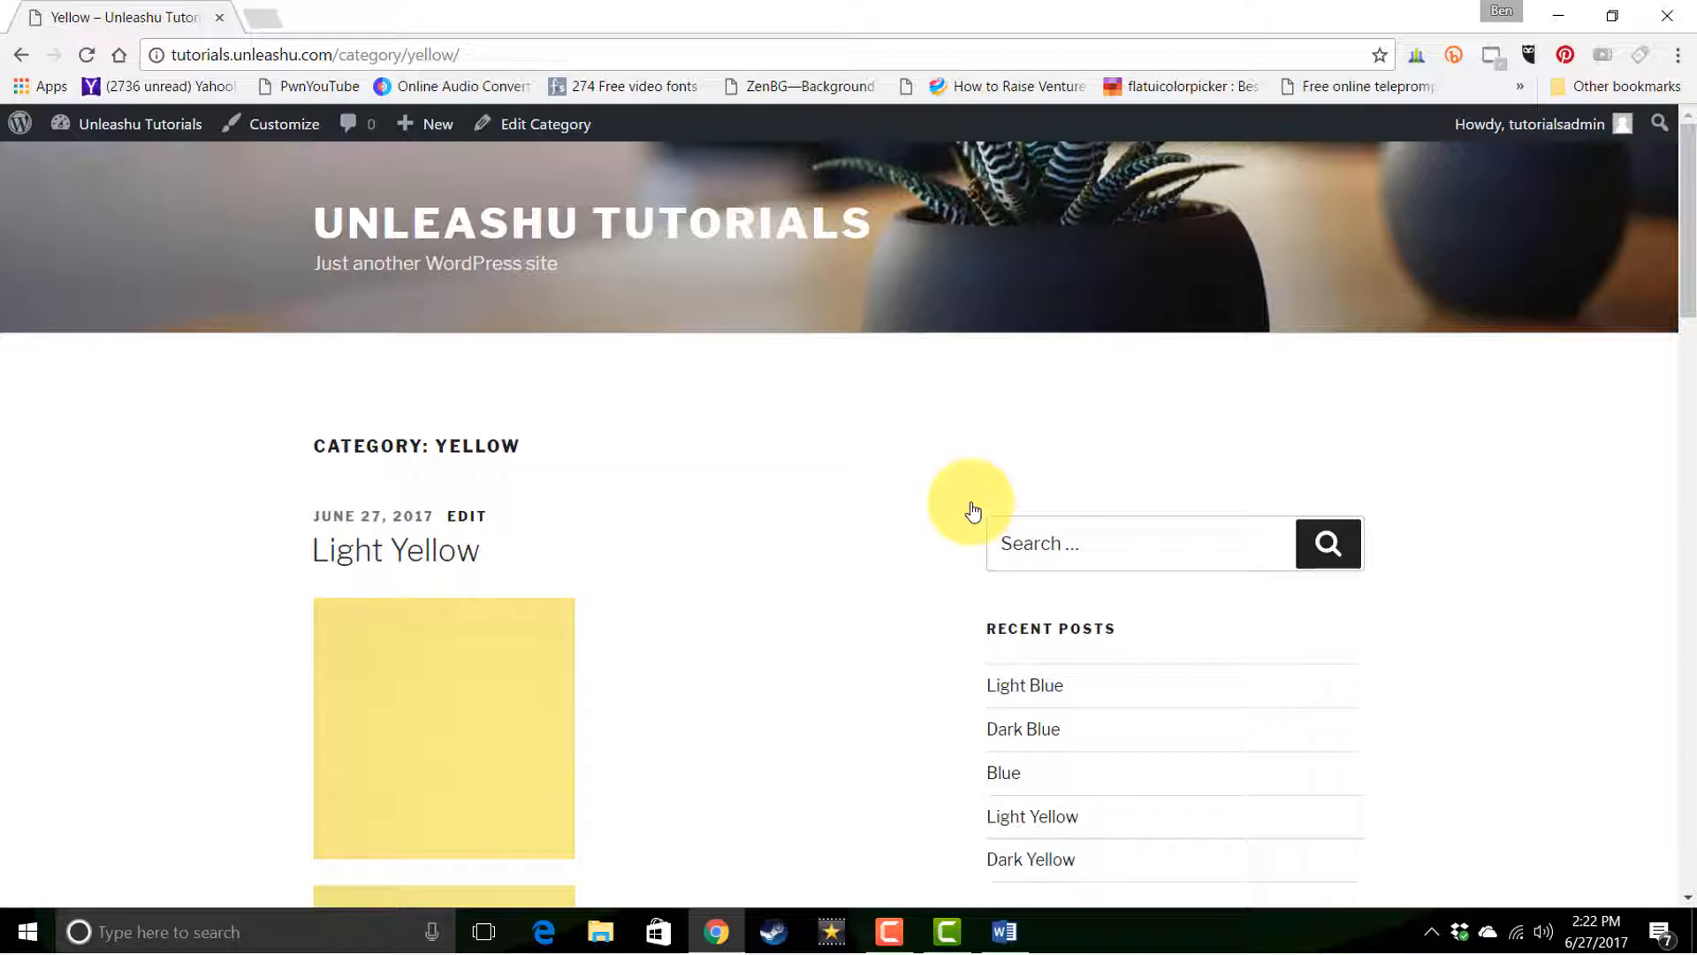
click(566, 55)
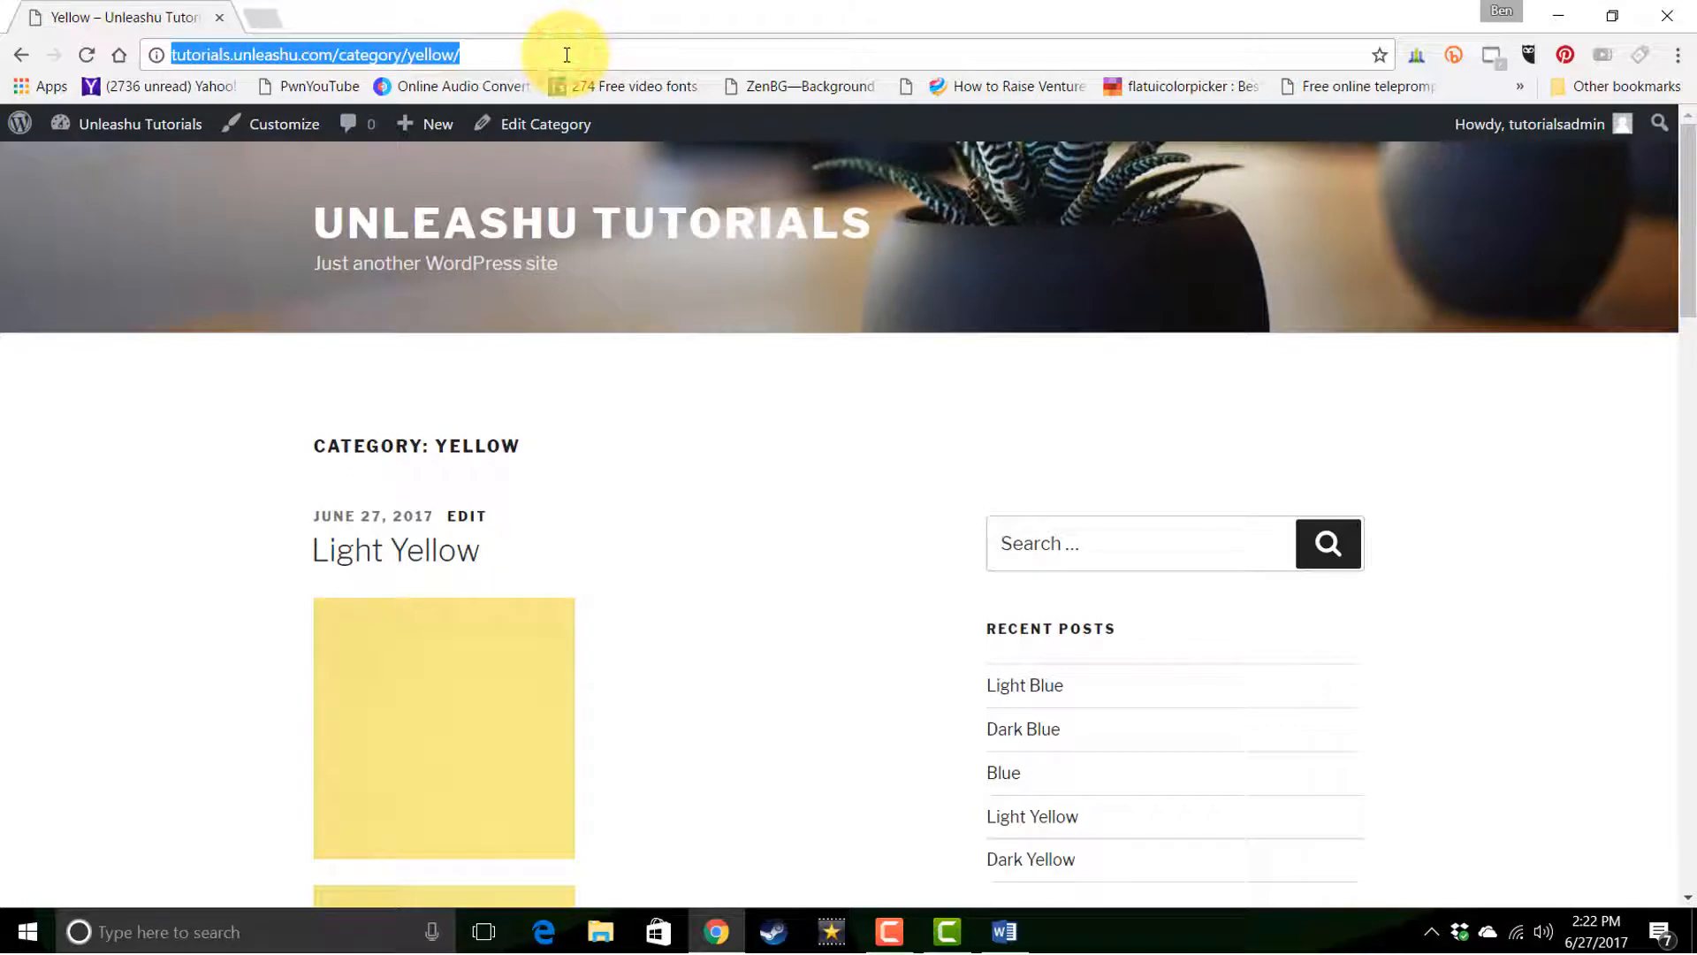
drag(1689, 252, 1692, 718)
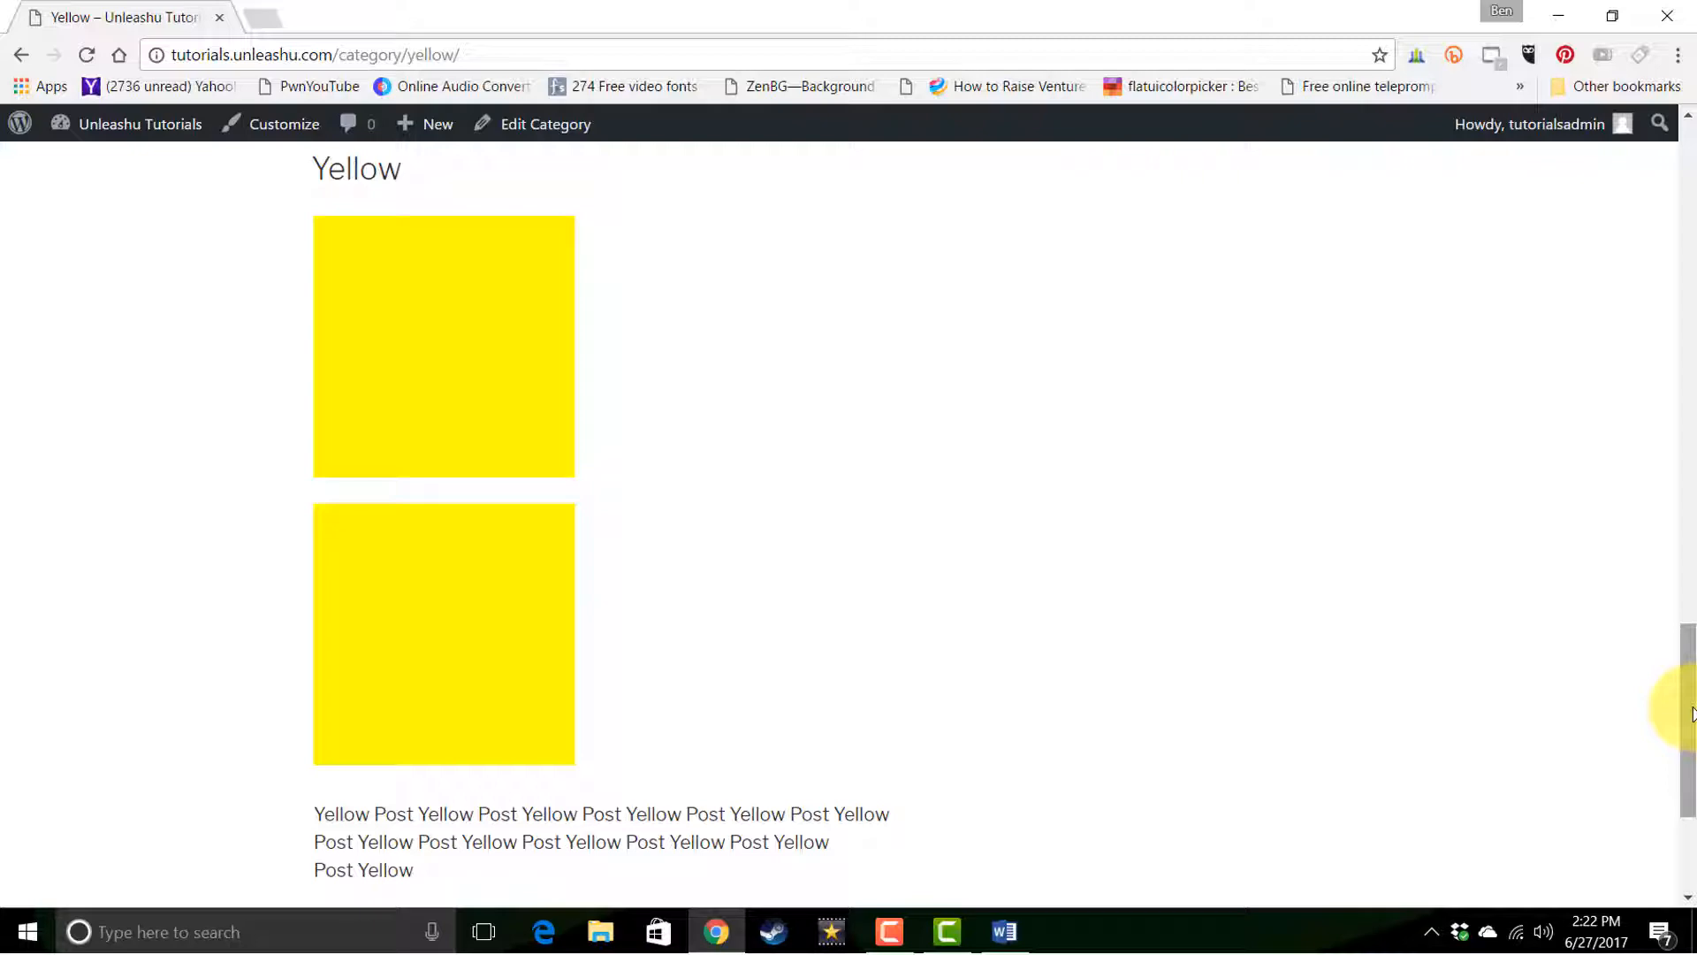
drag(1692, 715, 1690, 193)
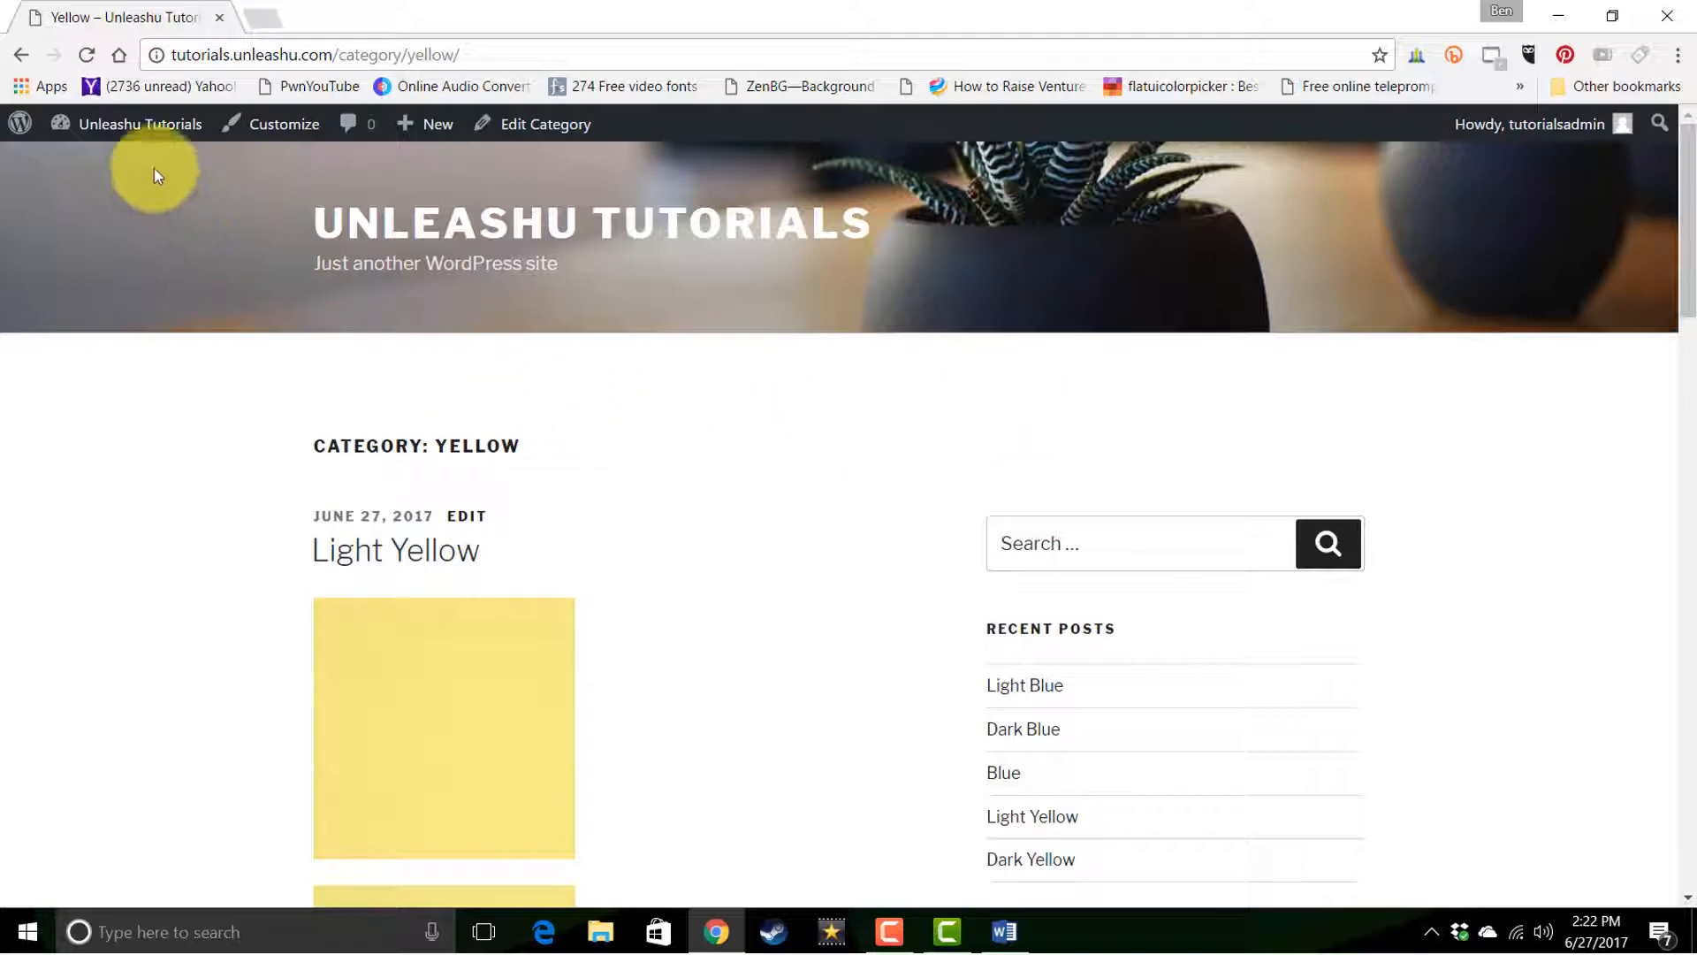
- Return to the post categories and add a category named Blue with the slug blue, no parent and an empty description
mouse_move(135, 133)
click(112, 166)
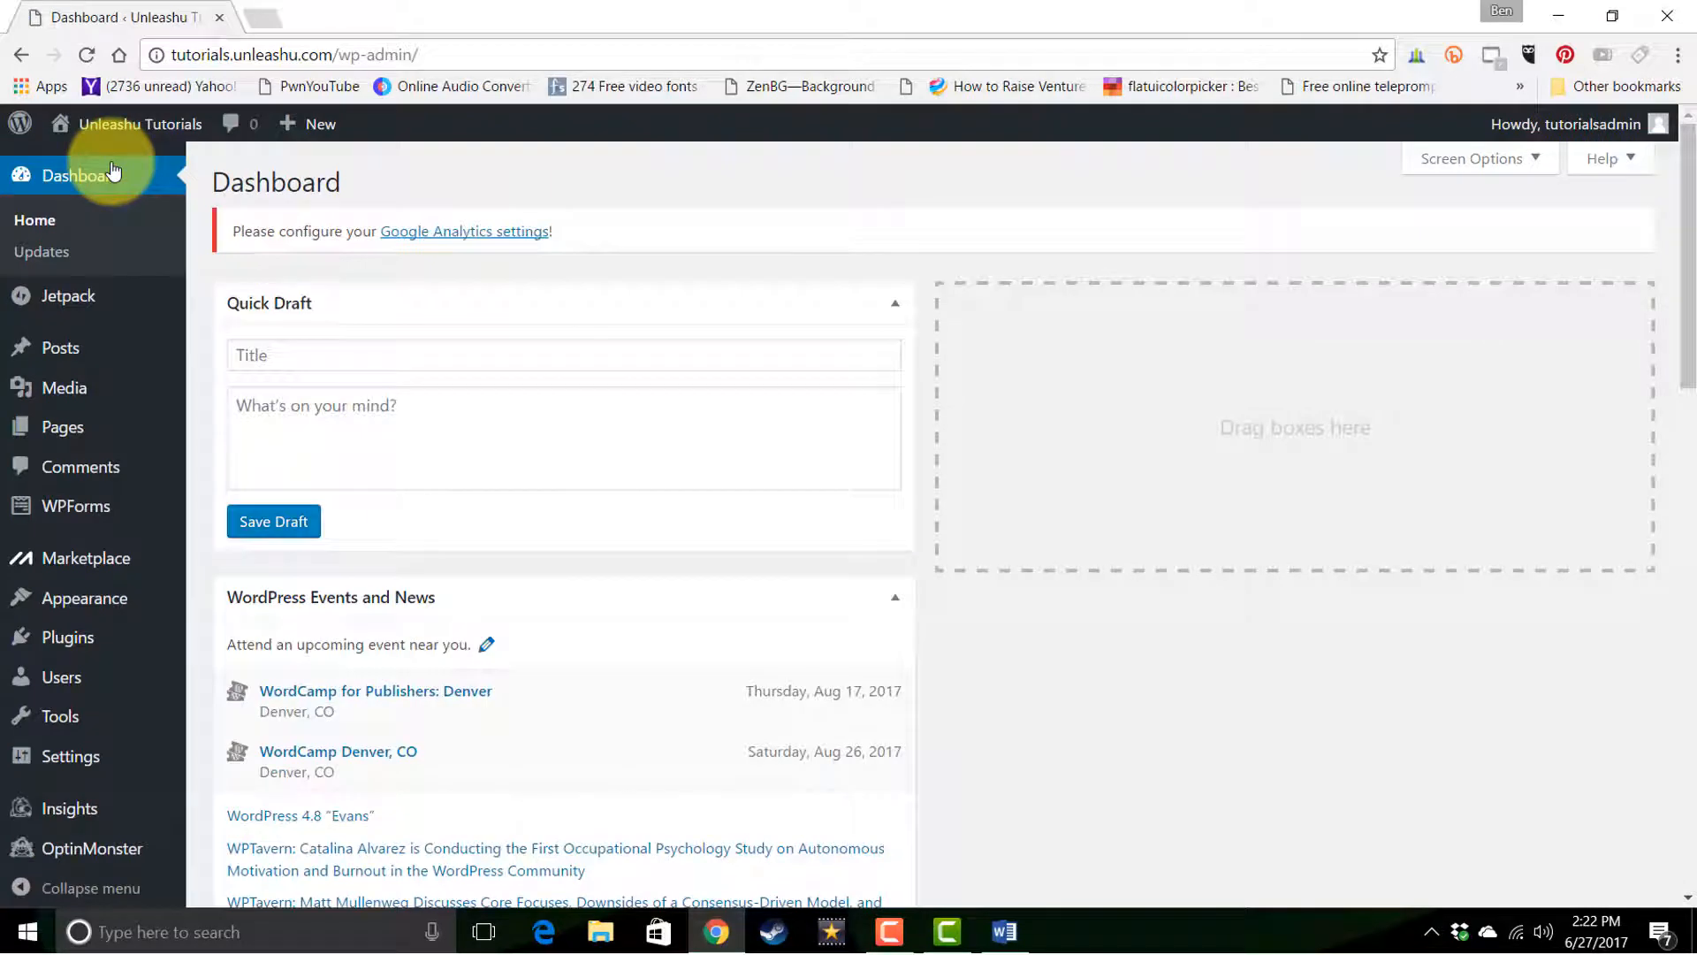
mouse_move(68, 352)
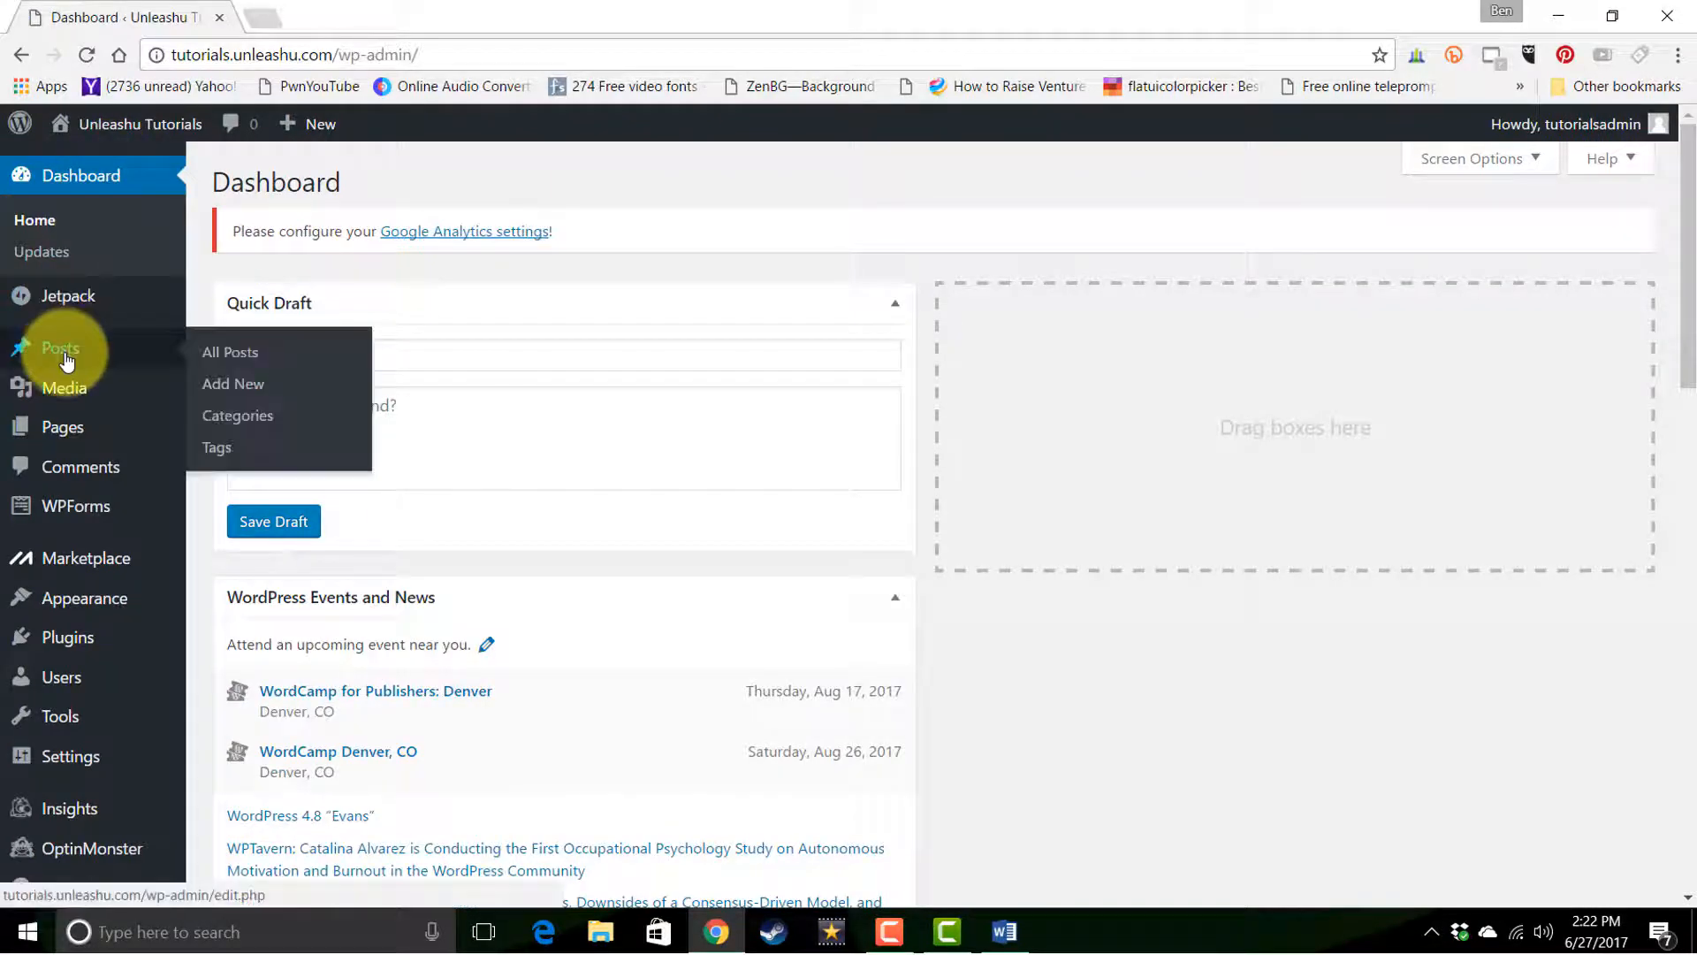
click(265, 415)
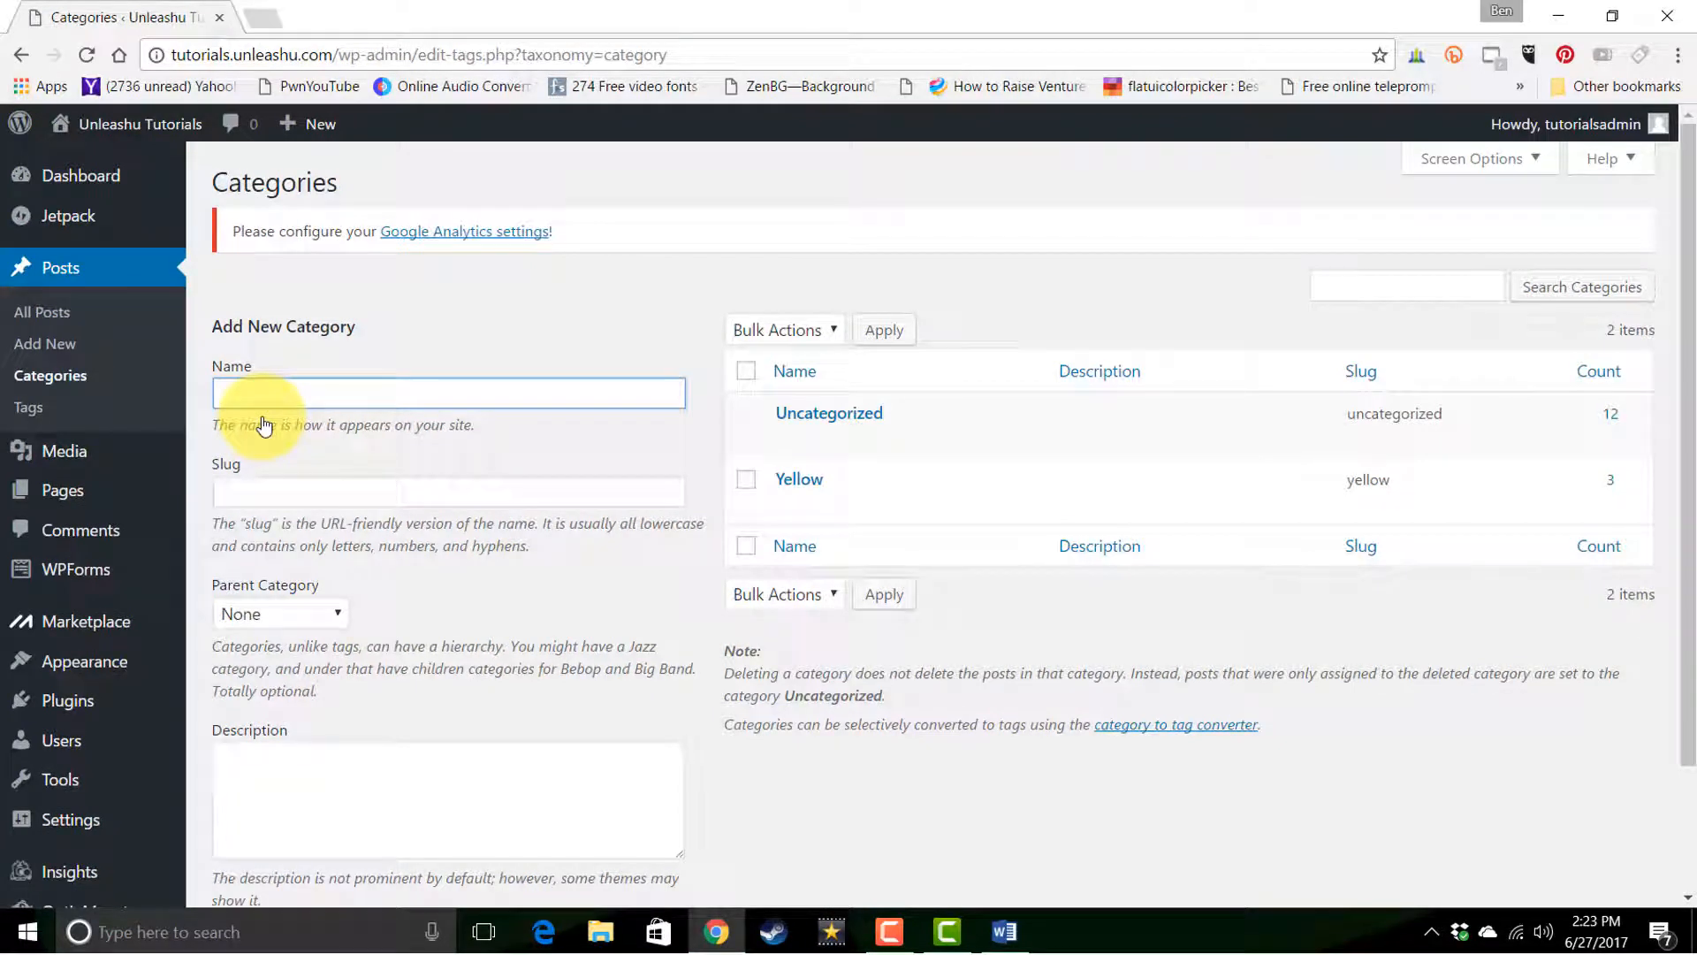
text(Blue)
click(261, 487)
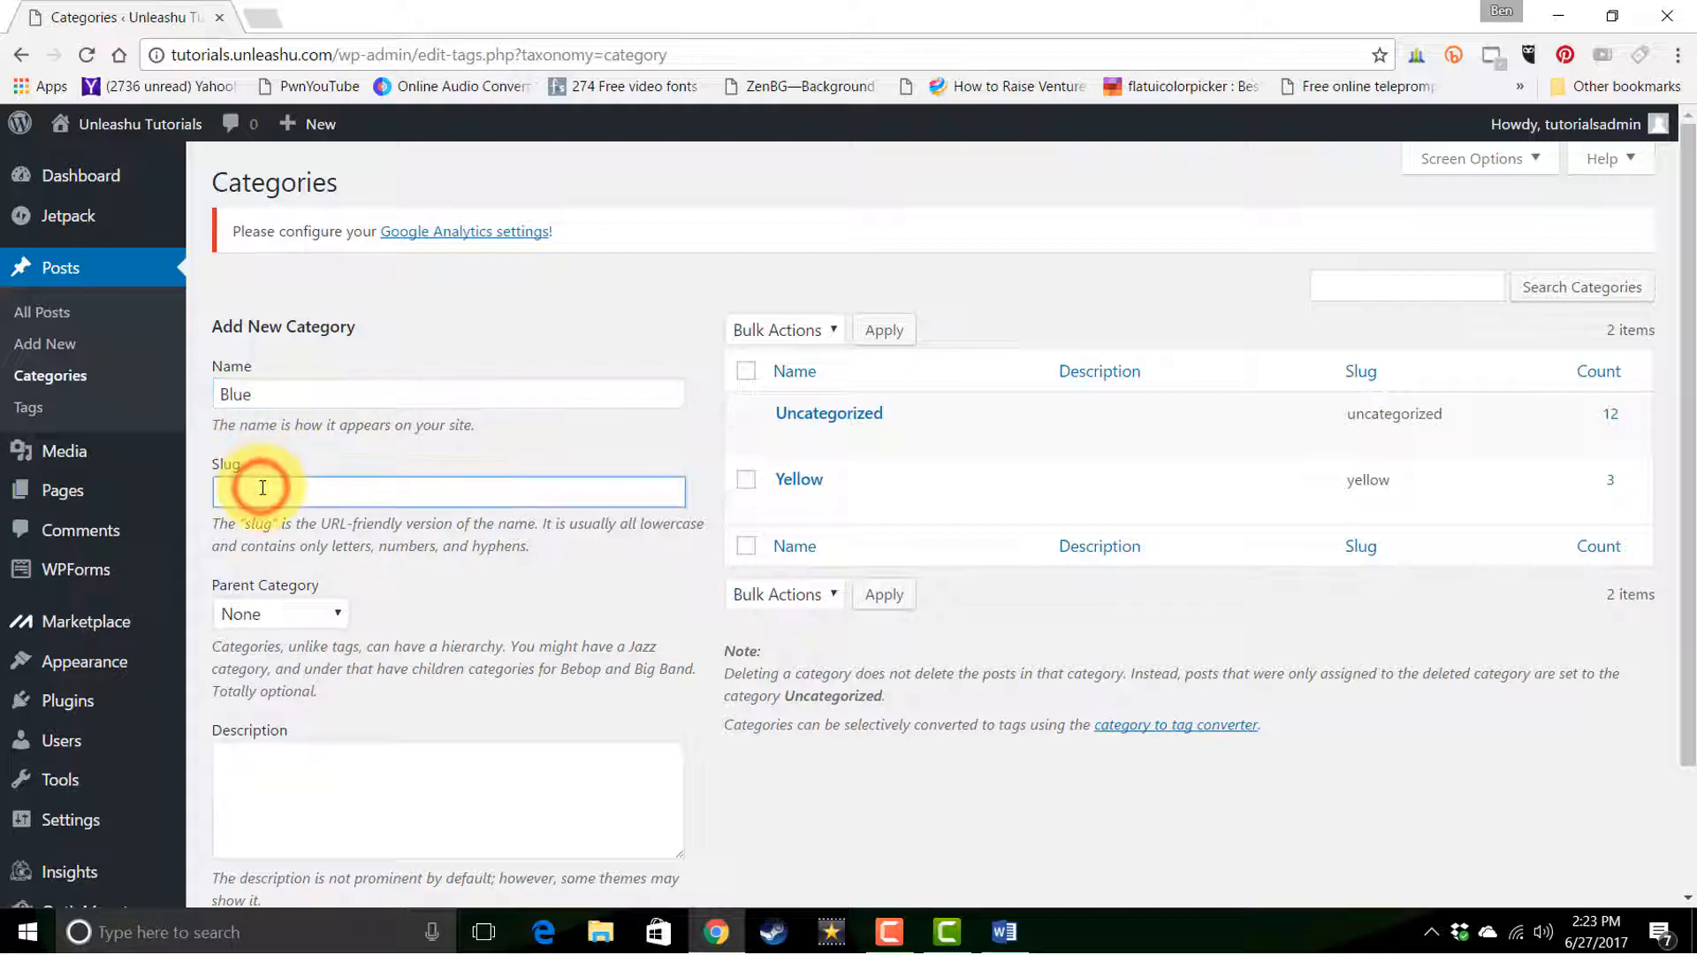
text(blue)
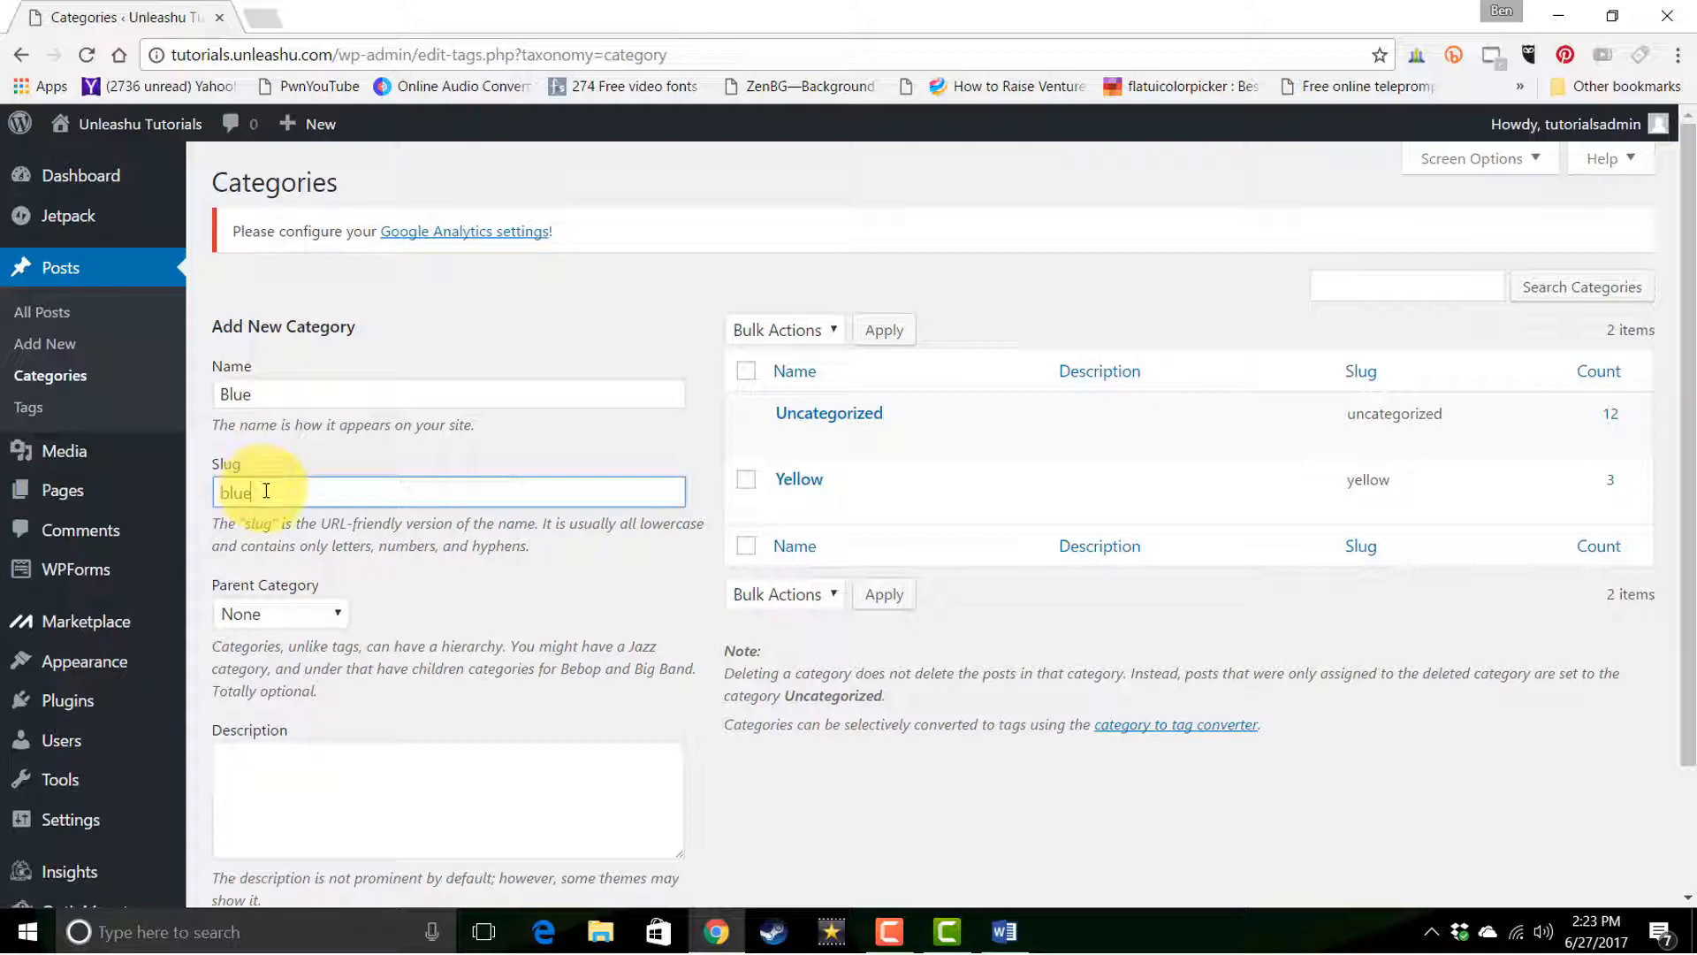
double_click(266, 488)
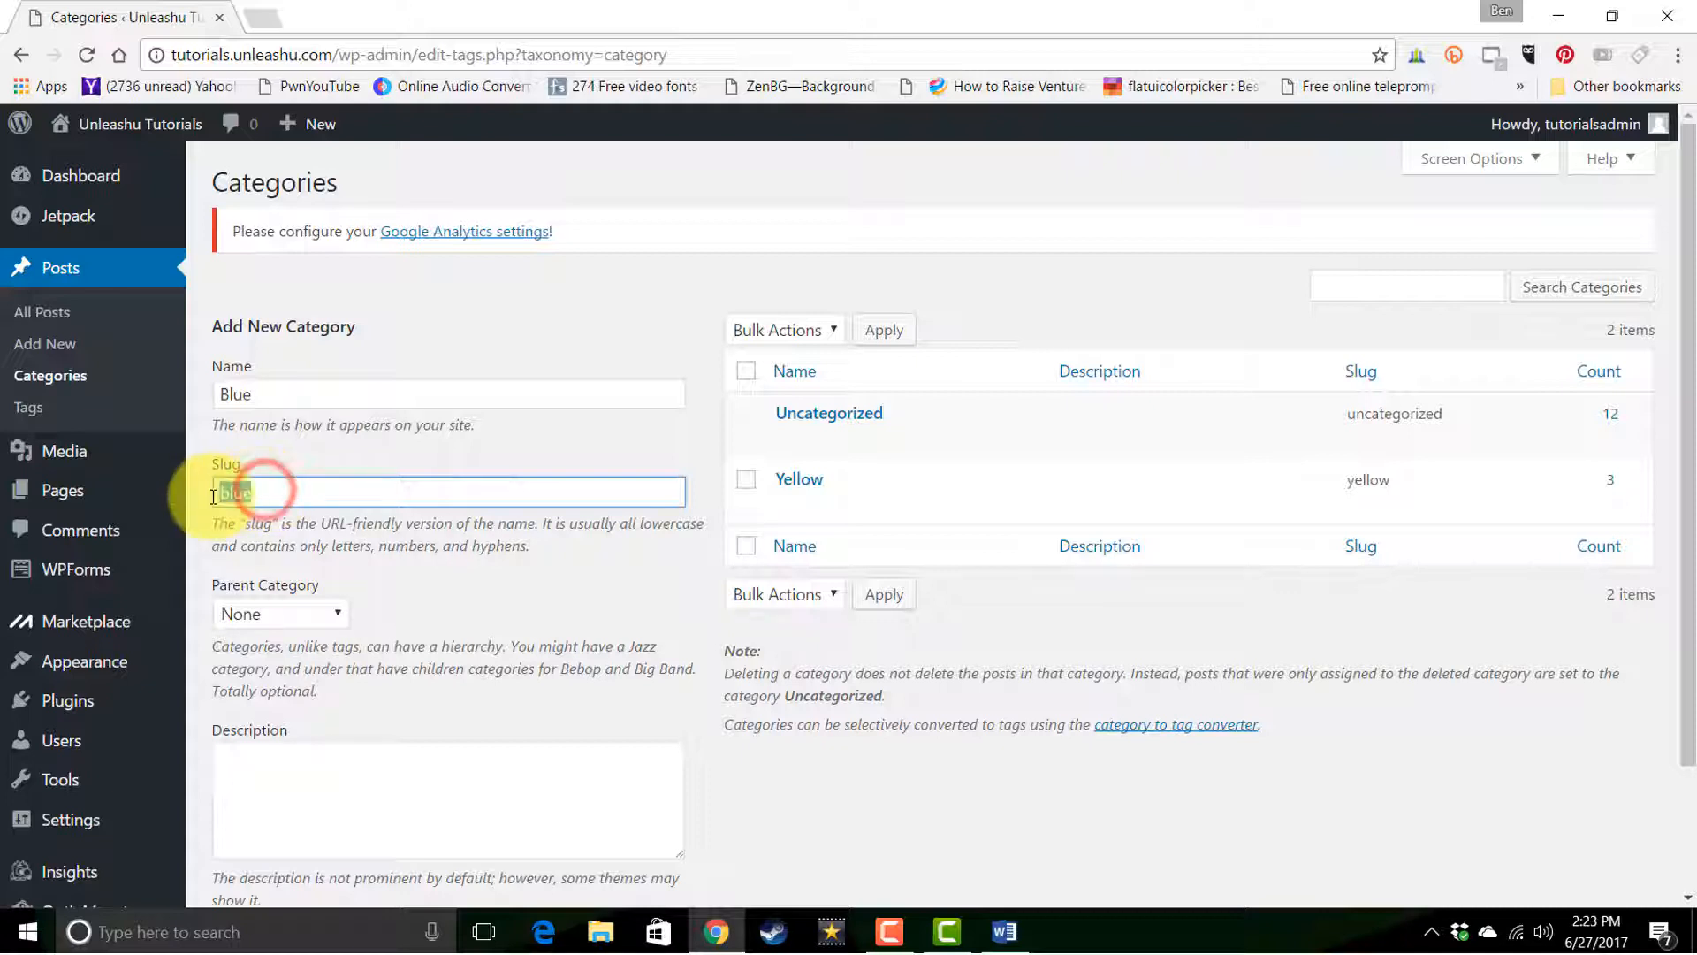
click(271, 490)
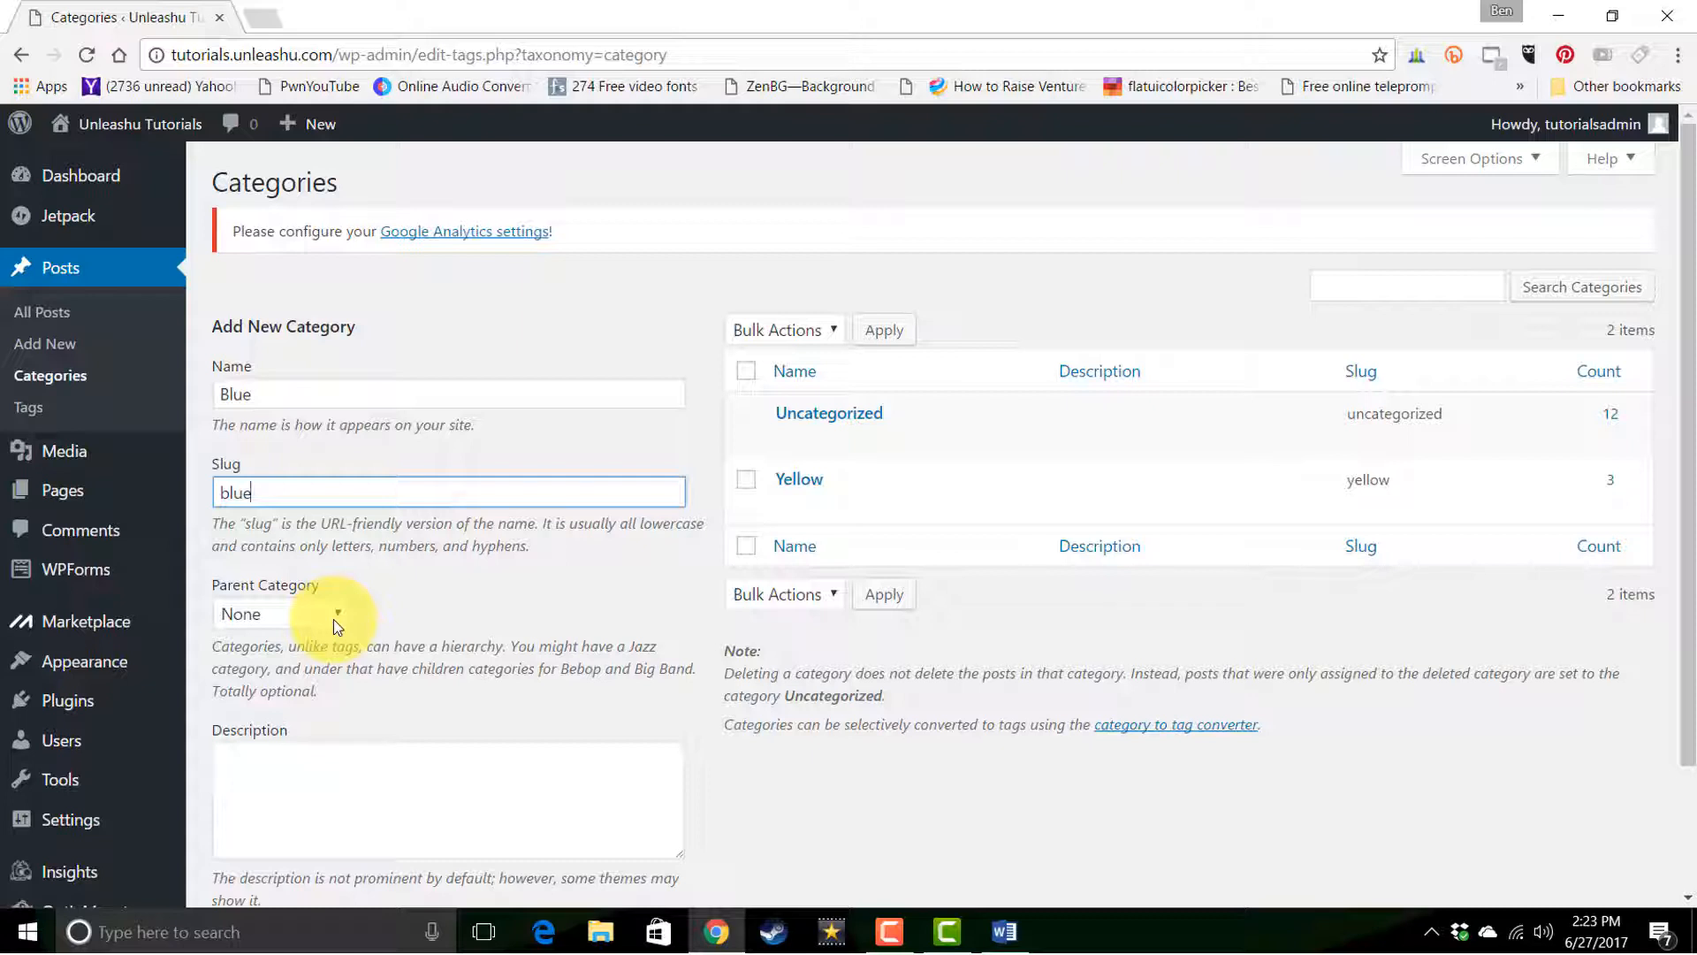
click(337, 783)
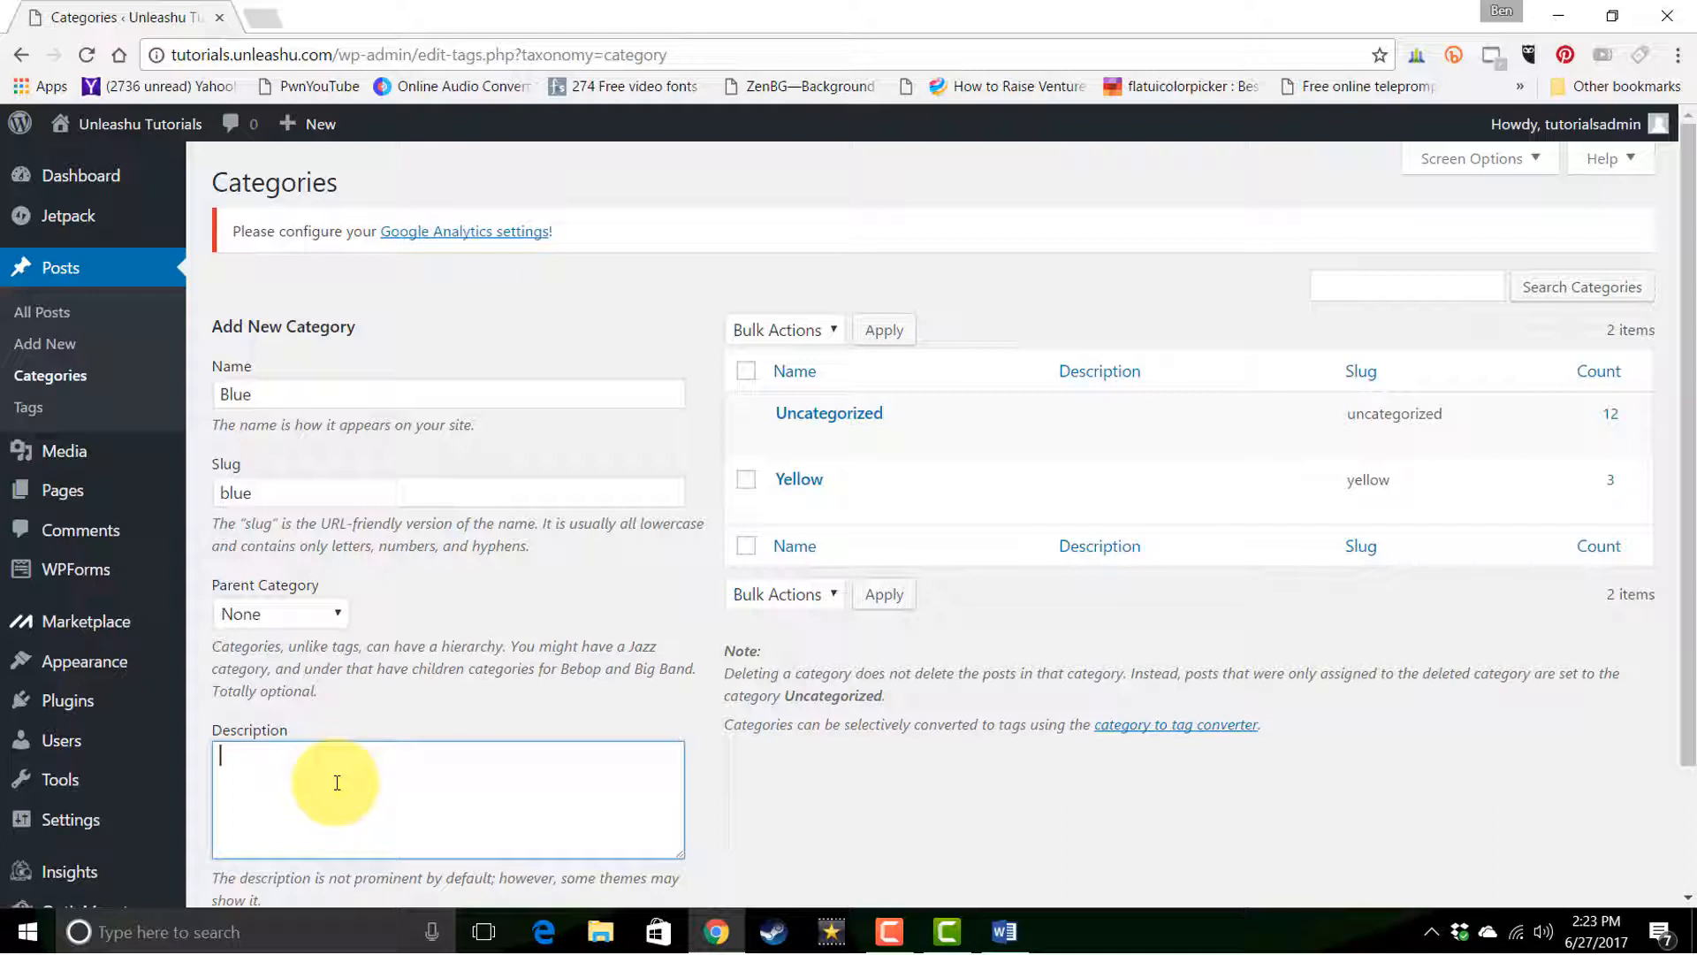
scroll(337, 782, down, 2)
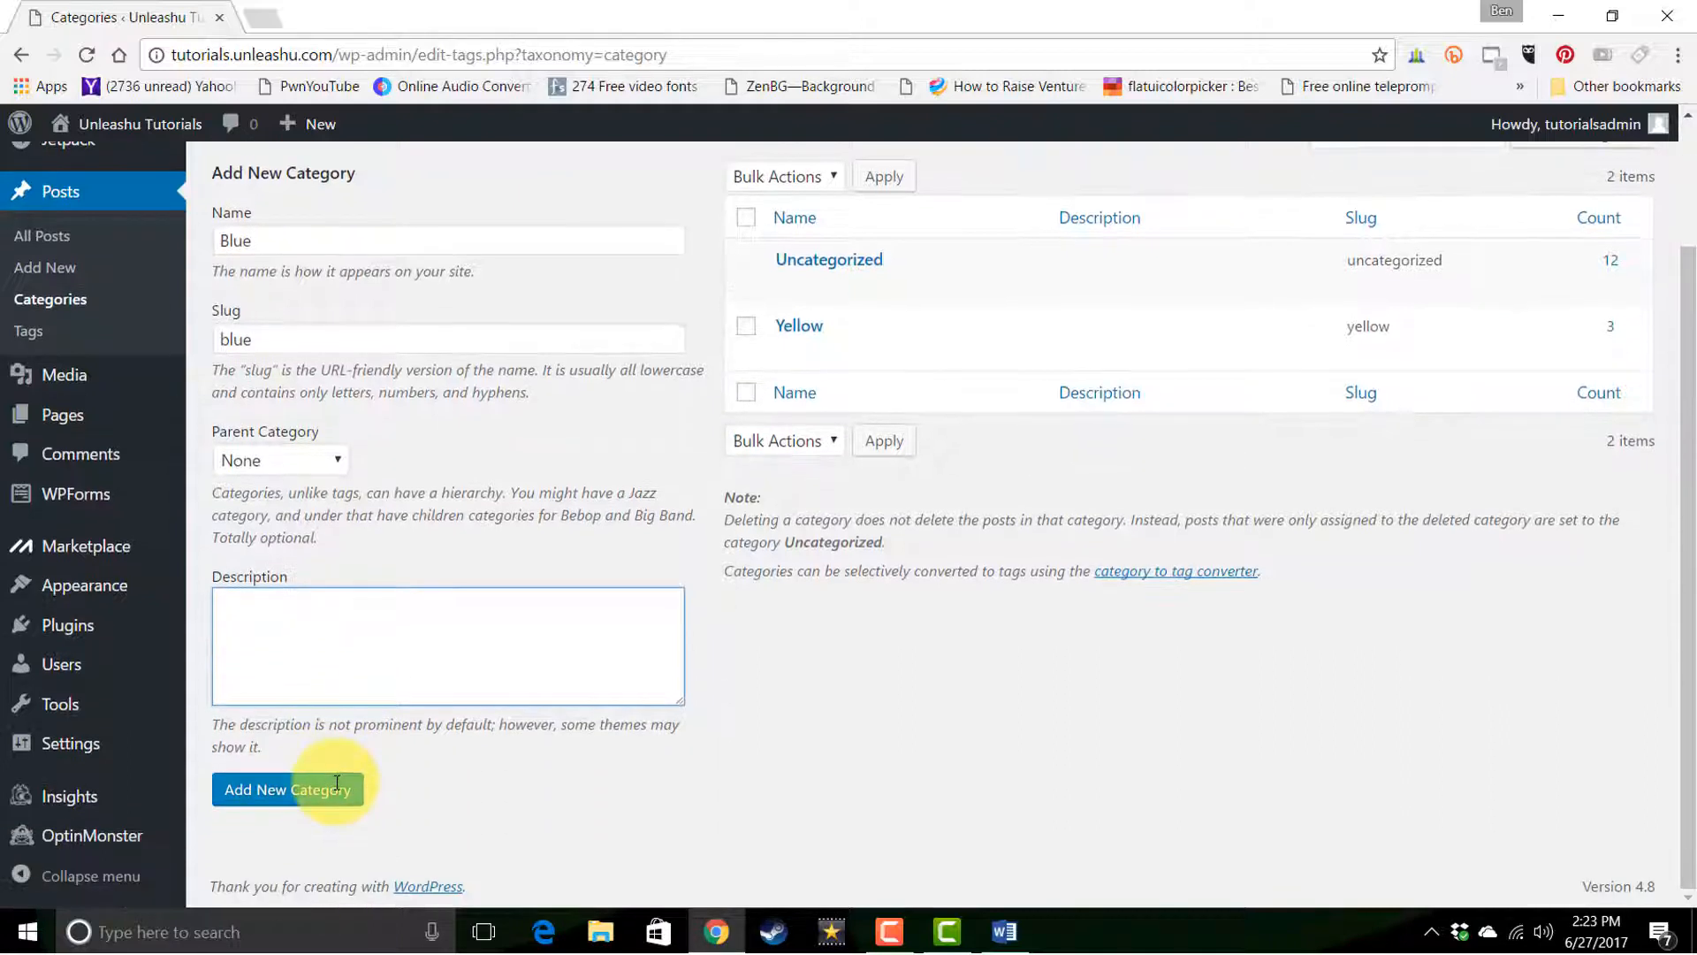
click(272, 793)
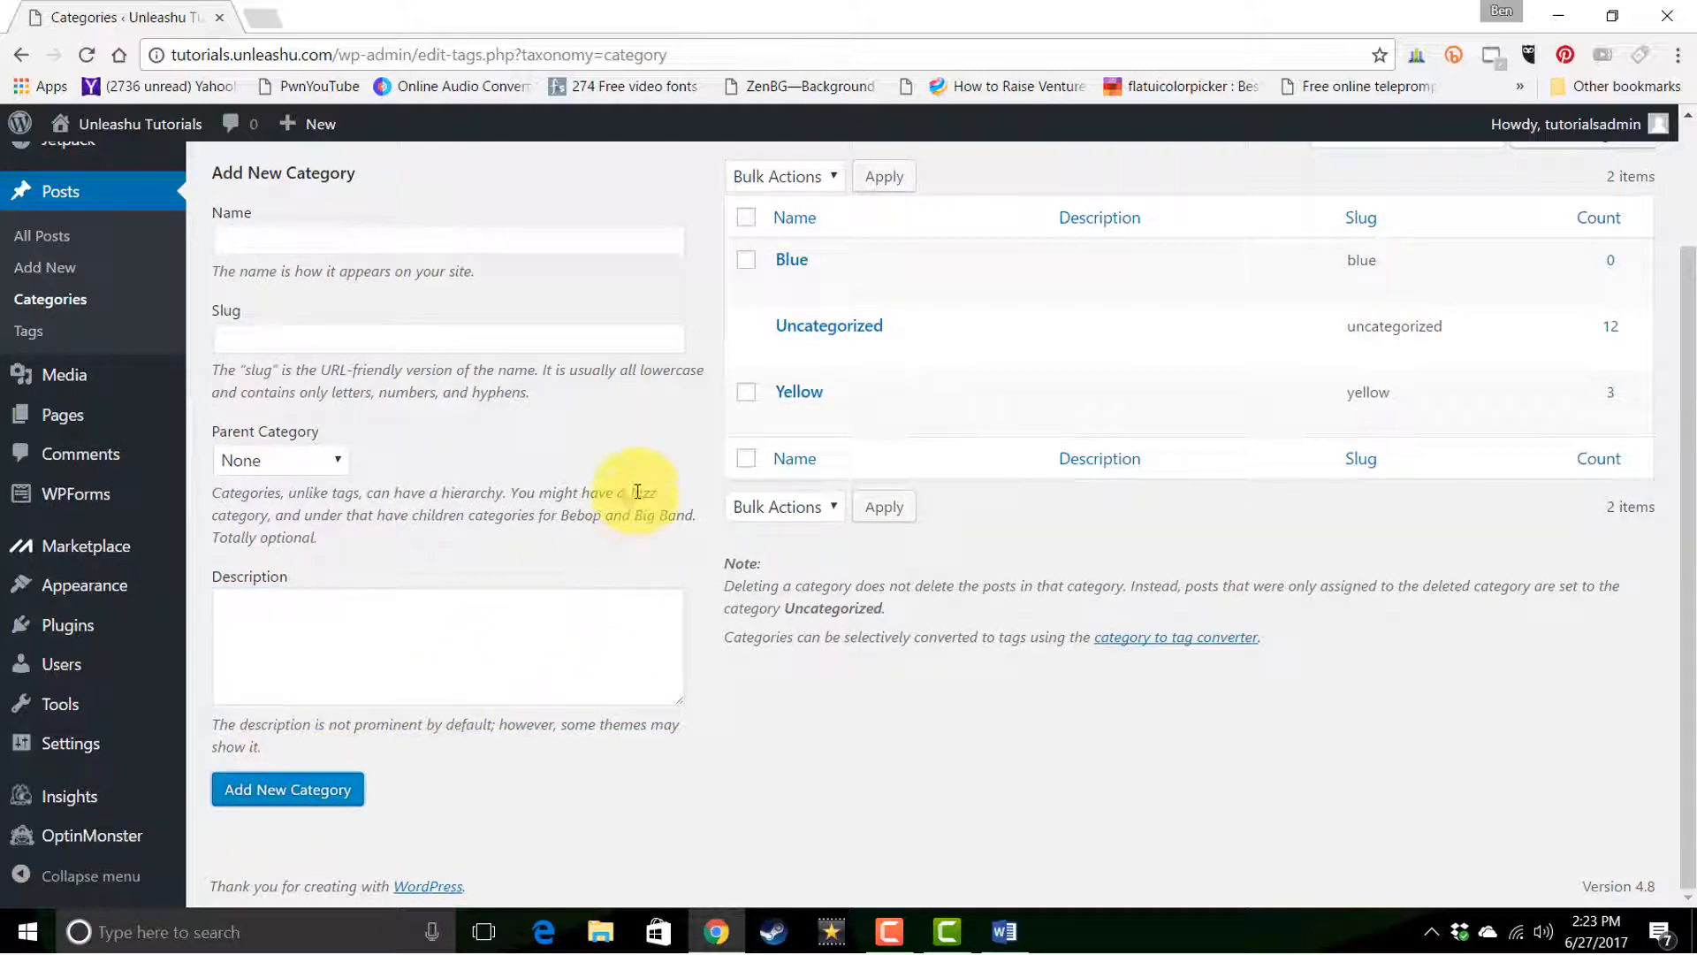
- View the Blue category's page on the site, and return to the dashboard
mouse_move(916, 292)
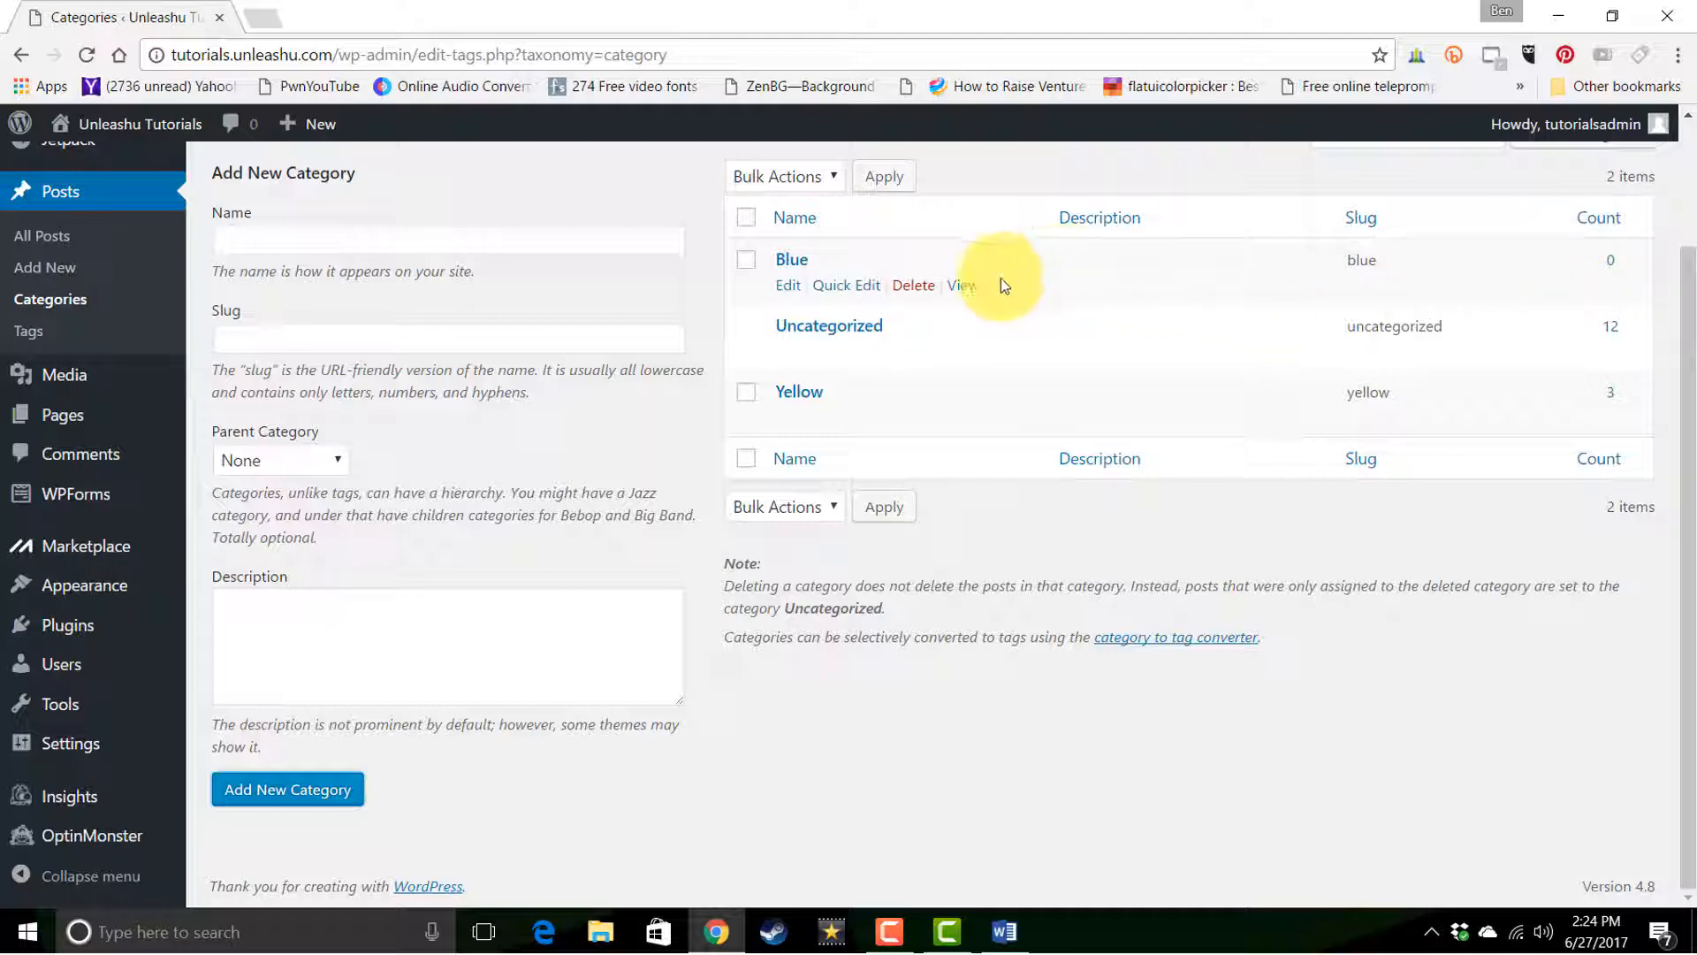
click(969, 285)
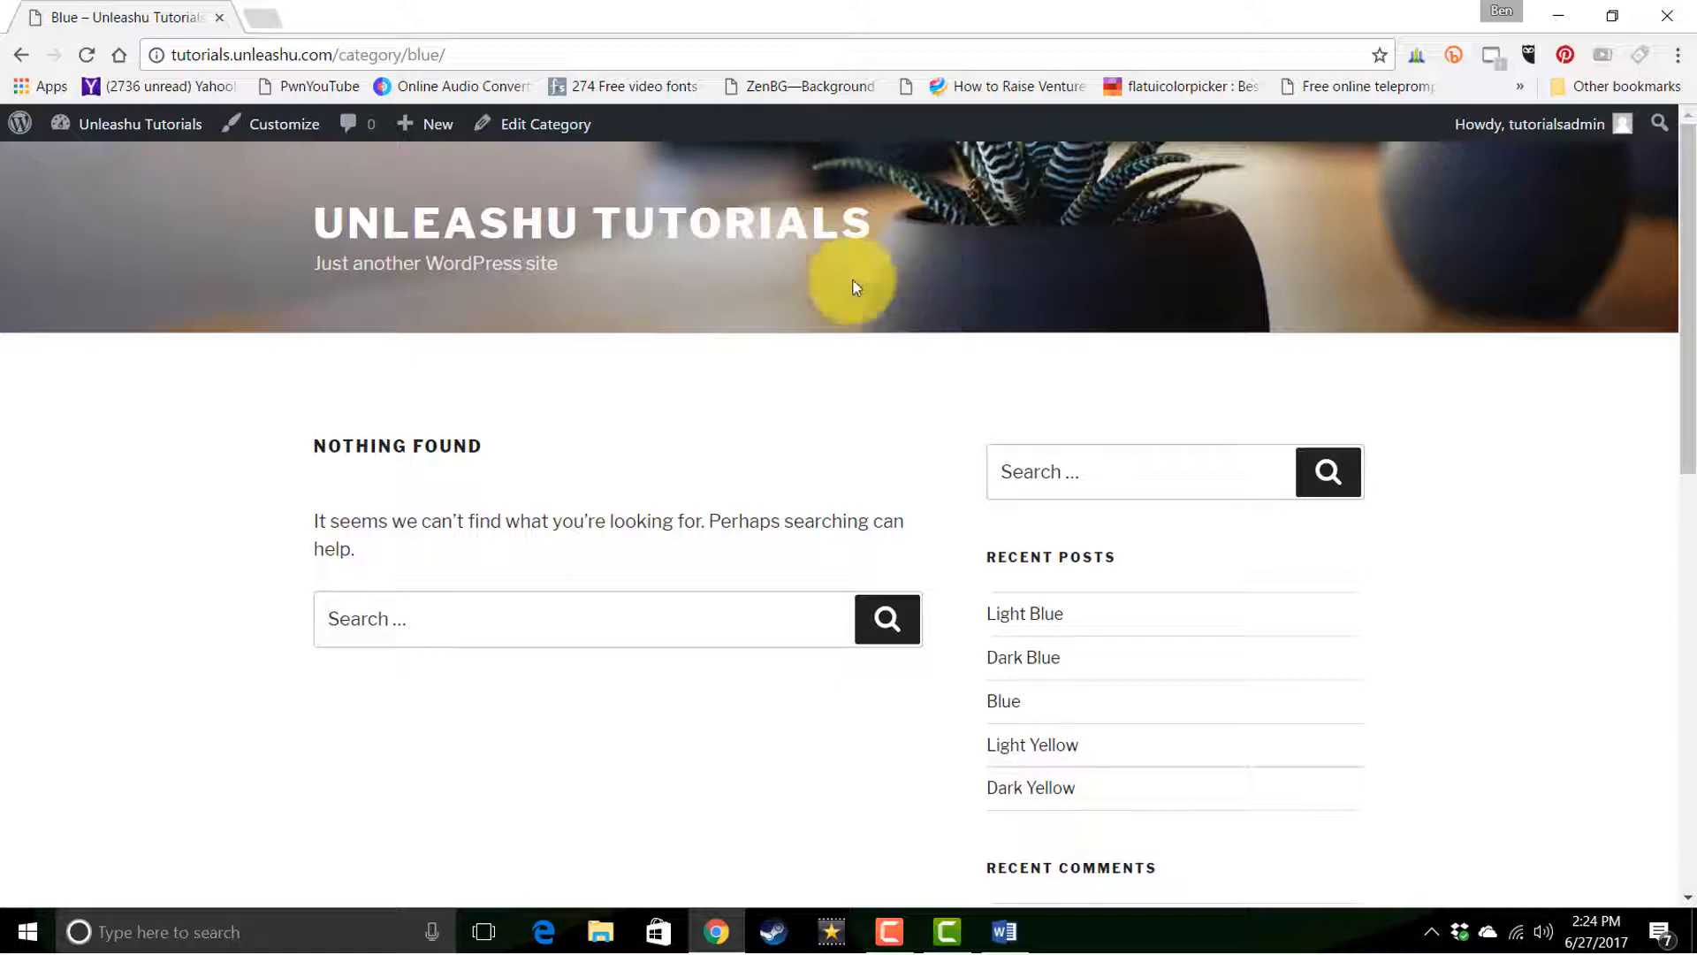
mouse_move(144, 133)
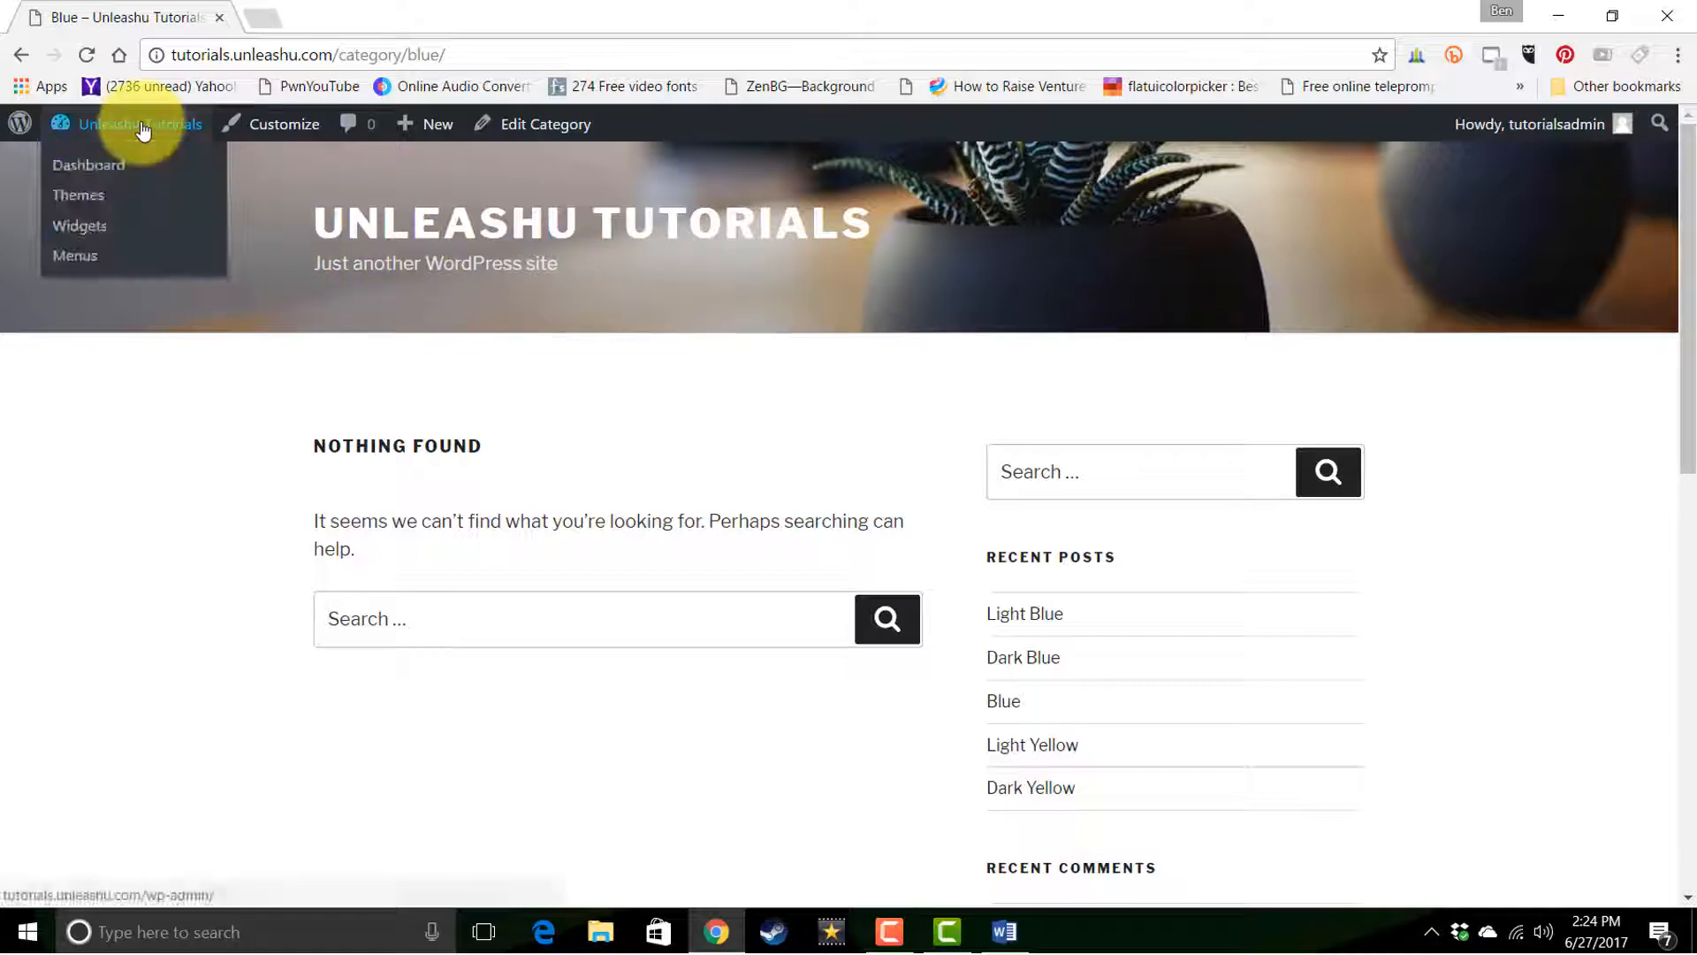
click(115, 168)
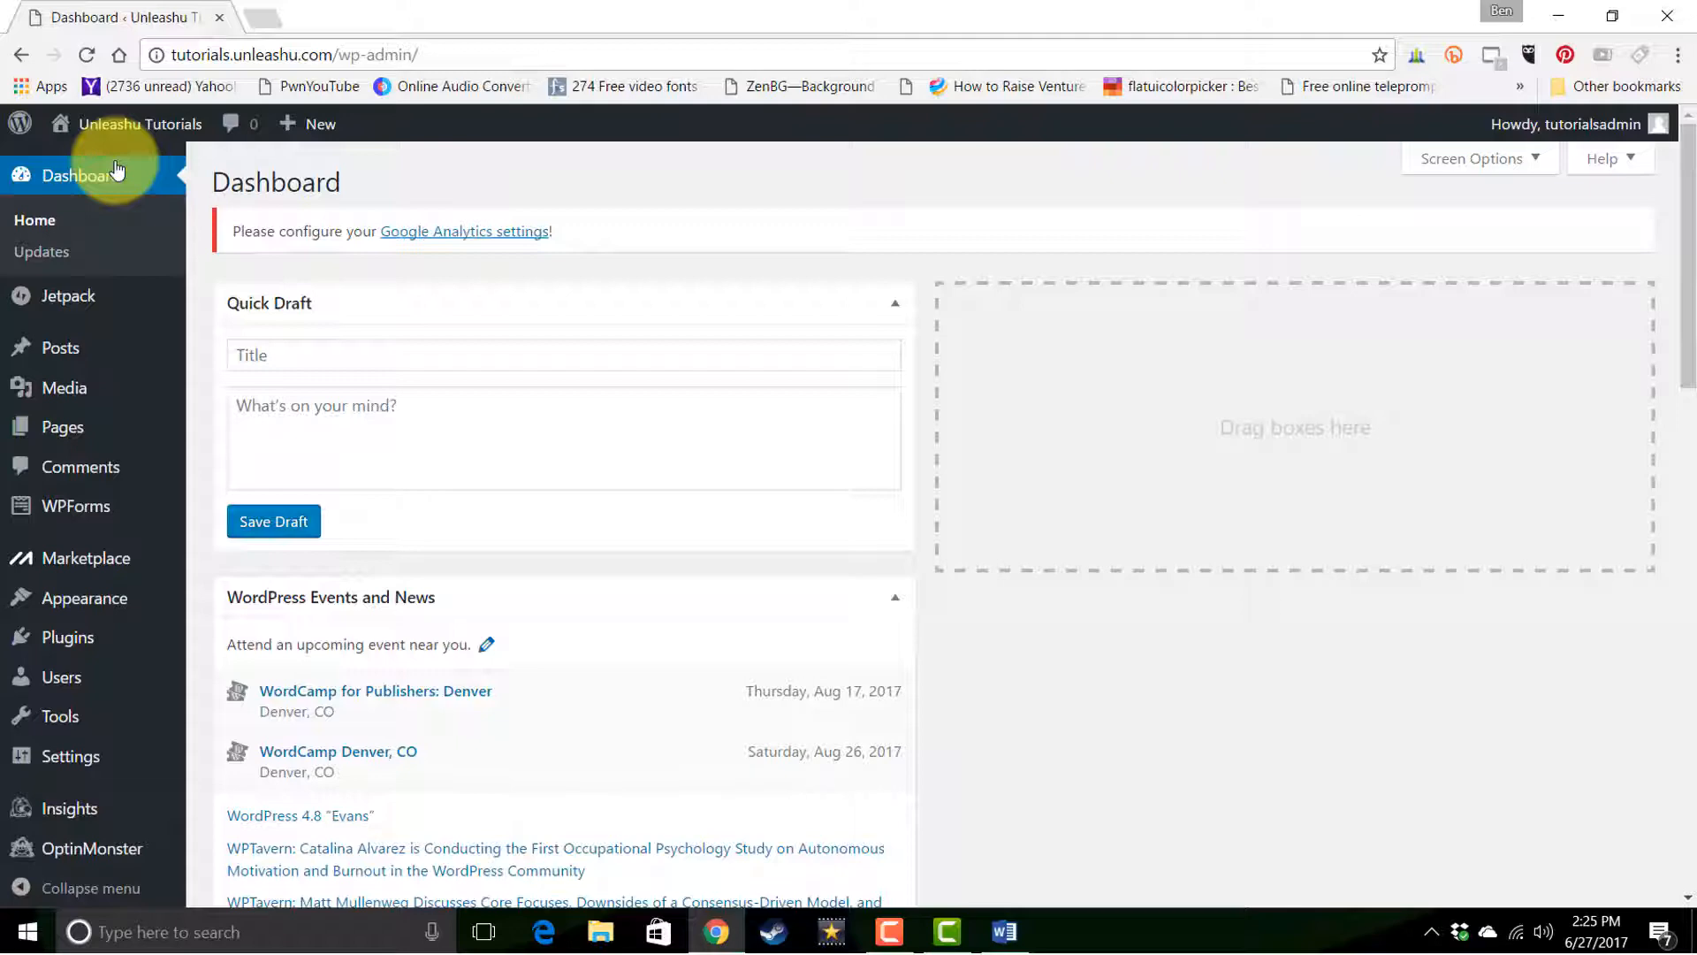
- Open the post titled Blue from the list of all posts, assign it to the Blue category and update it
mouse_move(62, 356)
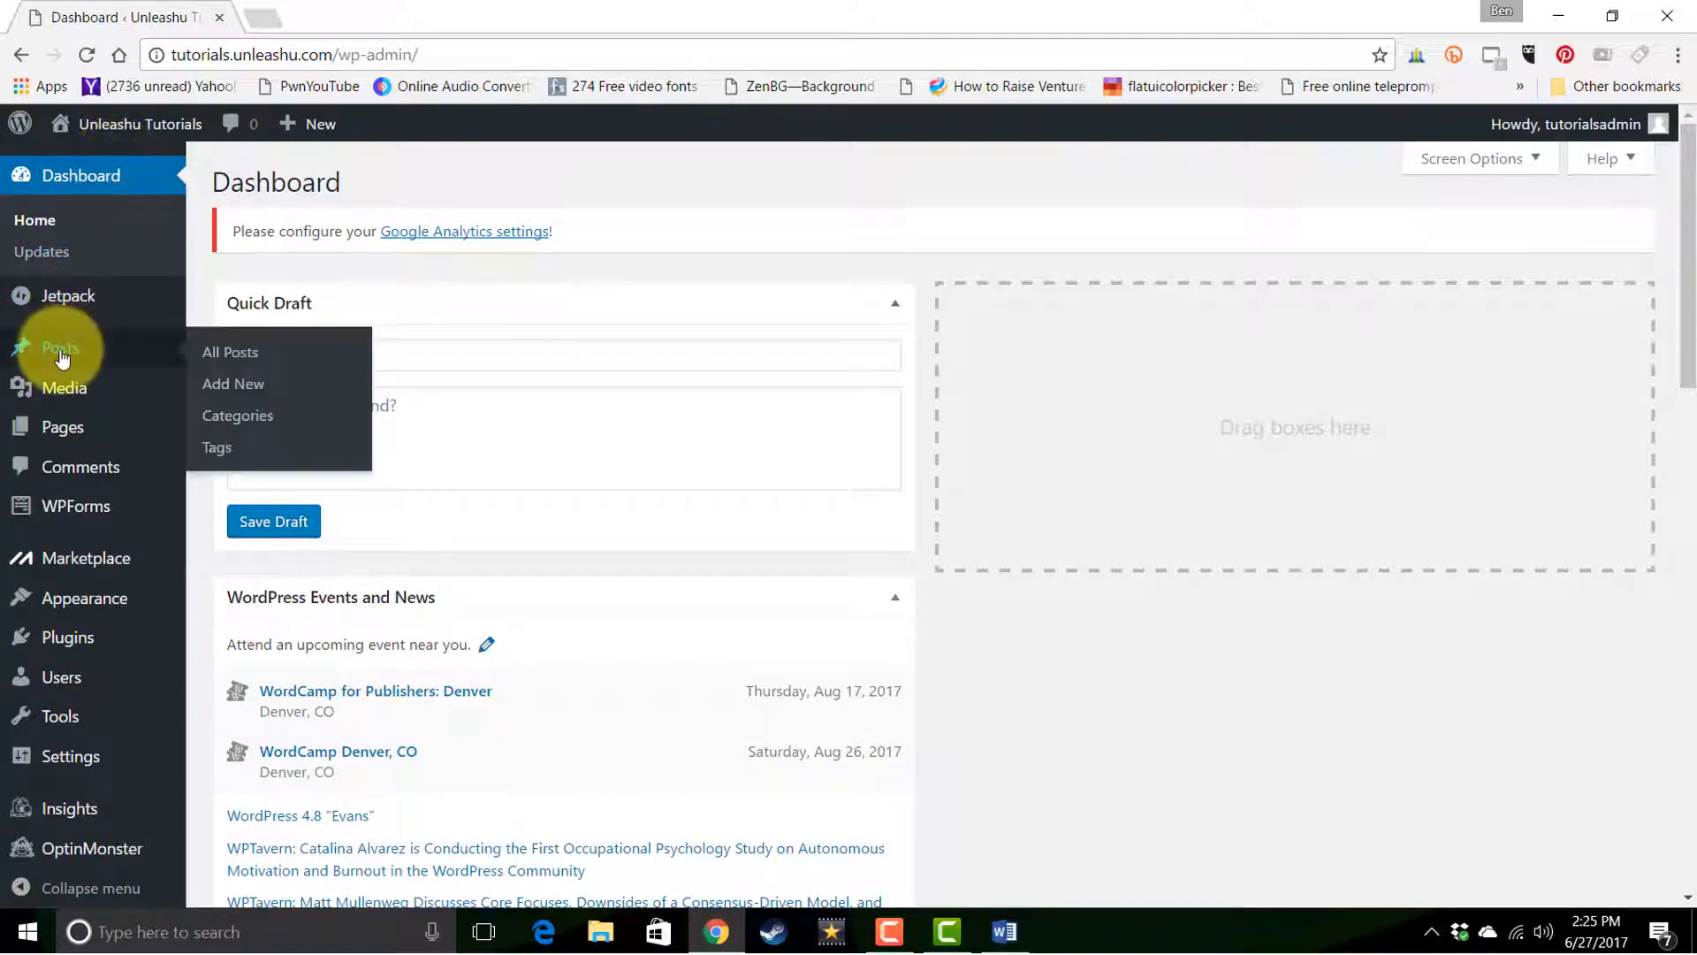
click(233, 363)
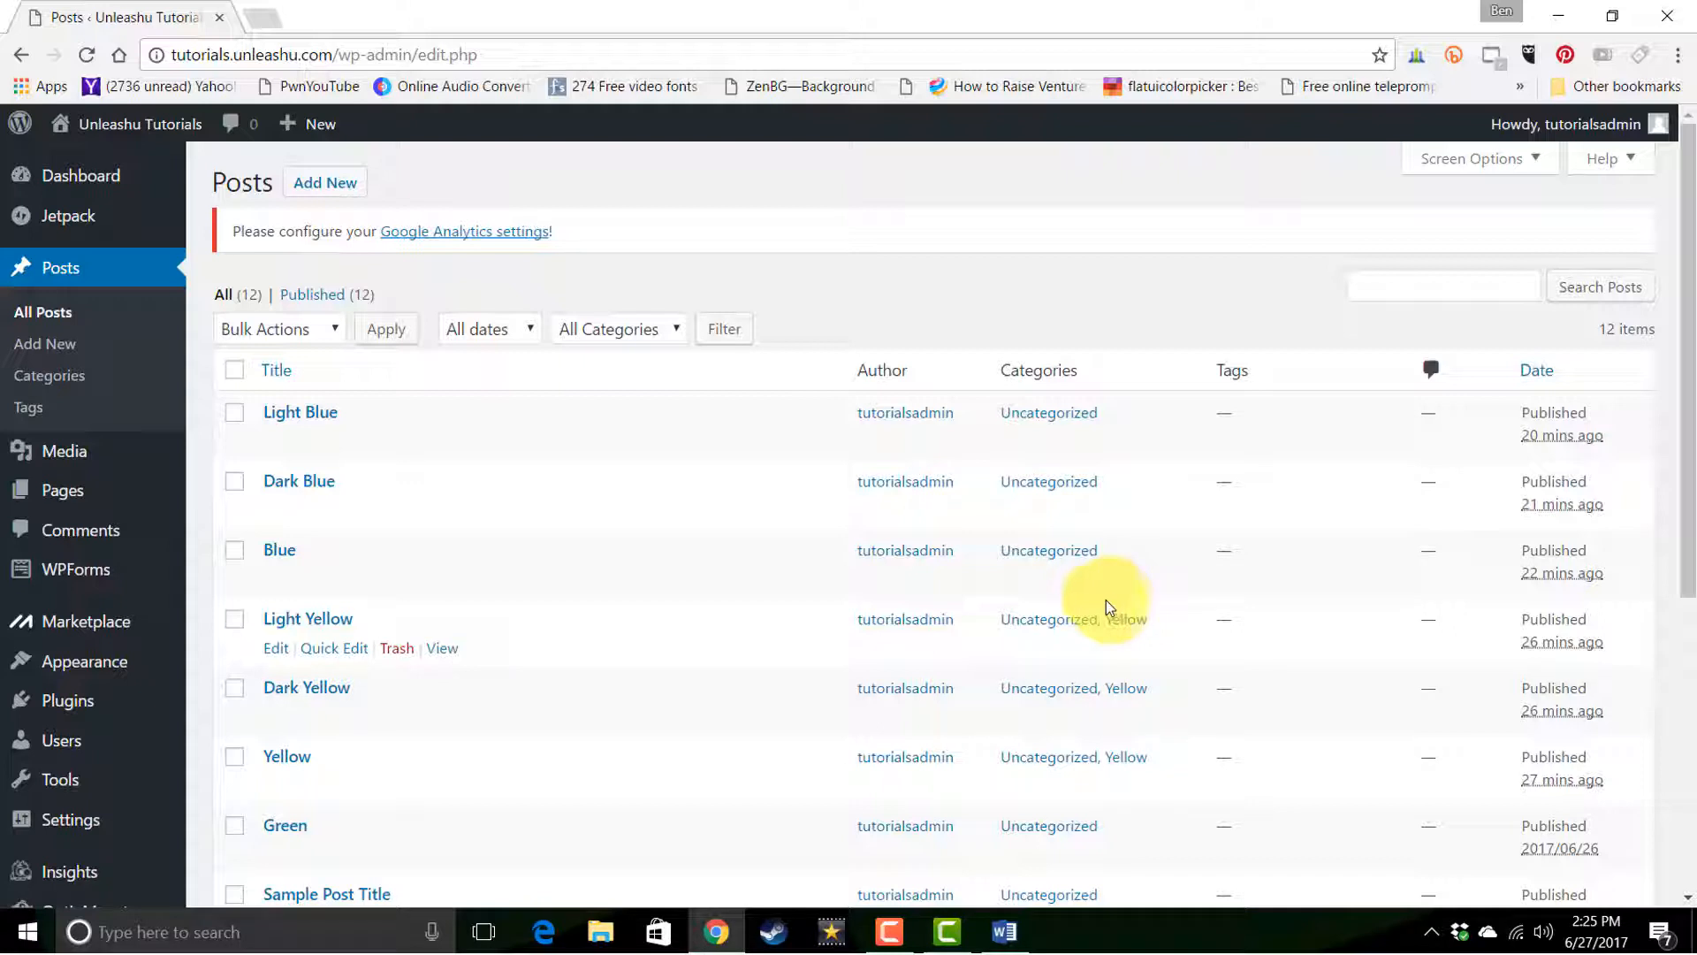
click(275, 550)
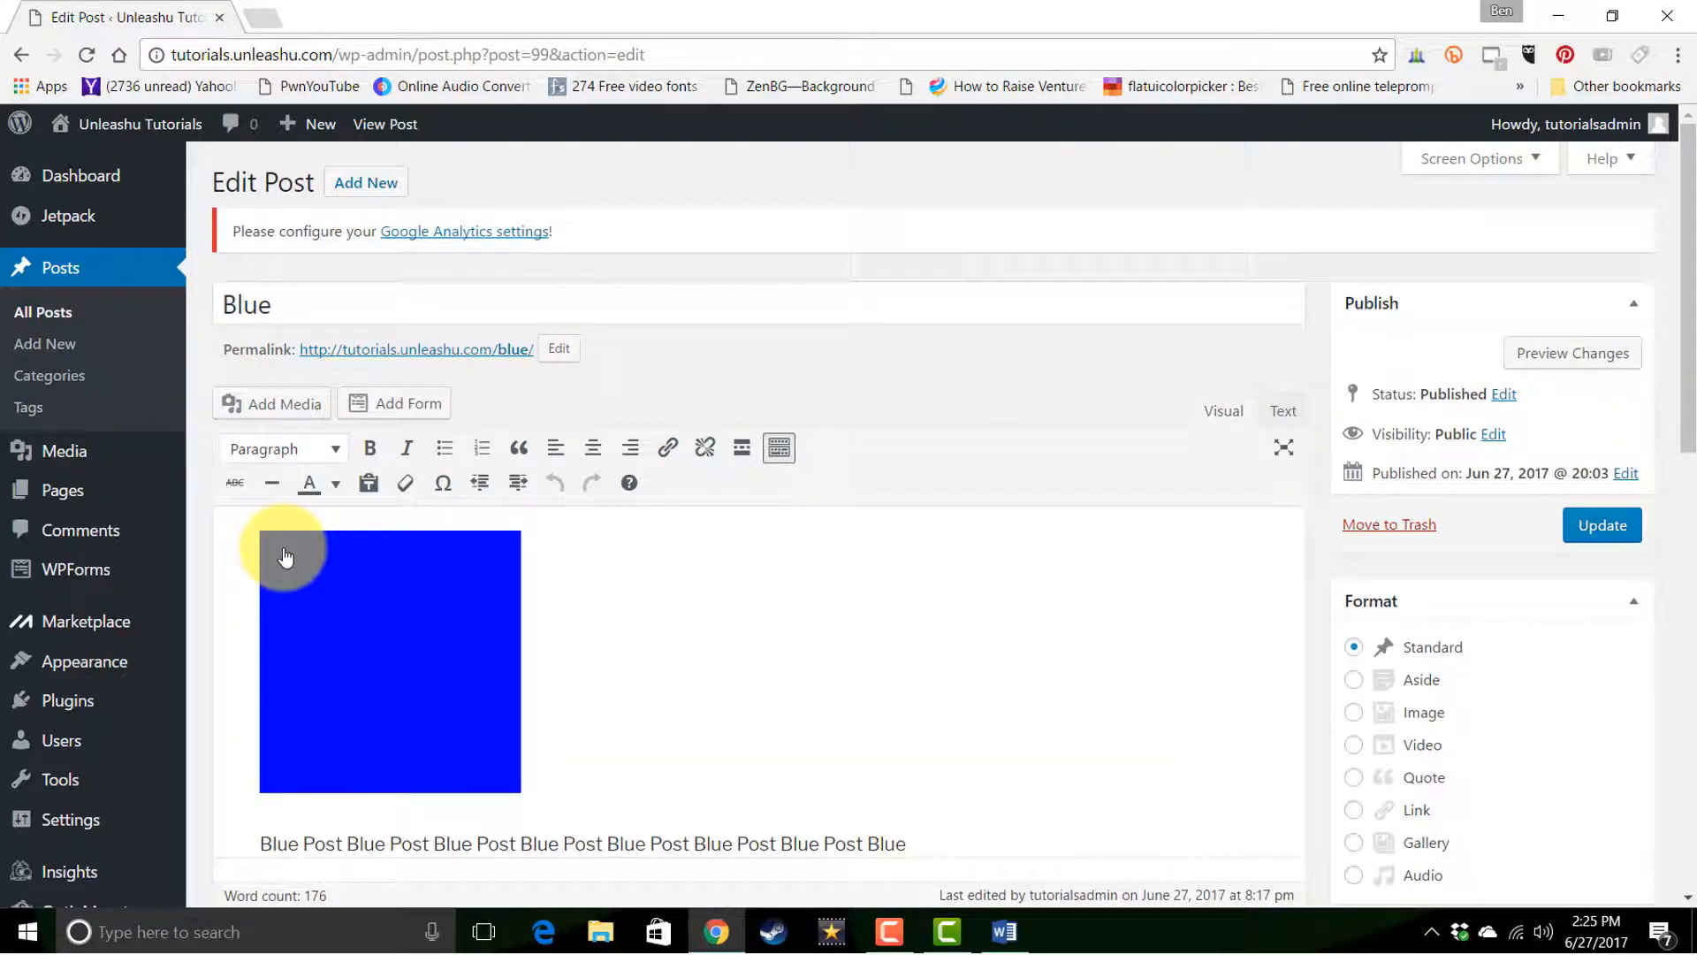
scroll(285, 556, down, 5)
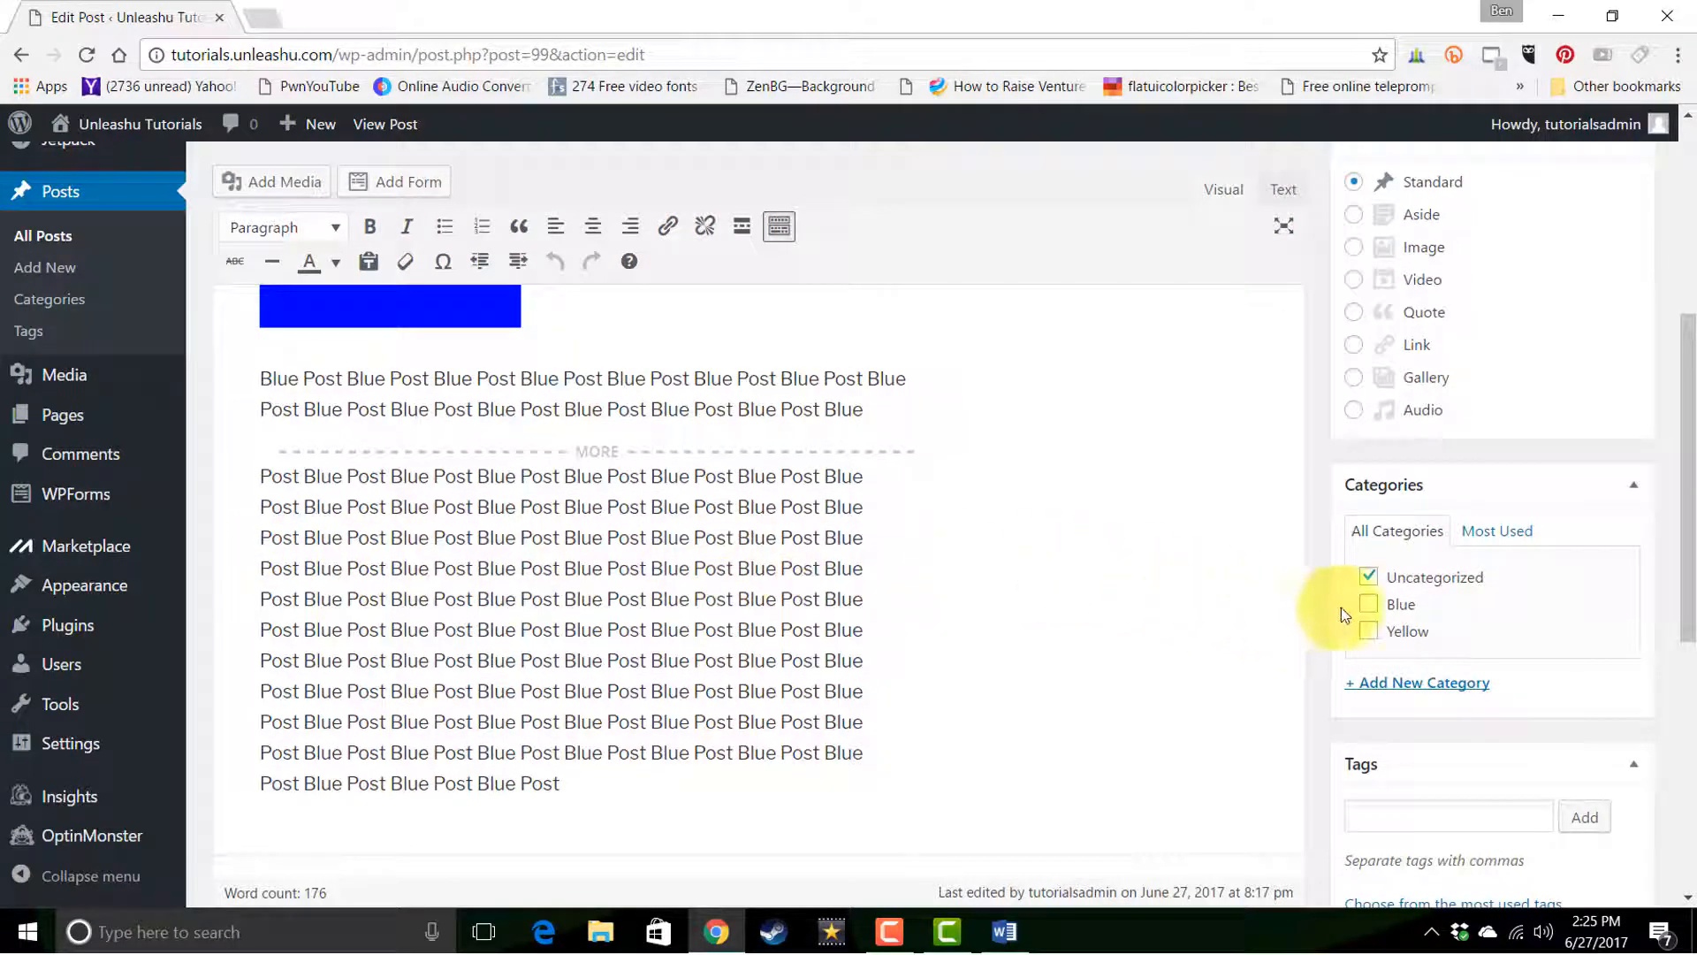
click(1372, 608)
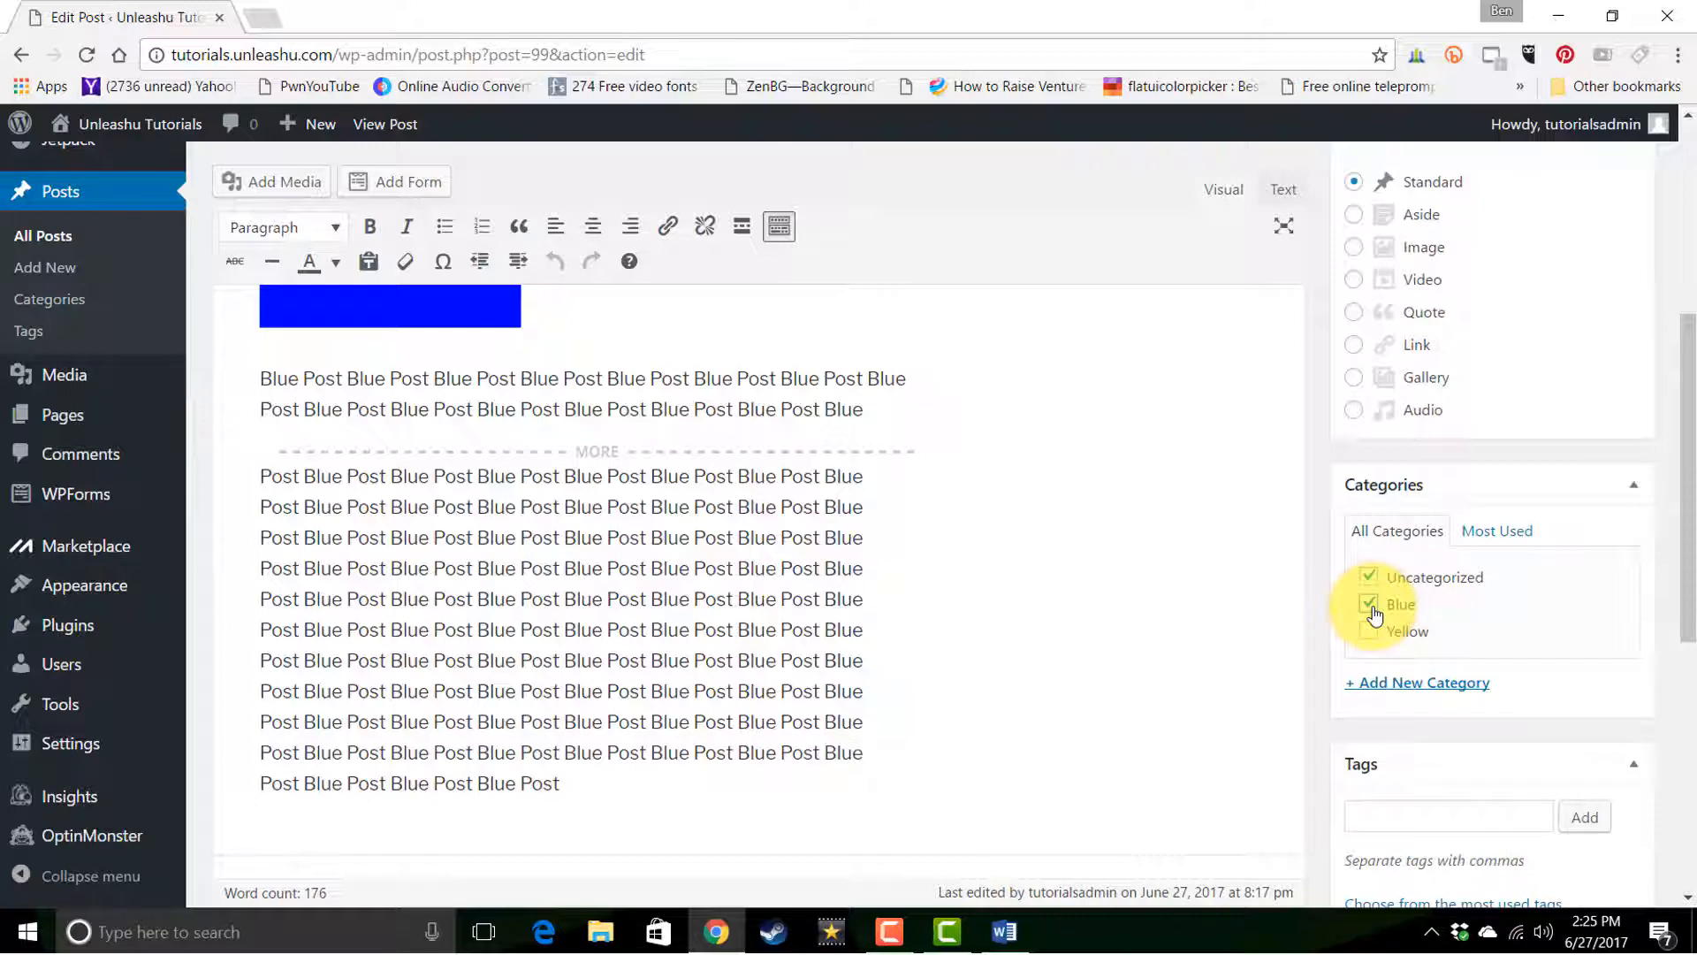
scroll(1372, 610, up, 5)
click(1605, 530)
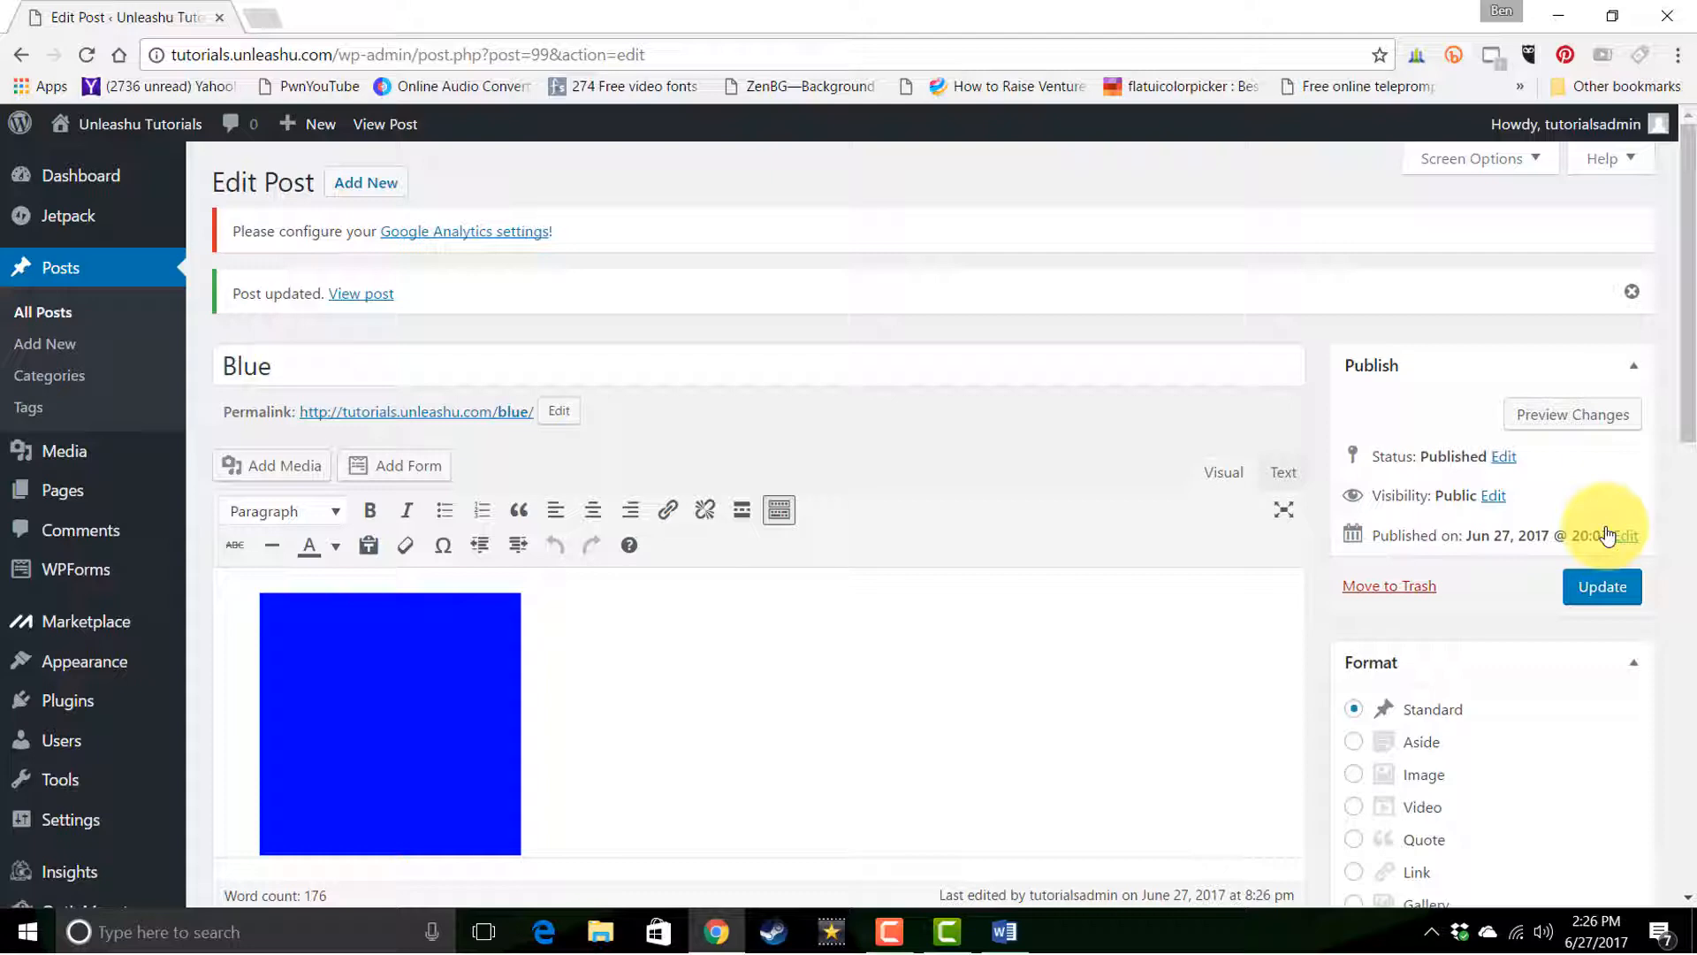
- Return to the list of all posts and add the Light Blue post to the Blue category with Quick Edit
click(48, 320)
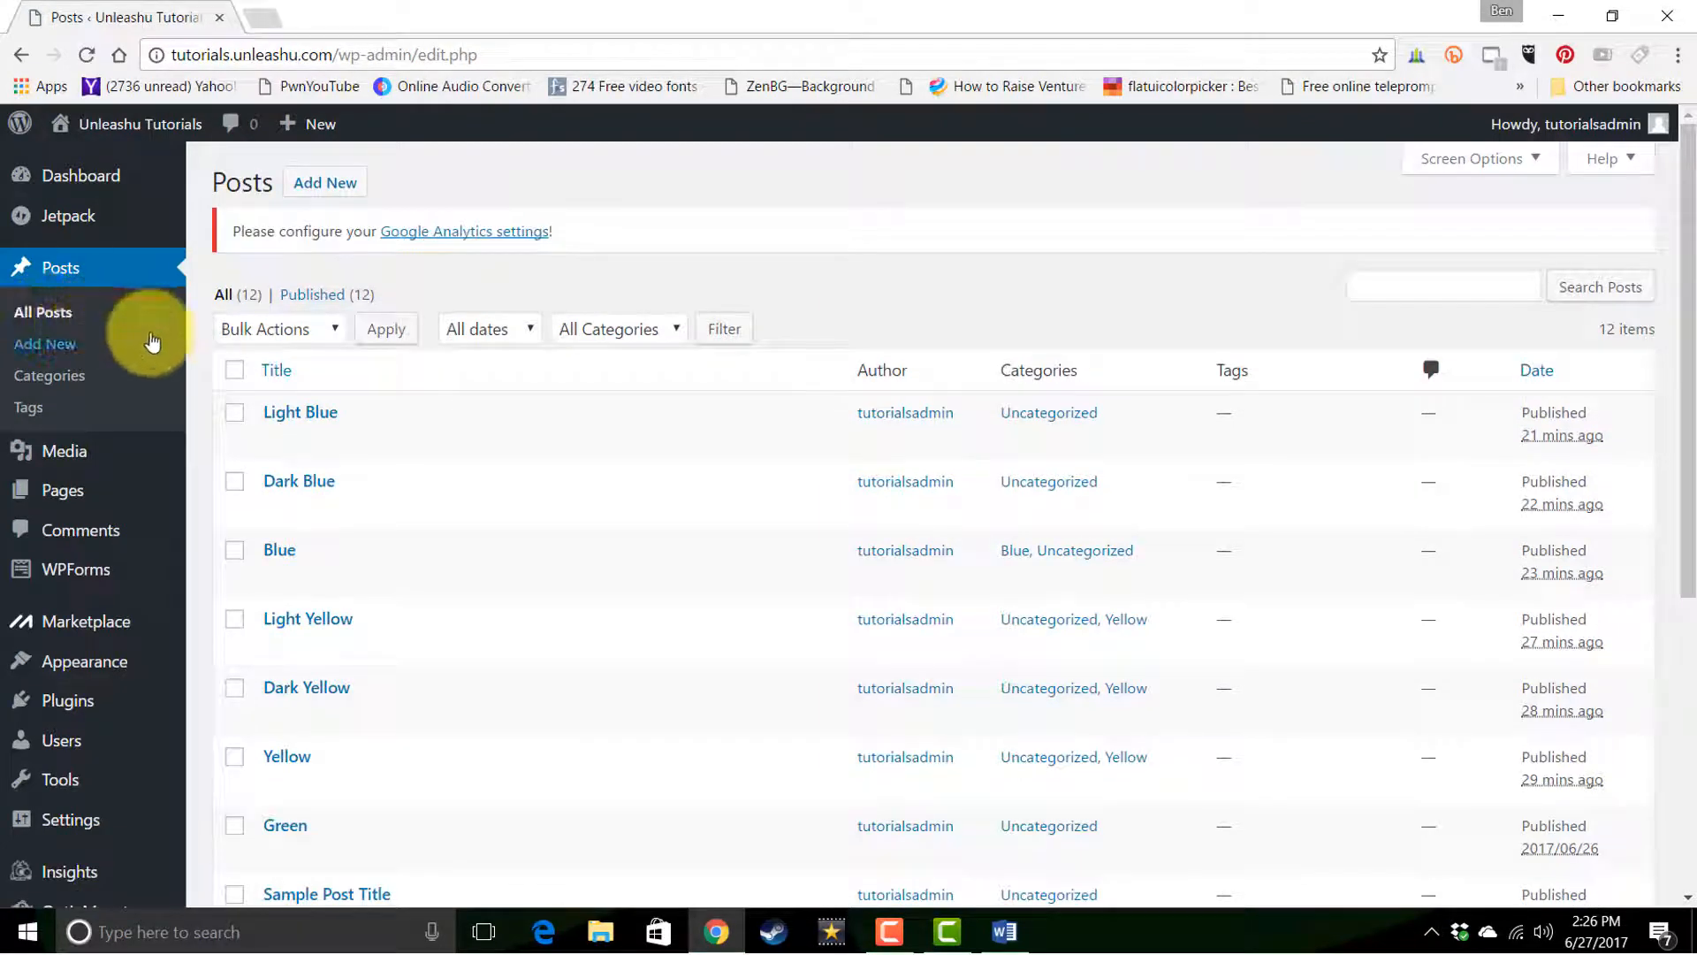
click(329, 441)
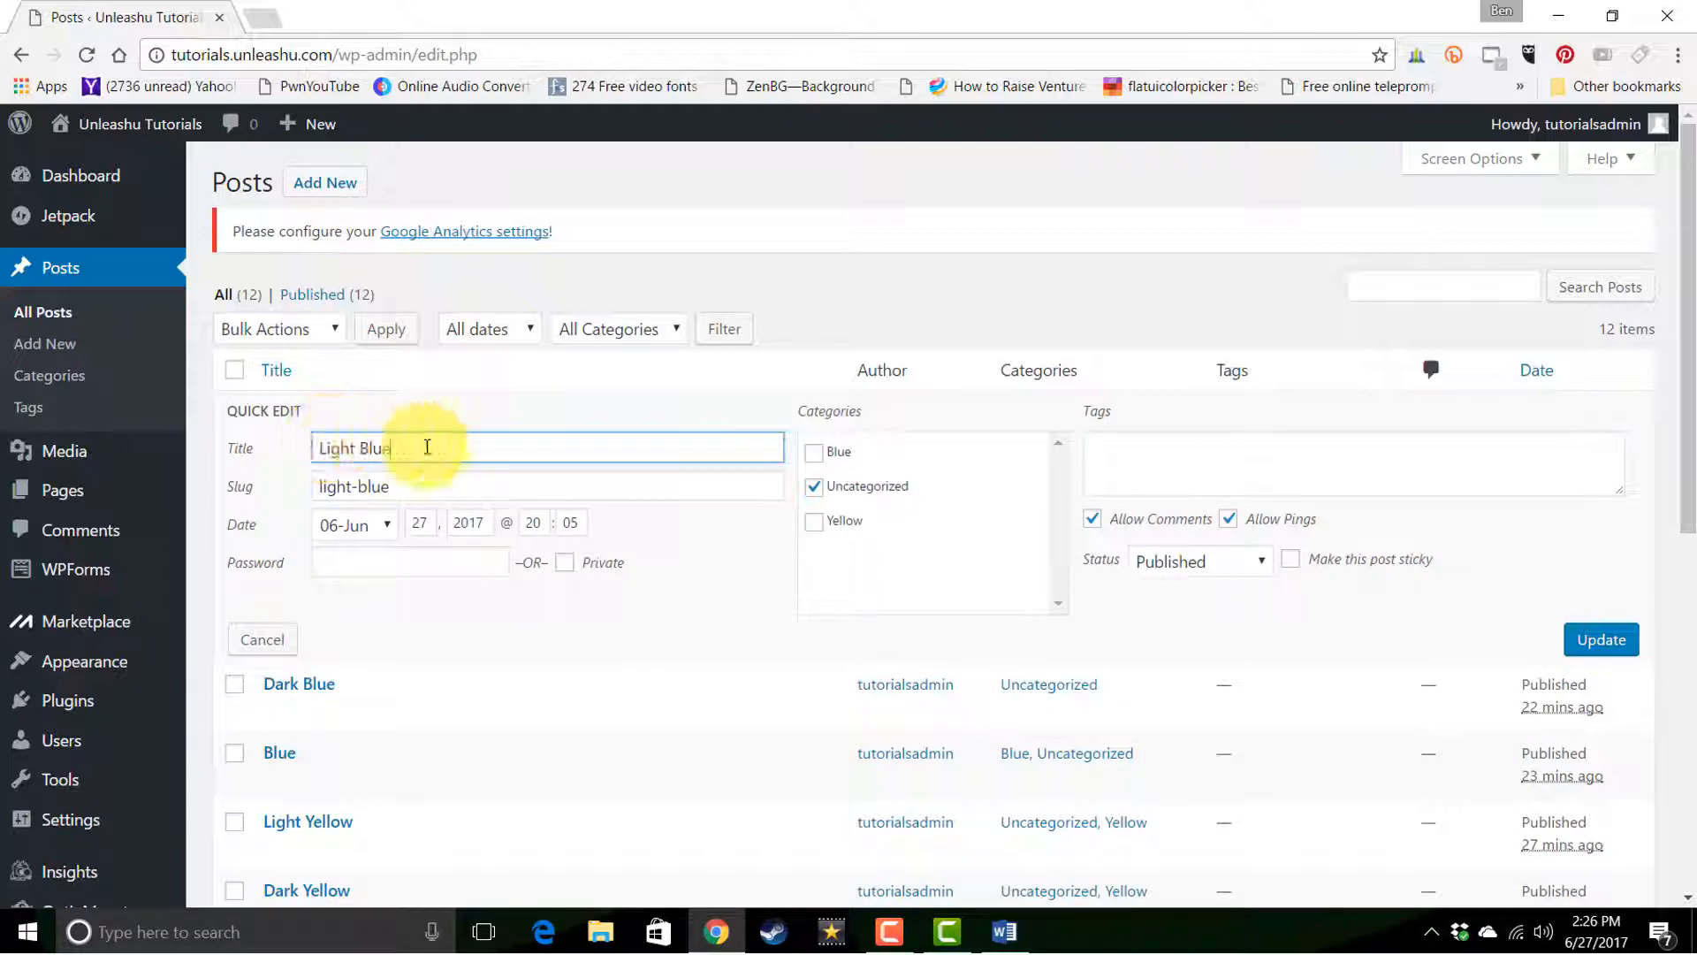
click(813, 453)
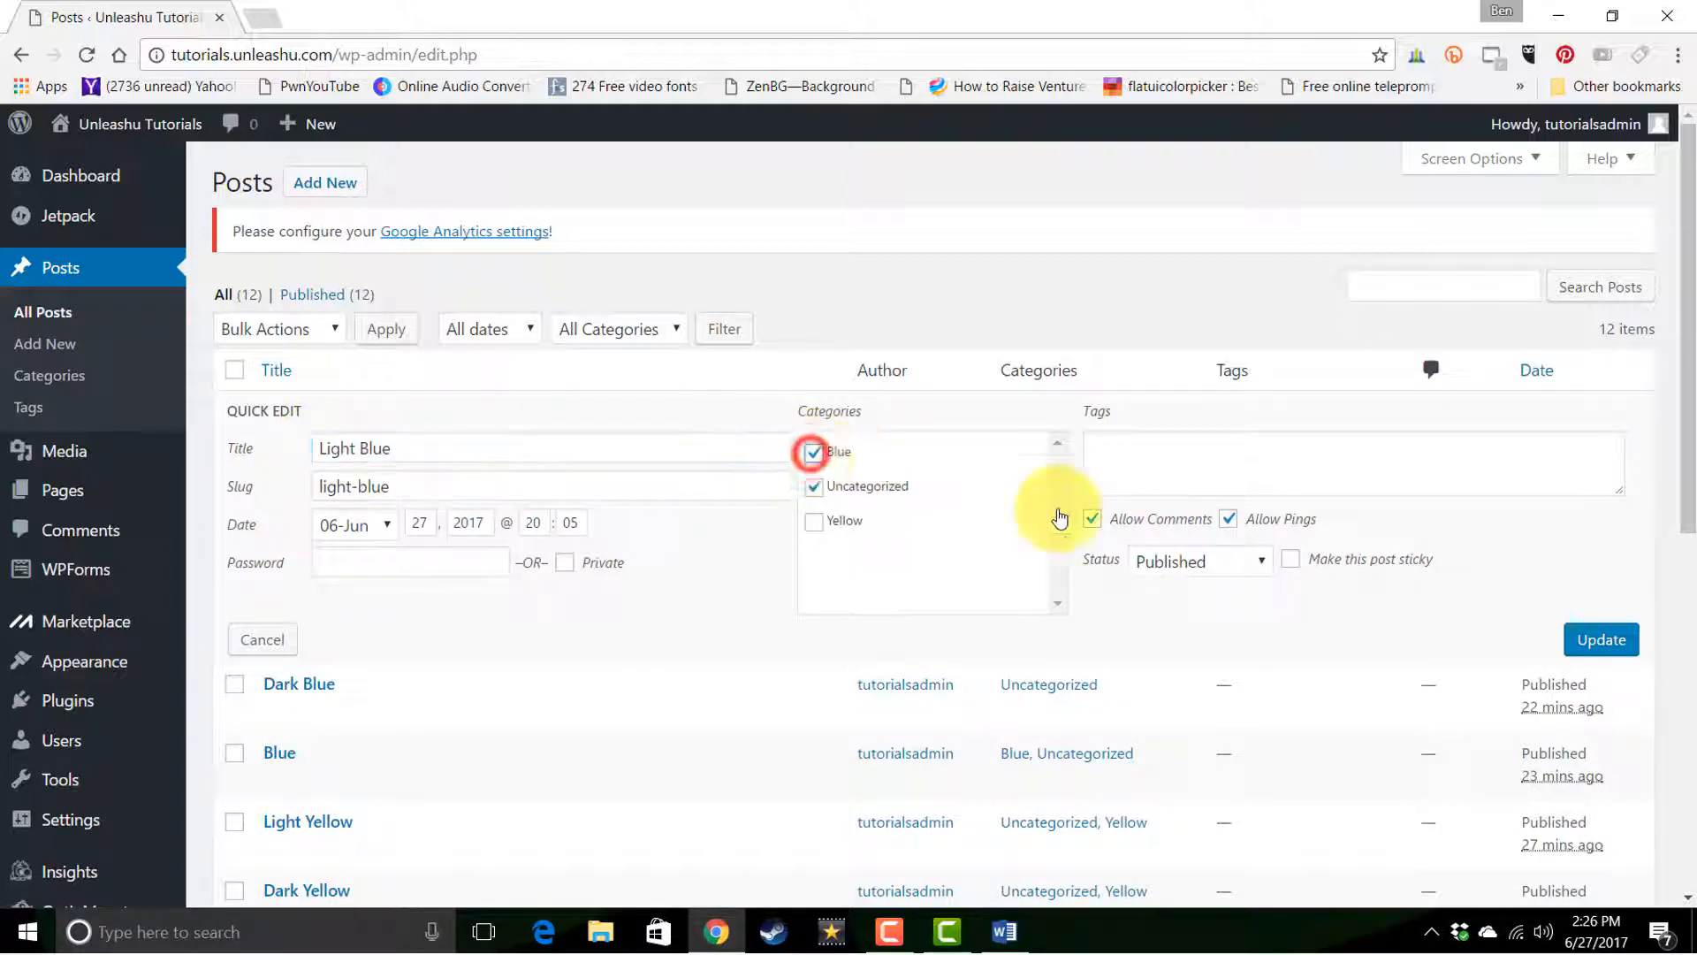
click(1593, 640)
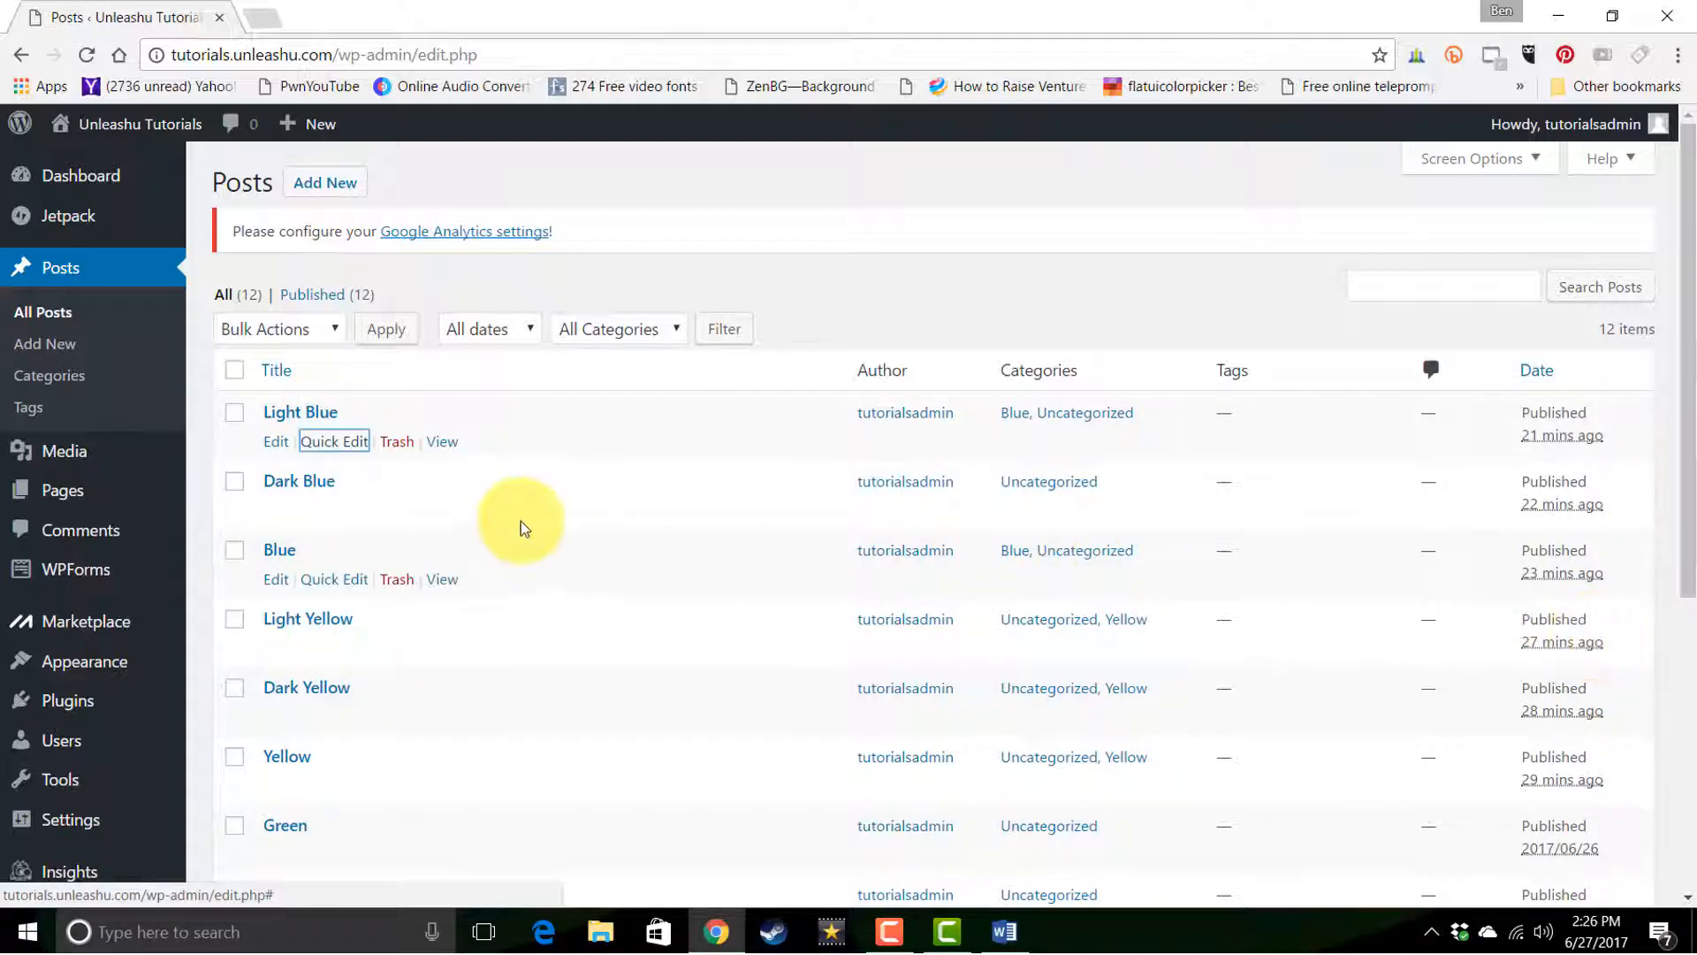
- Bulk edit the Light Blue, Dark Blue and Blue posts together to assign them all to the Blue category
click(232, 553)
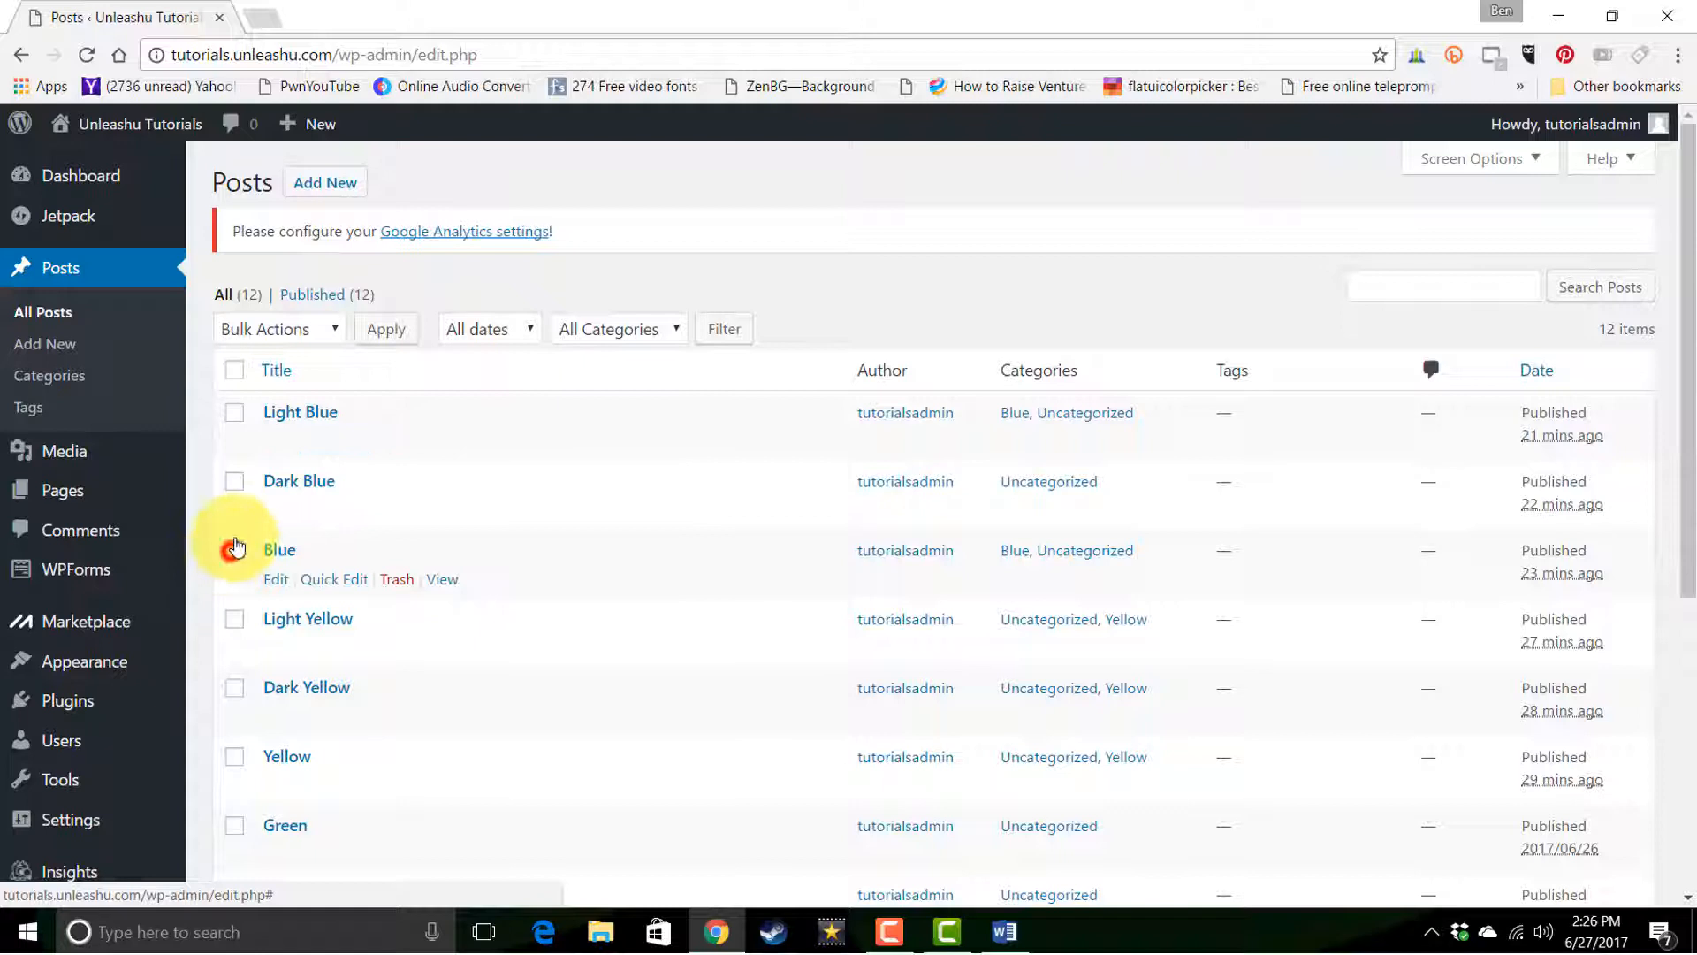
click(234, 481)
click(235, 412)
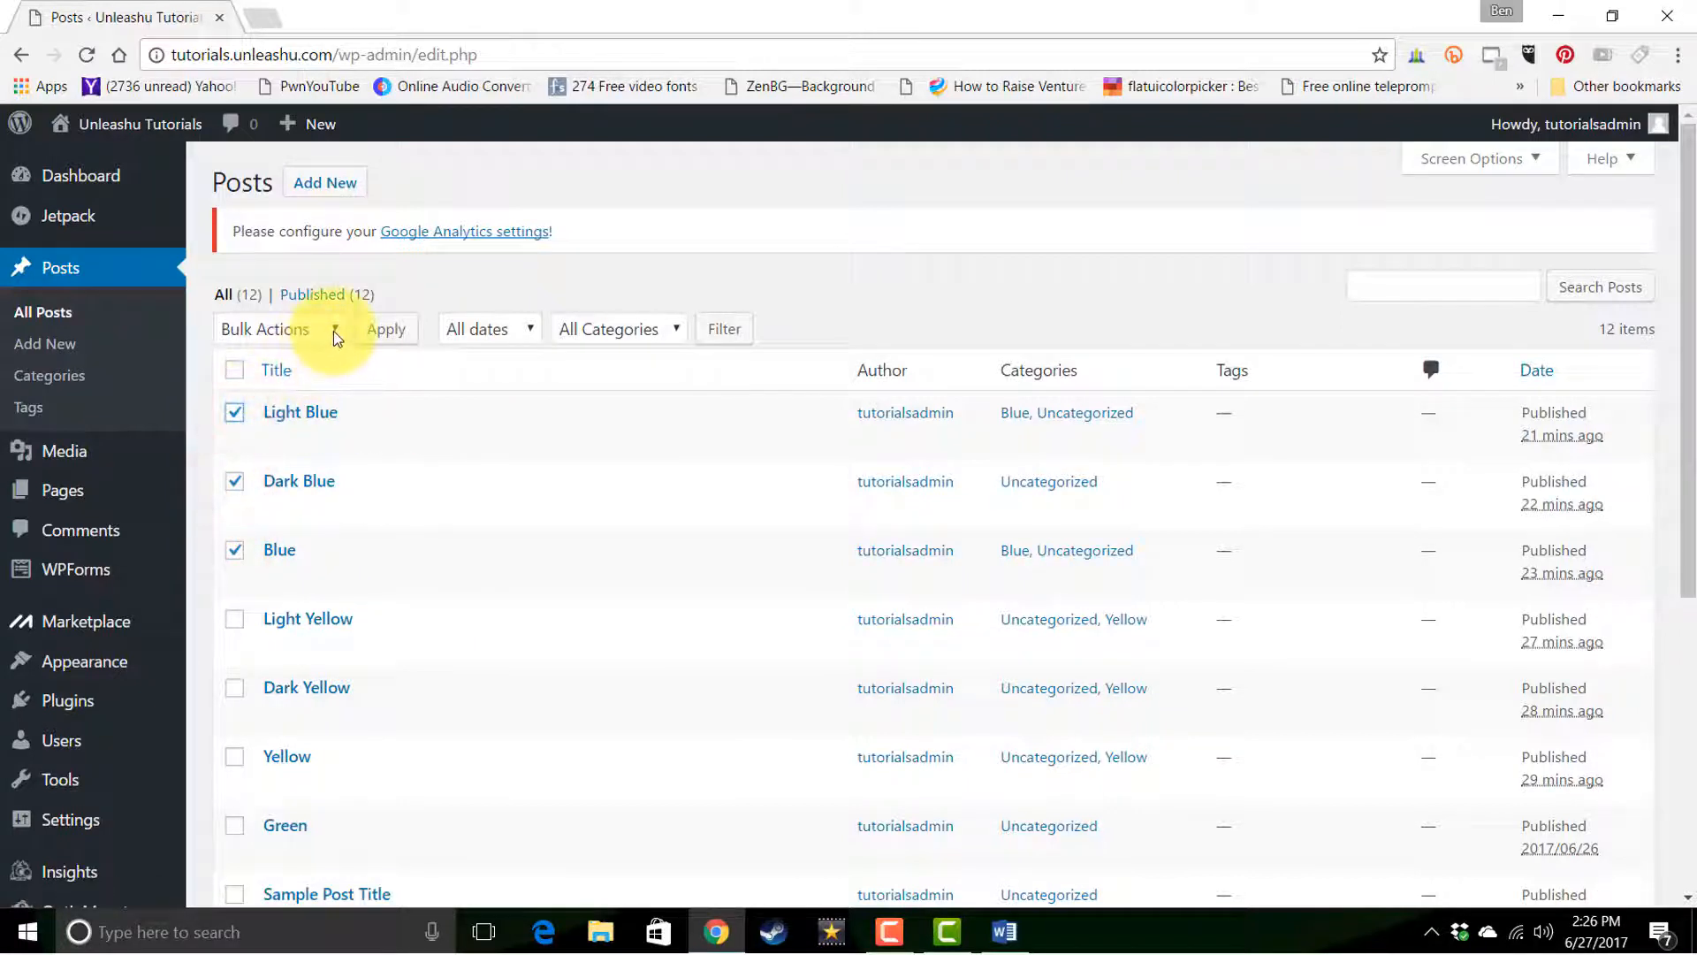
click(328, 329)
click(296, 380)
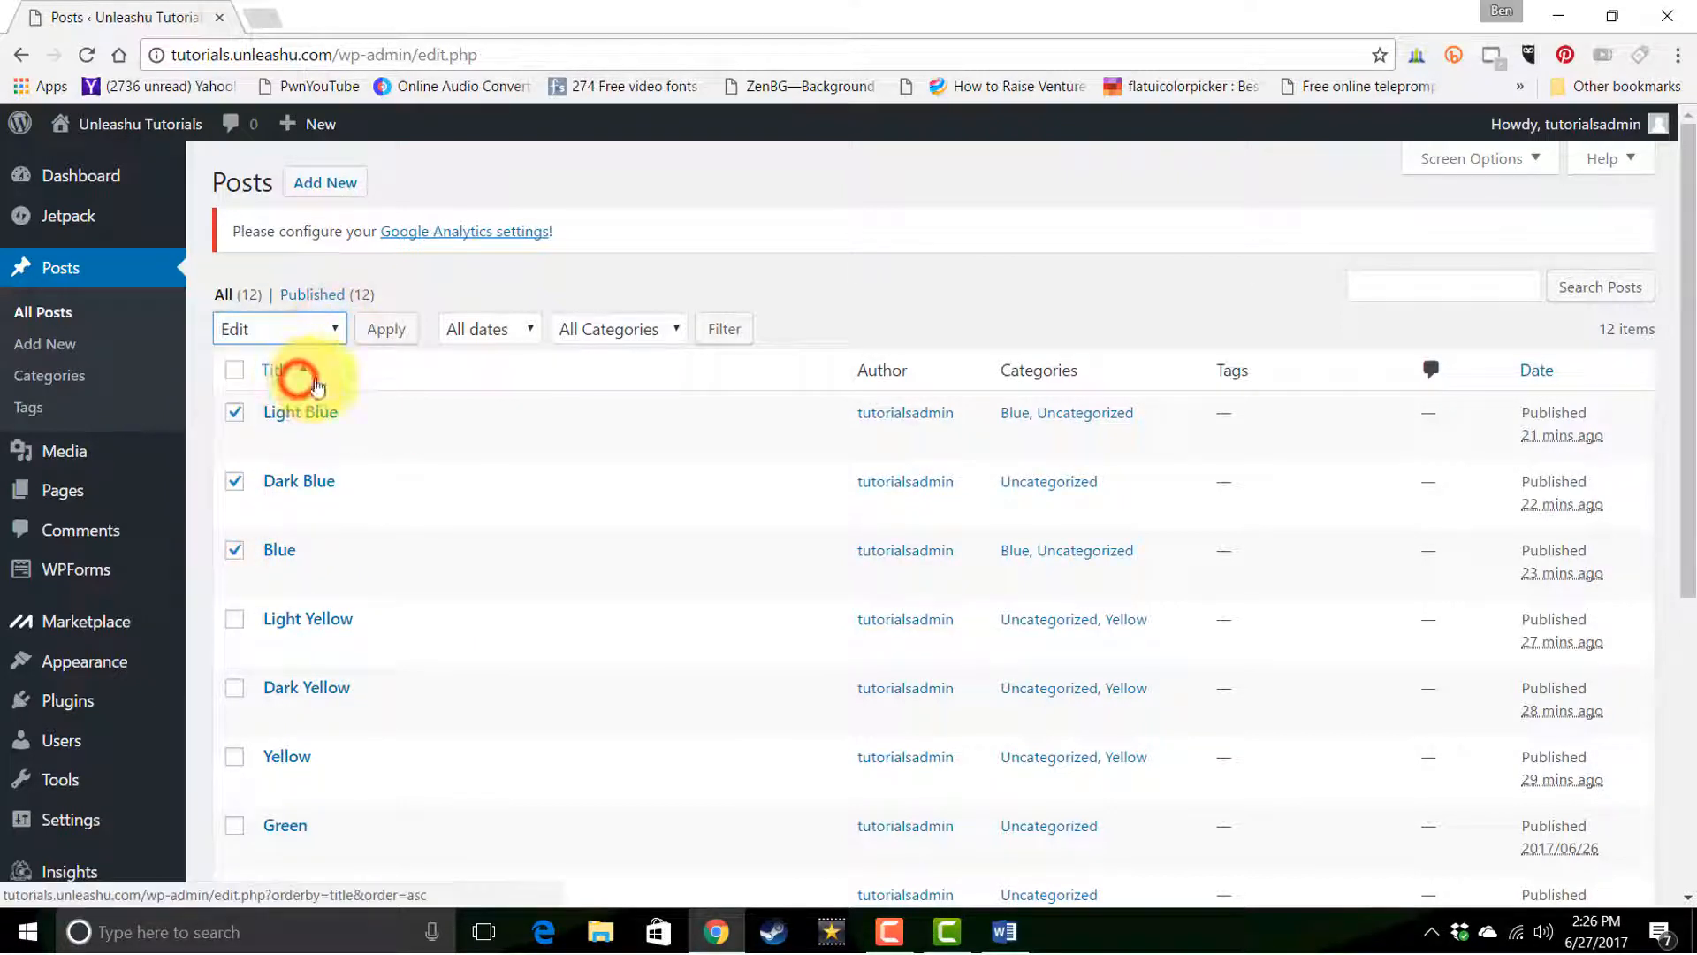
click(376, 334)
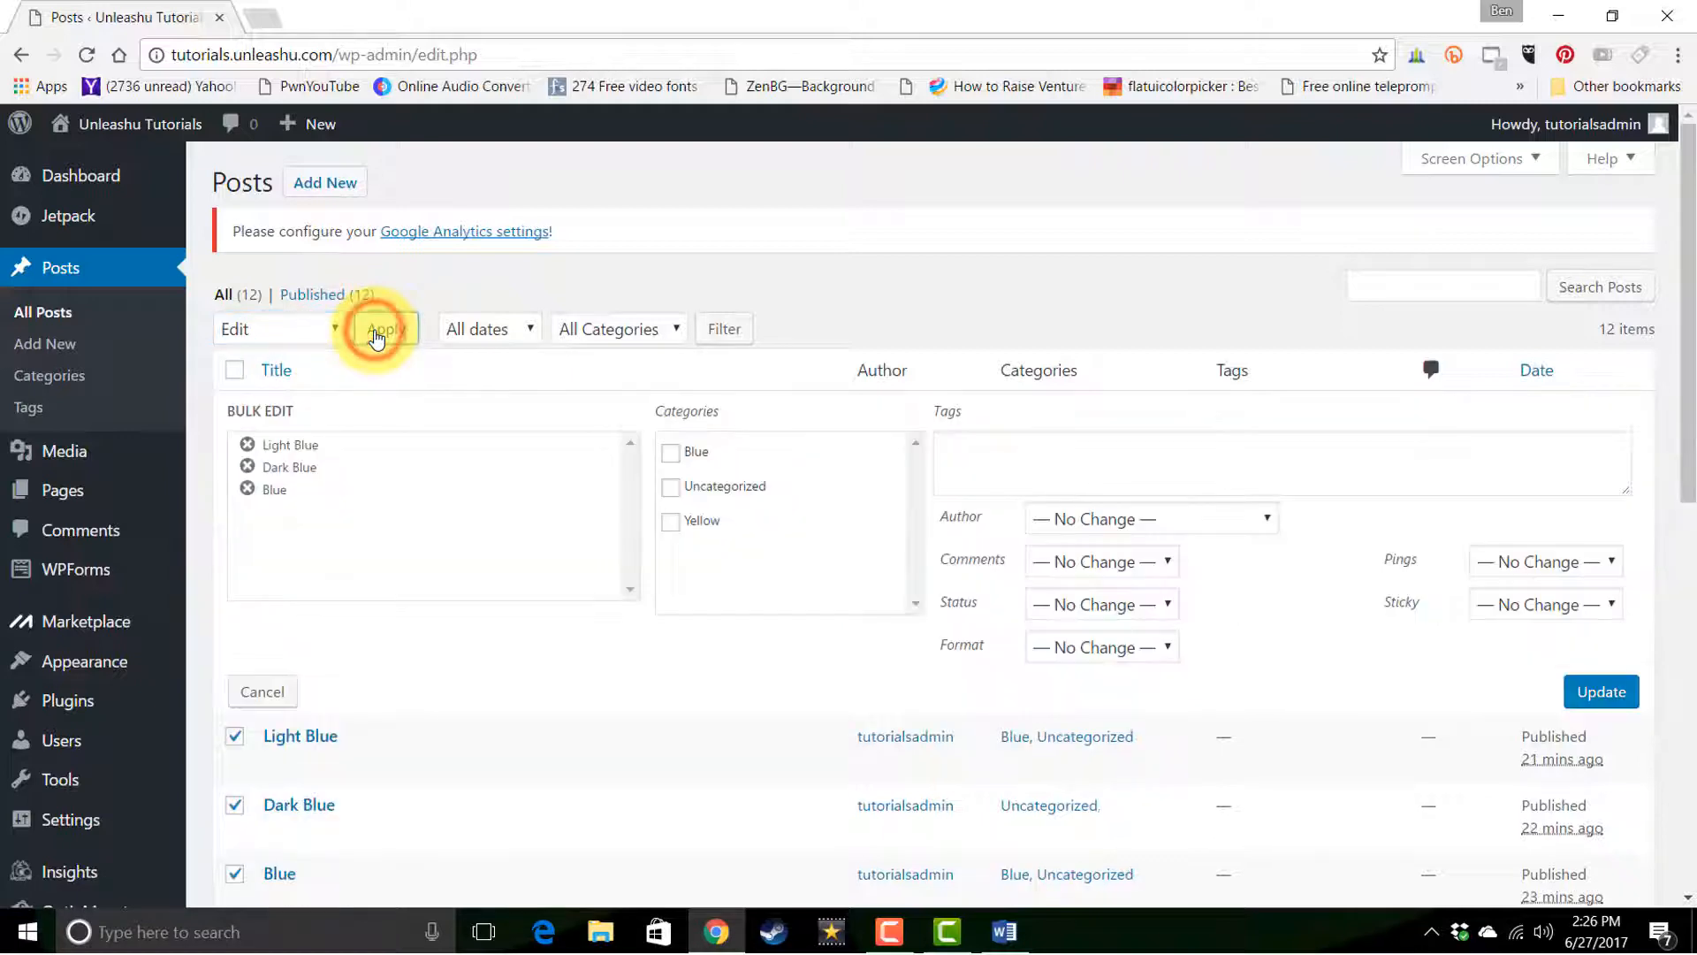
click(673, 452)
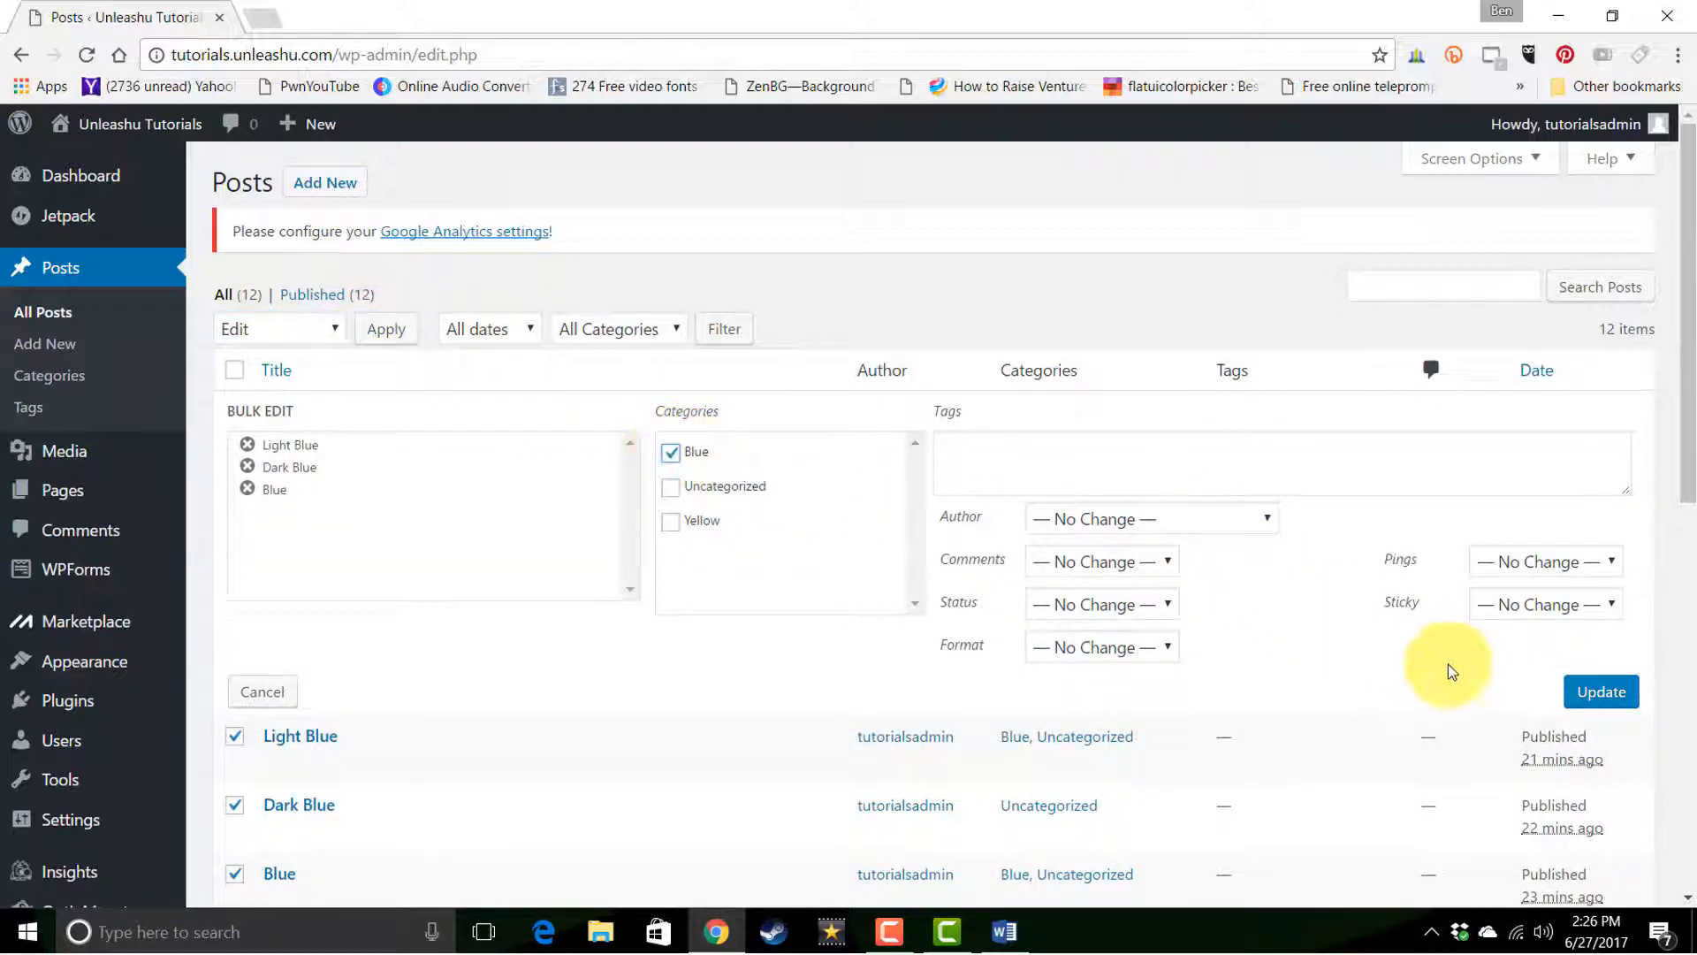
click(1605, 694)
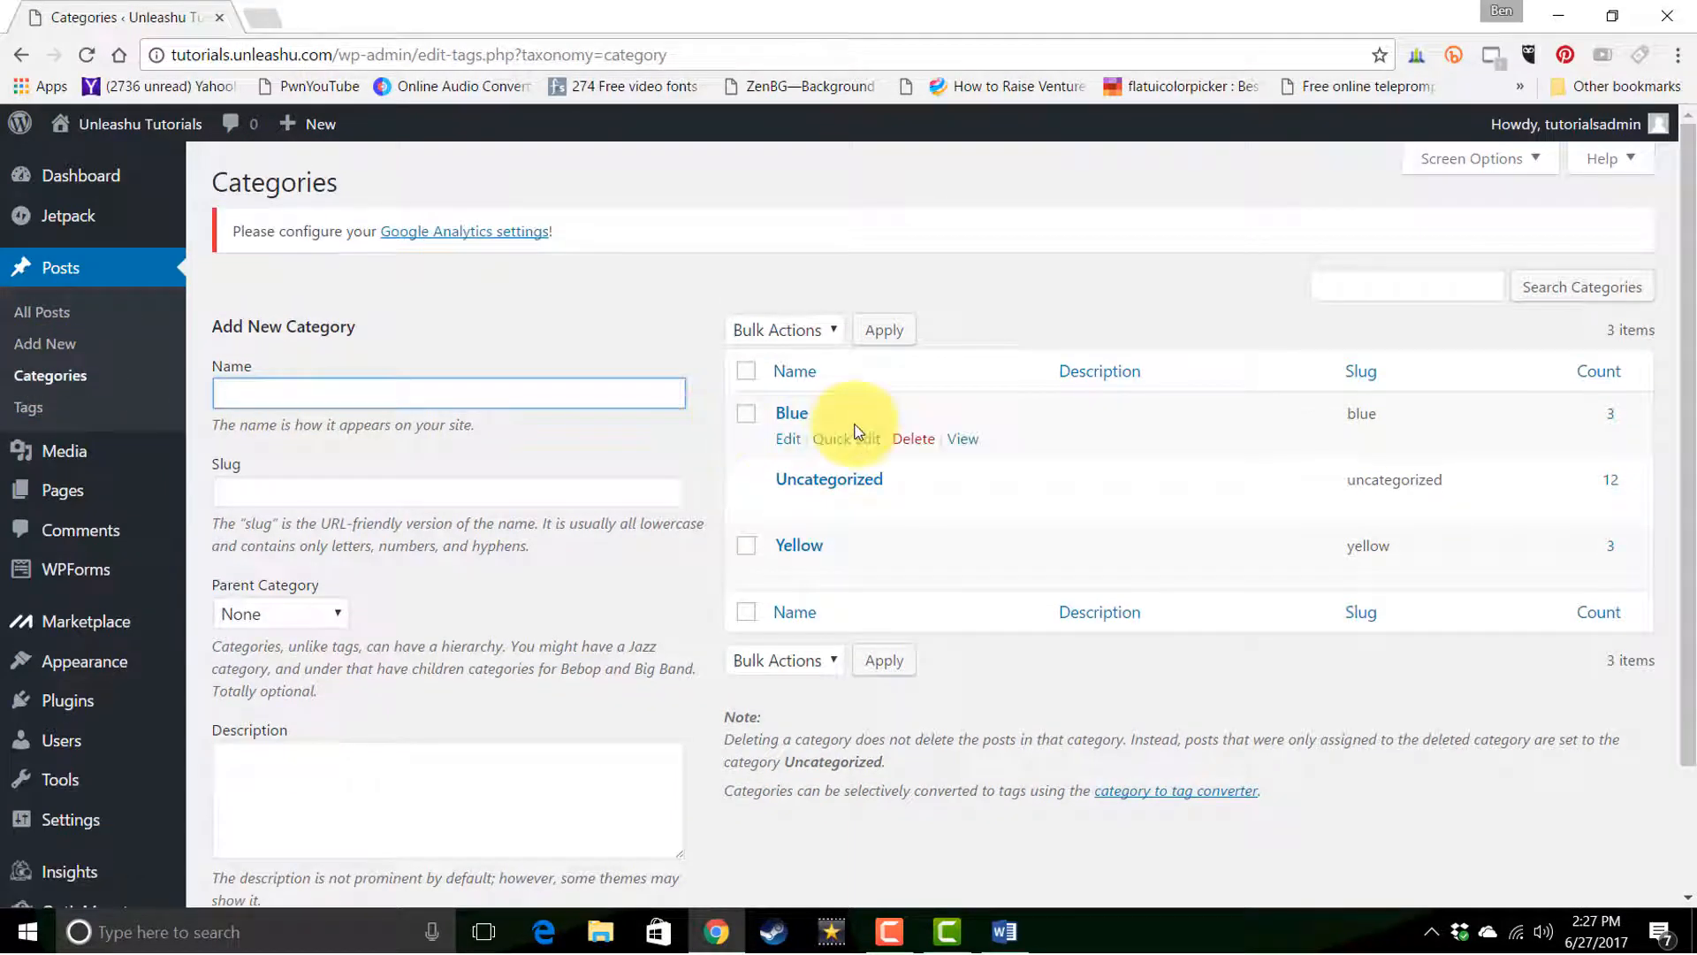
- View the Blue category's page on the site from the post categories and look through its posts
click(975, 444)
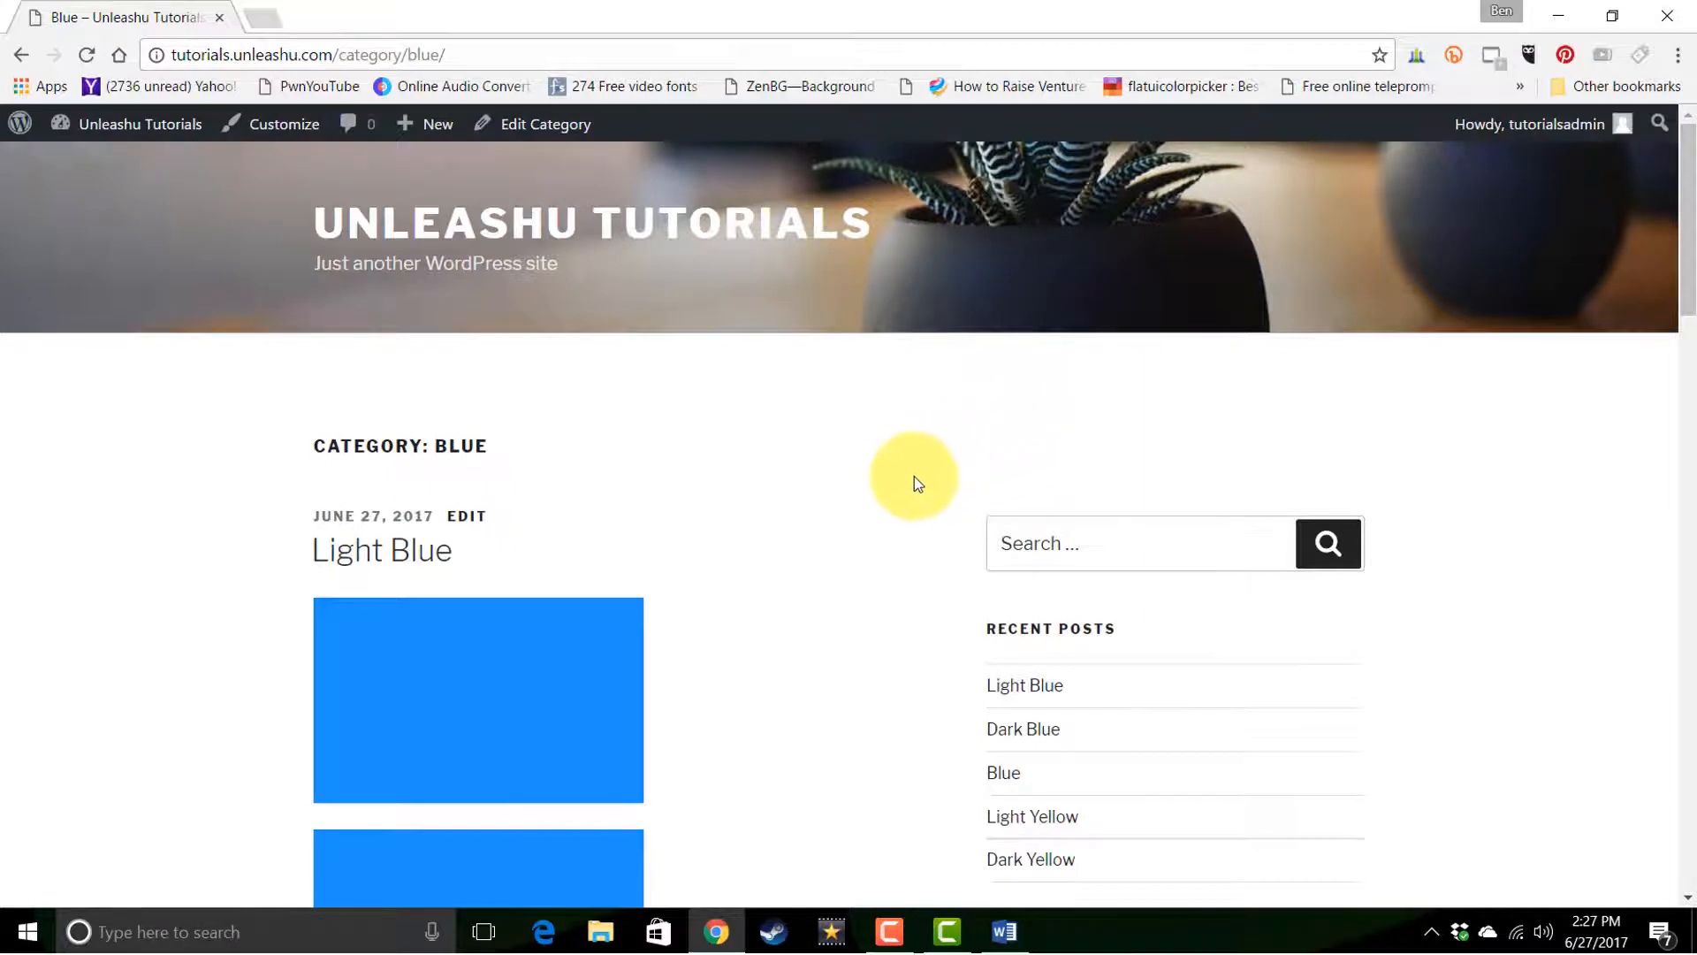
scroll(913, 482, down, 12)
scroll(913, 502, down, 8)
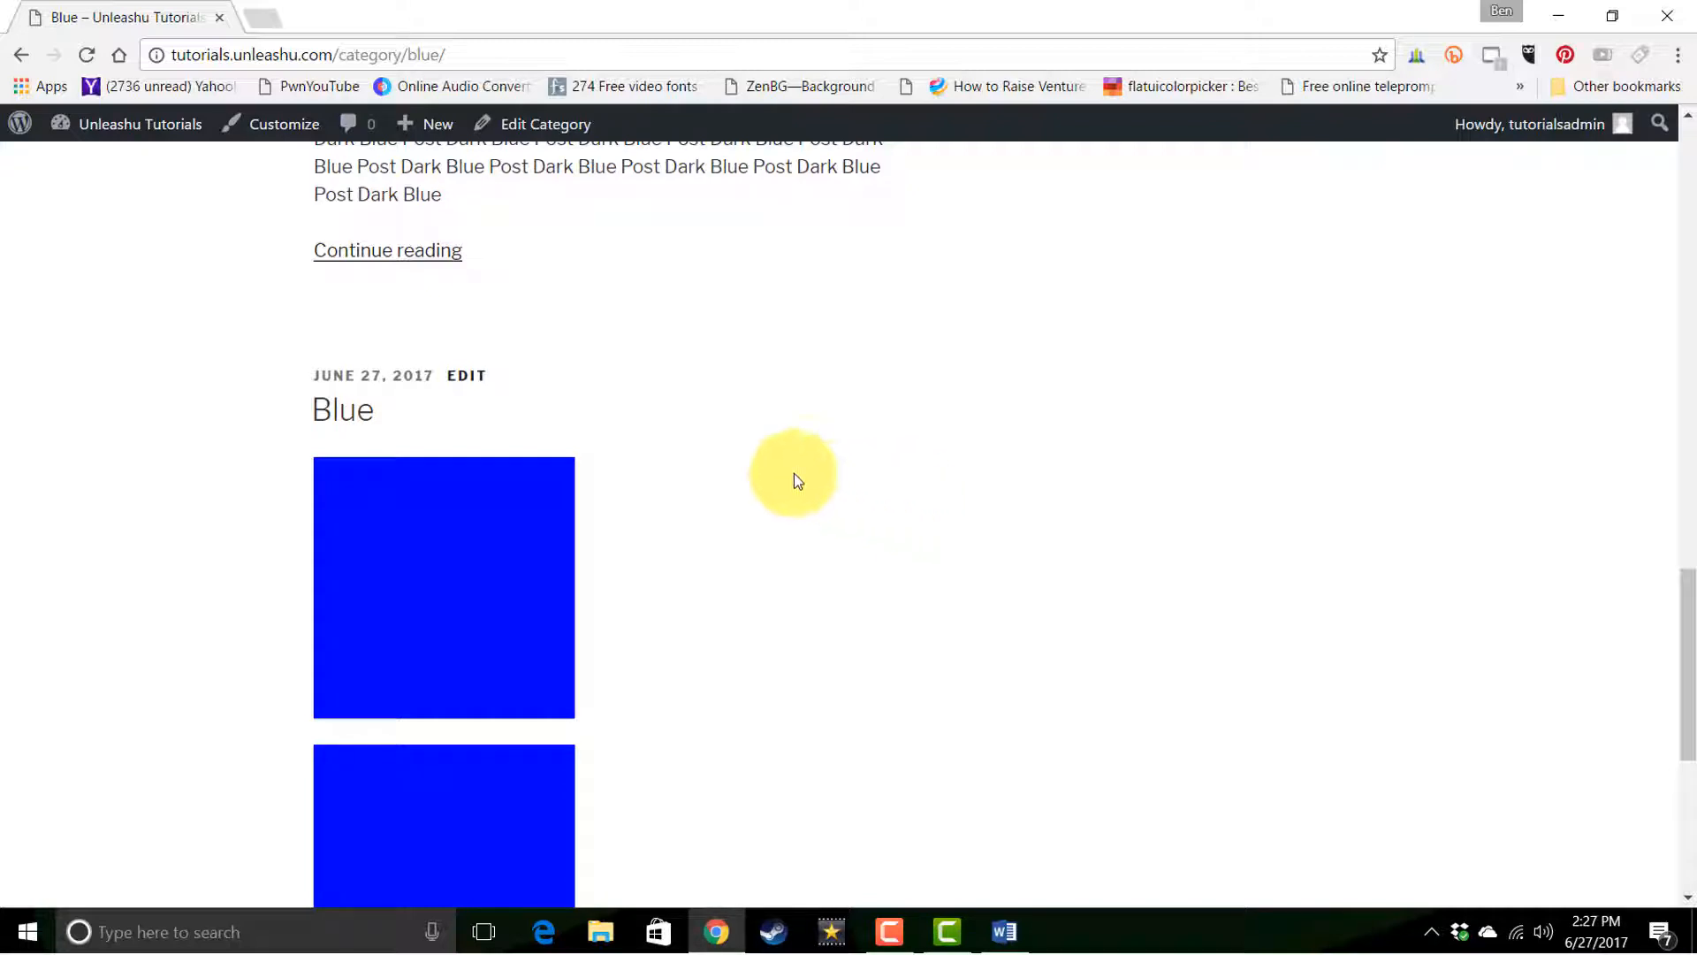
- Return to the list of all posts in the dashboard and add the Green post to both the Yellow and Blue categories with Quick Edit
mouse_move(124, 123)
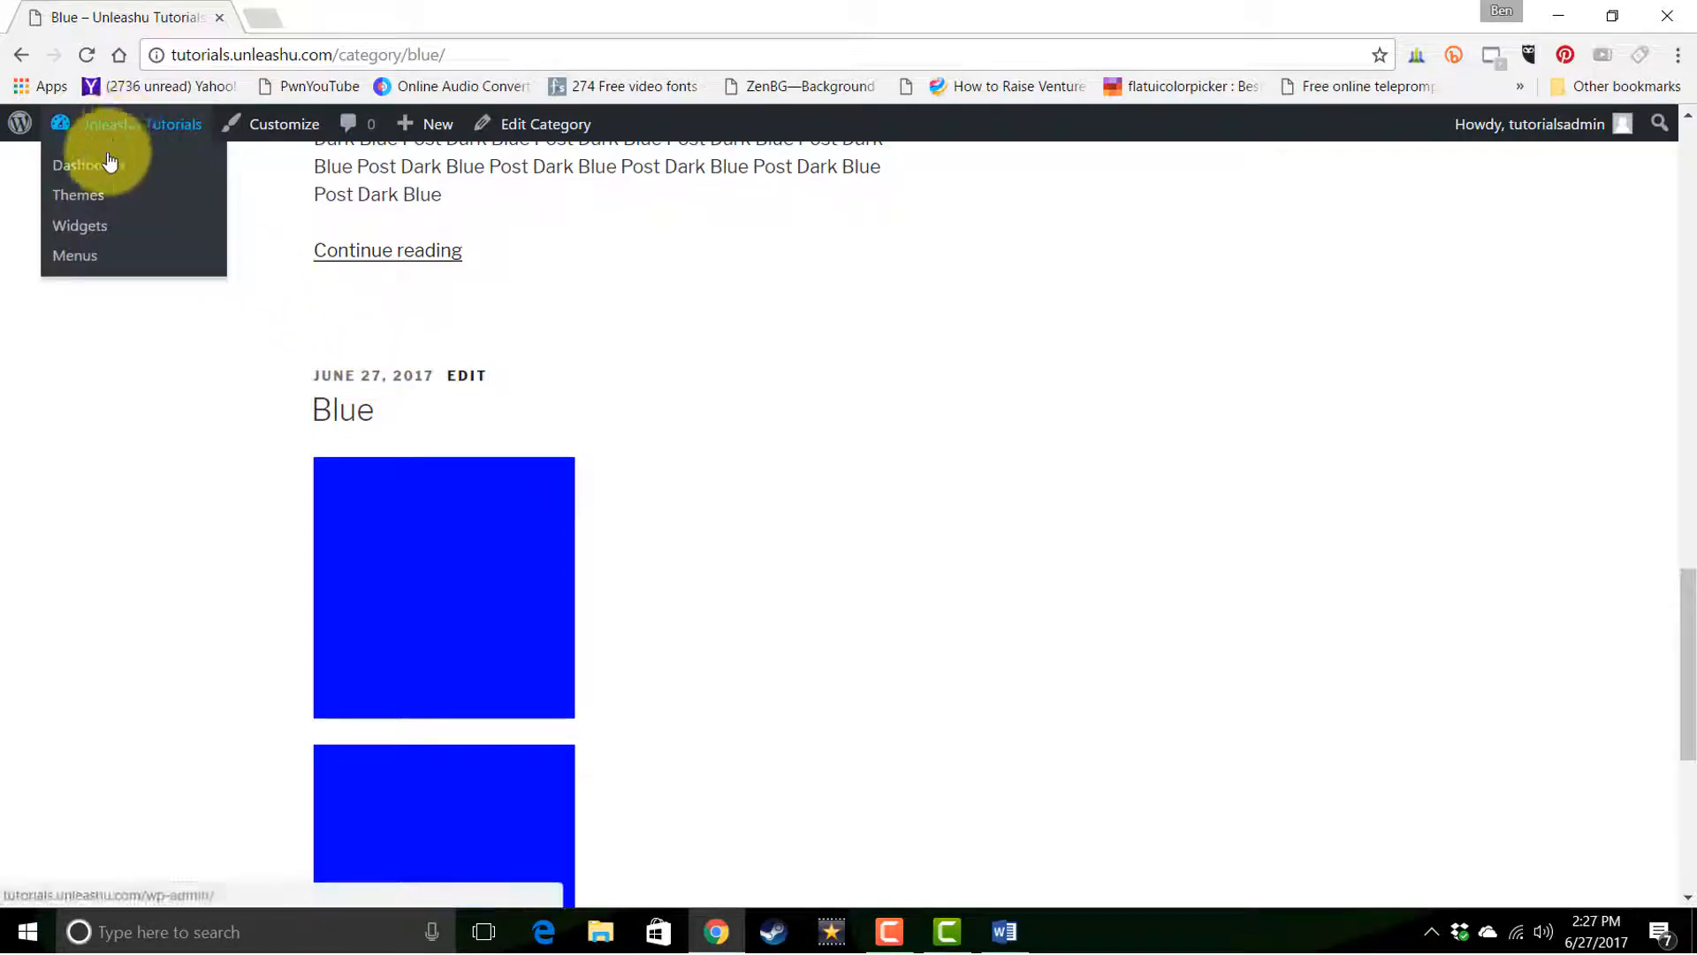
click(102, 165)
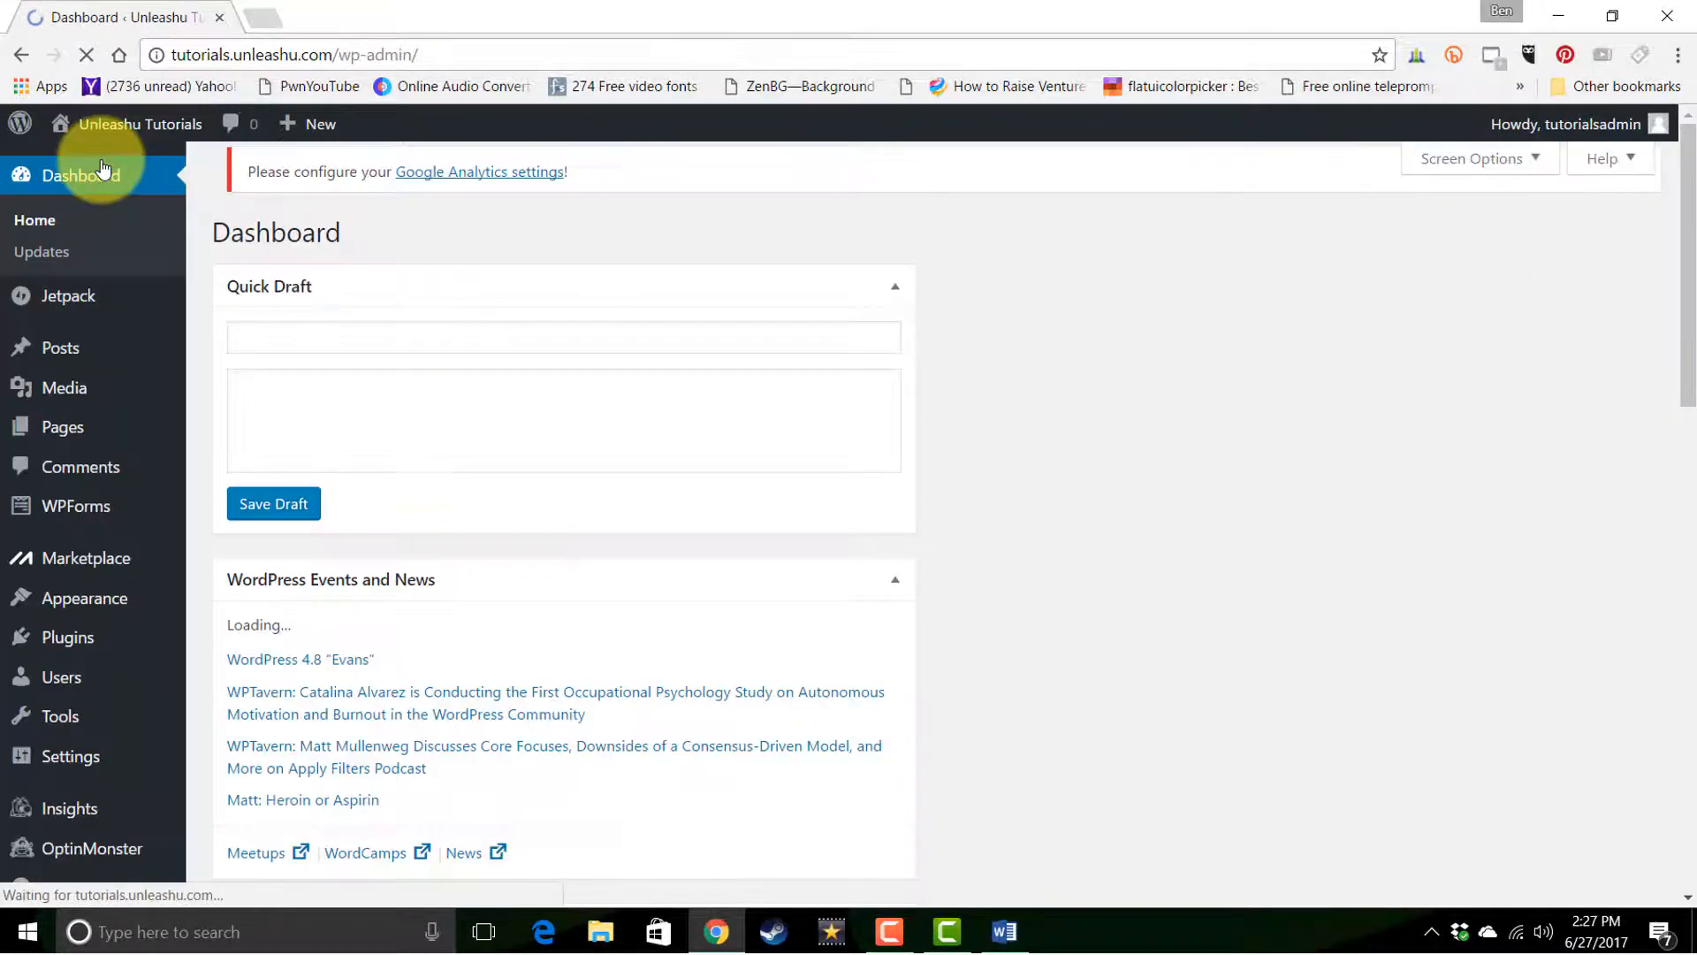
mouse_move(64, 352)
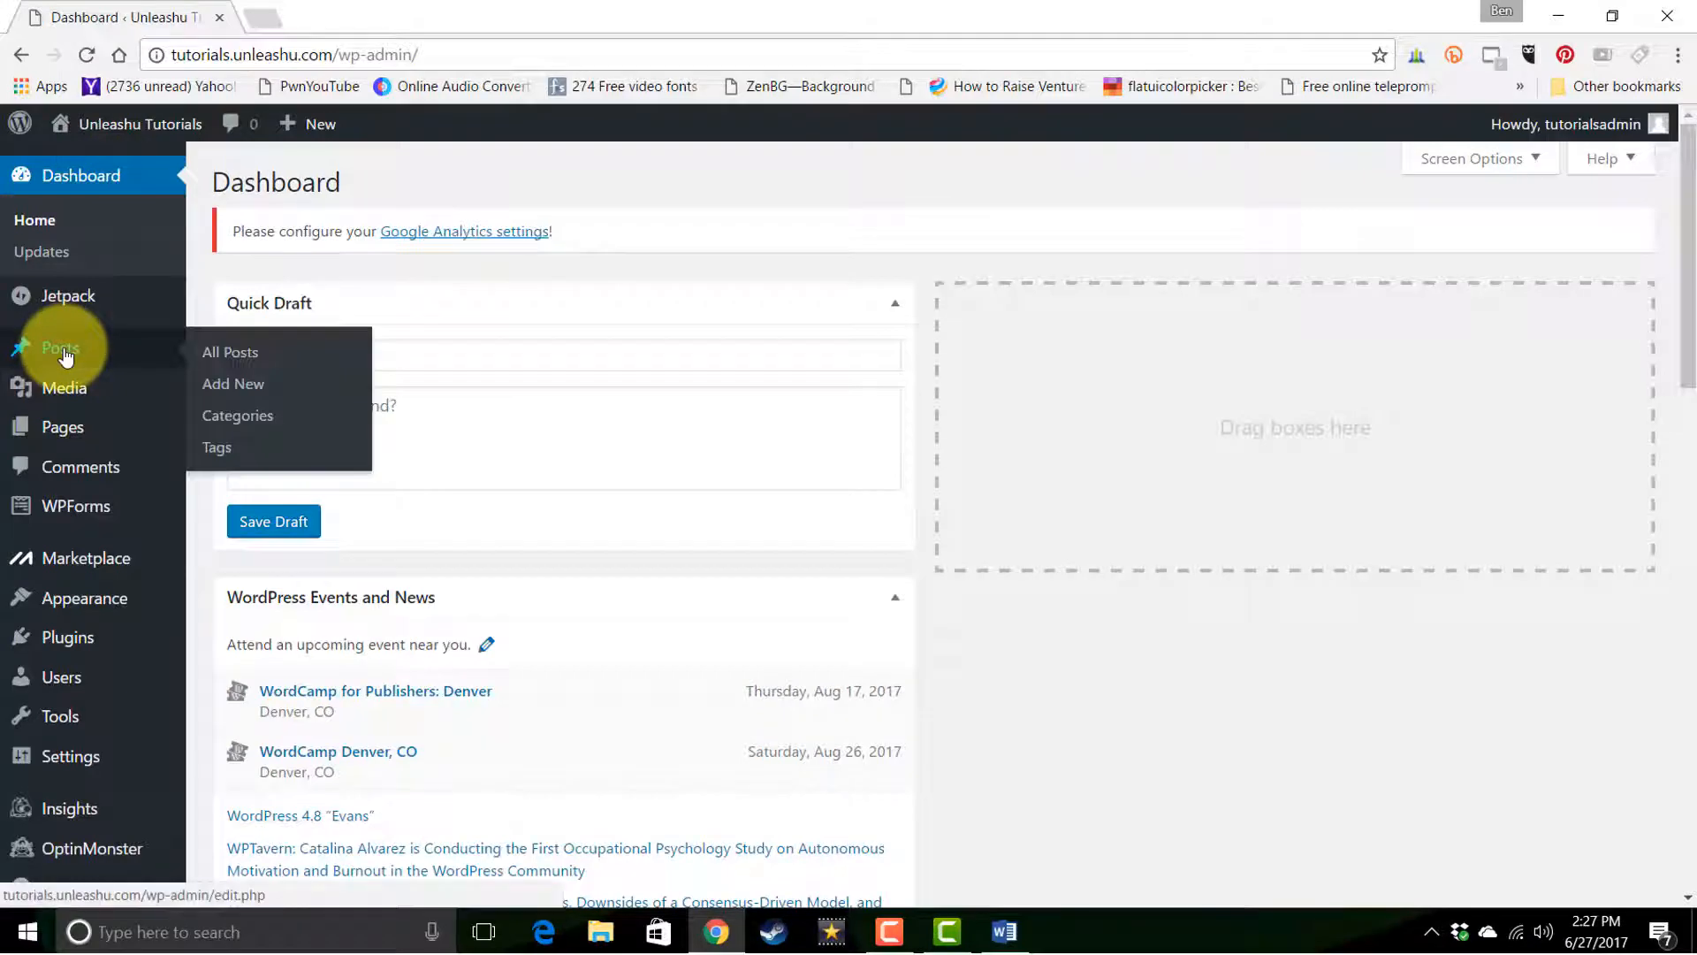
click(227, 353)
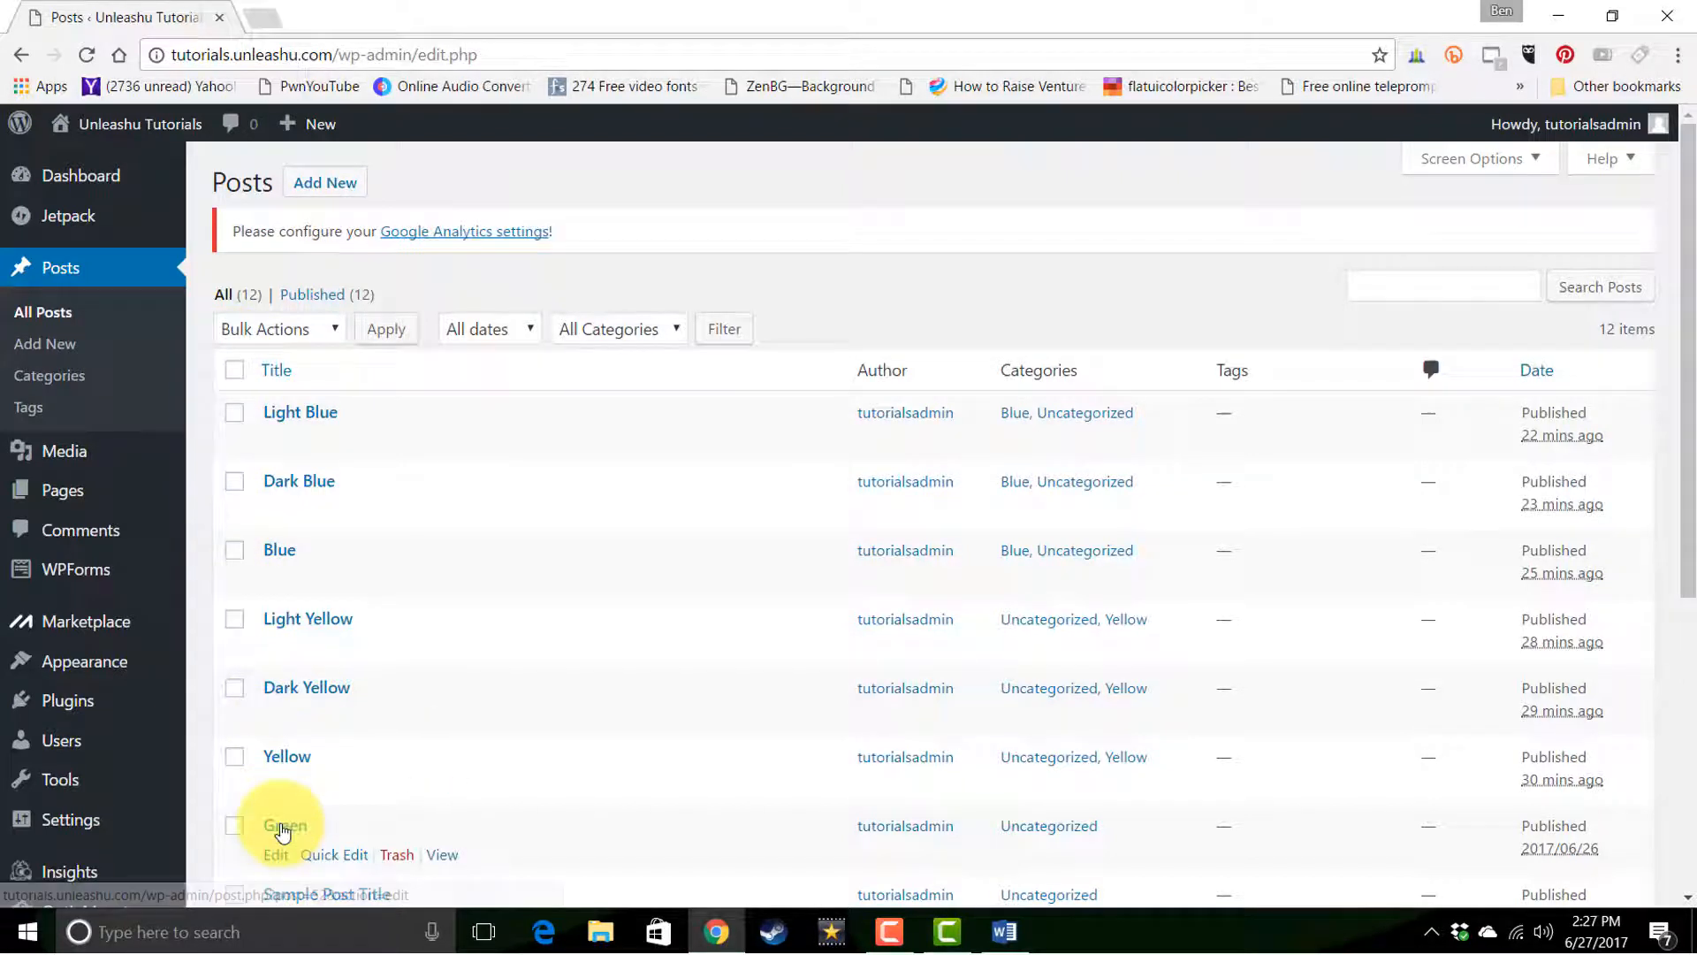
click(334, 855)
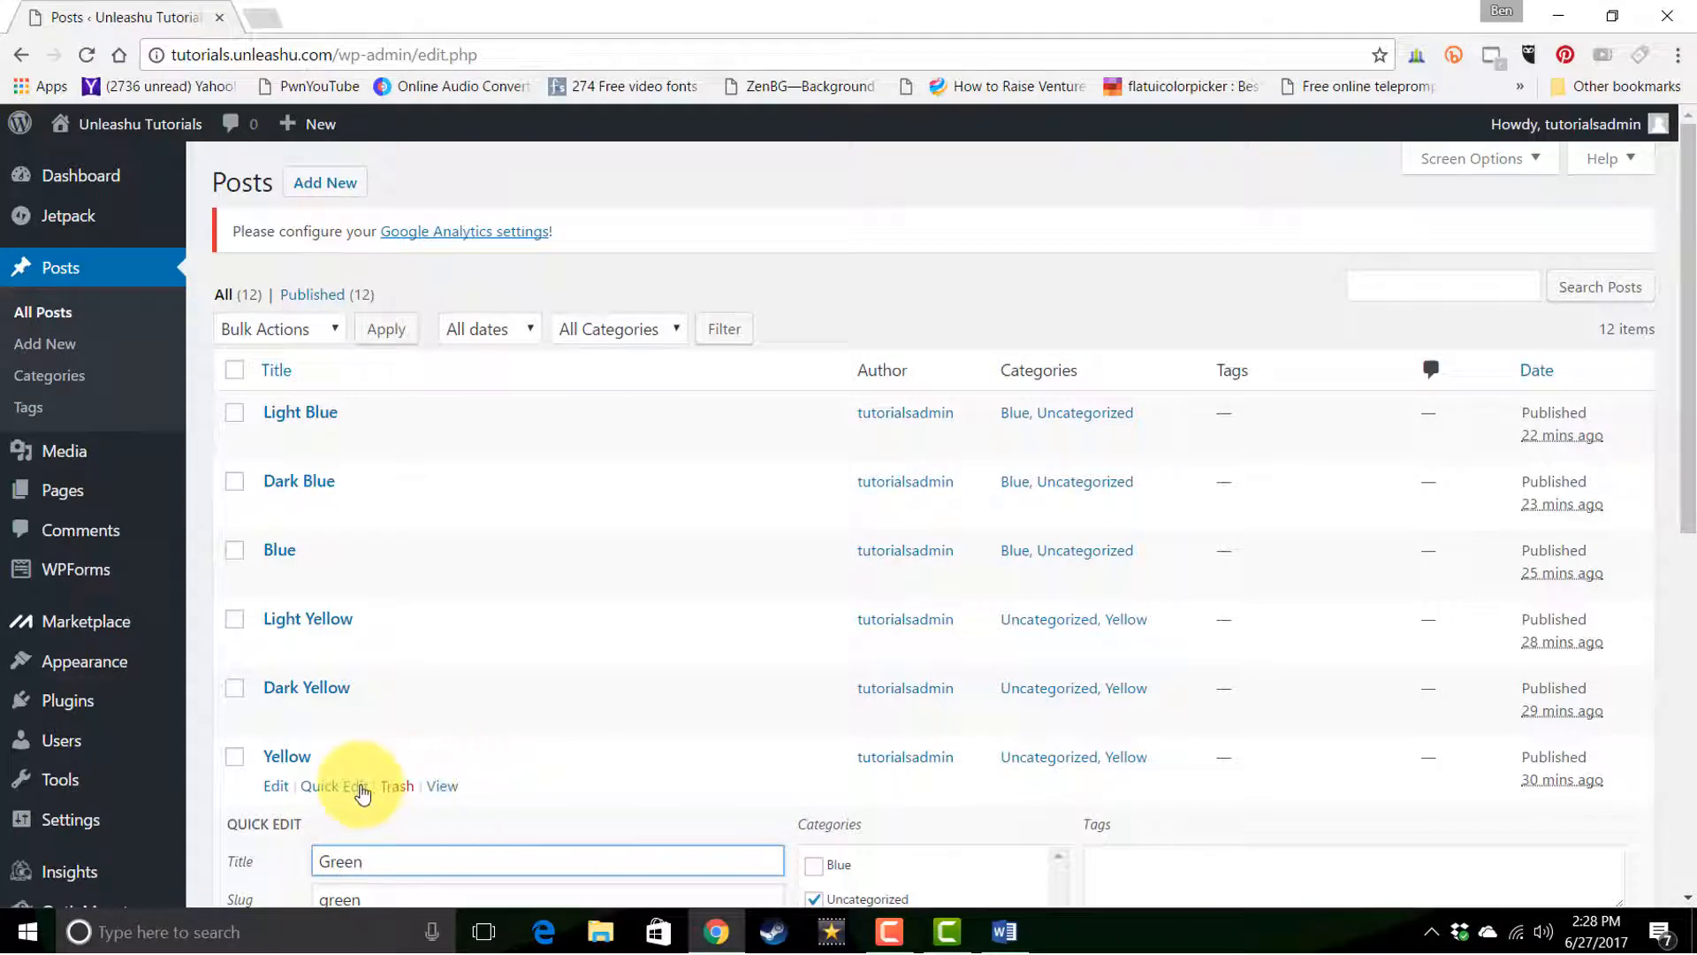
scroll(314, 774, down, 3)
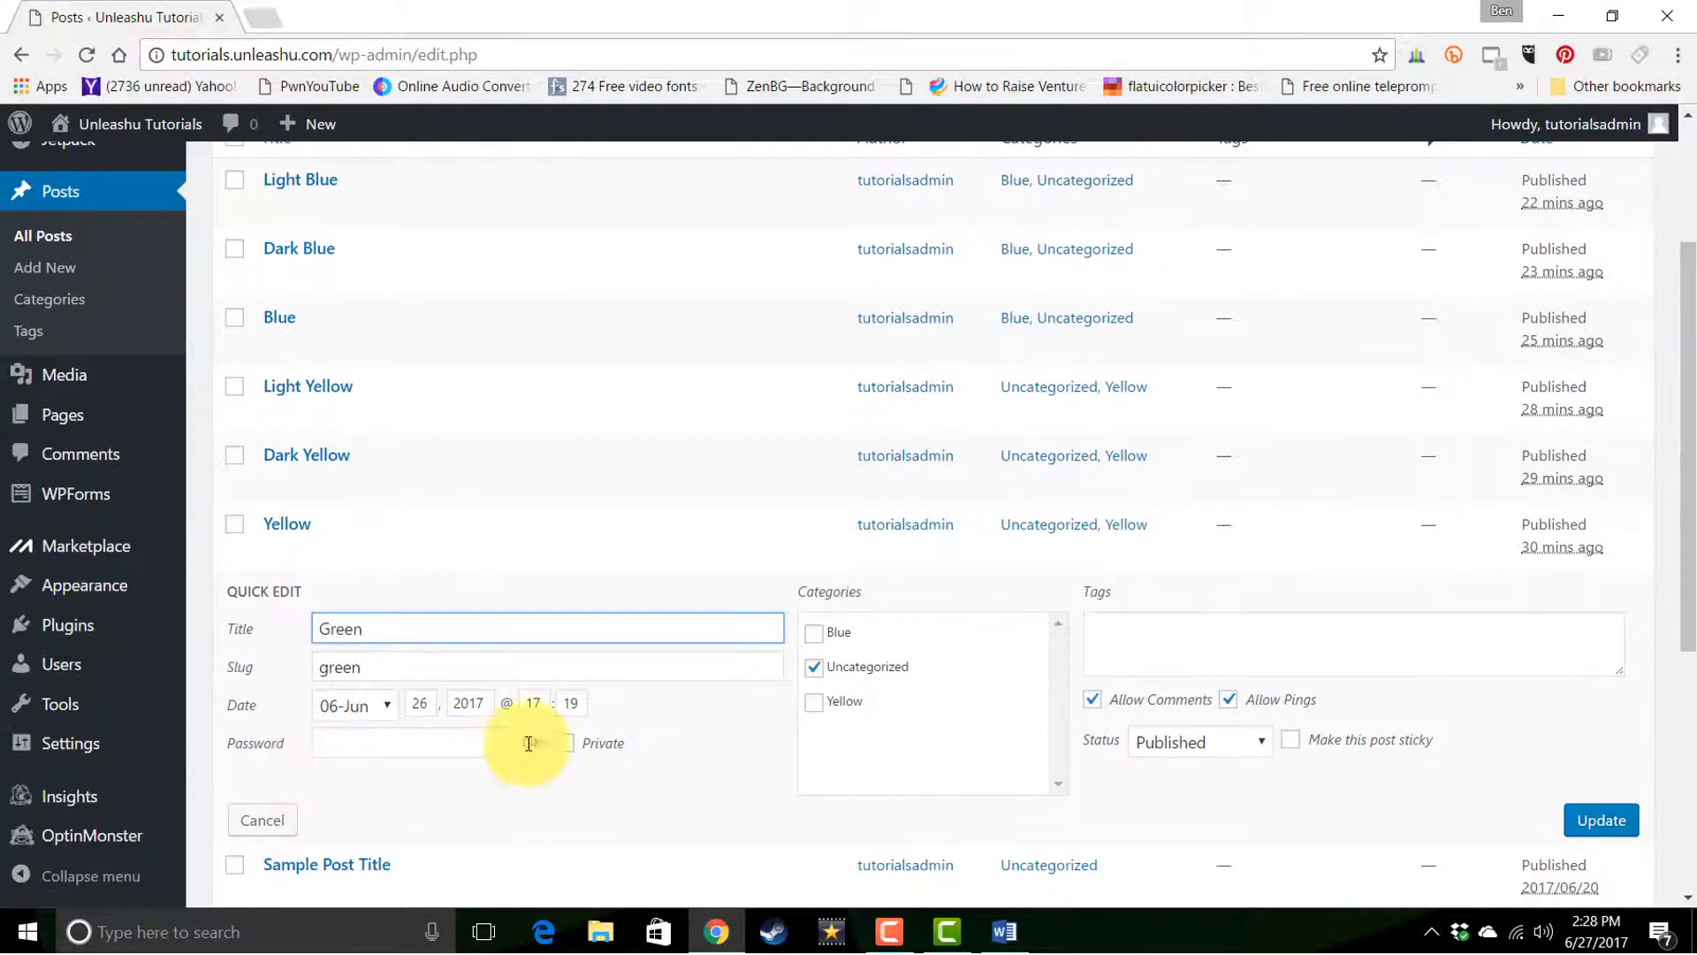
click(814, 701)
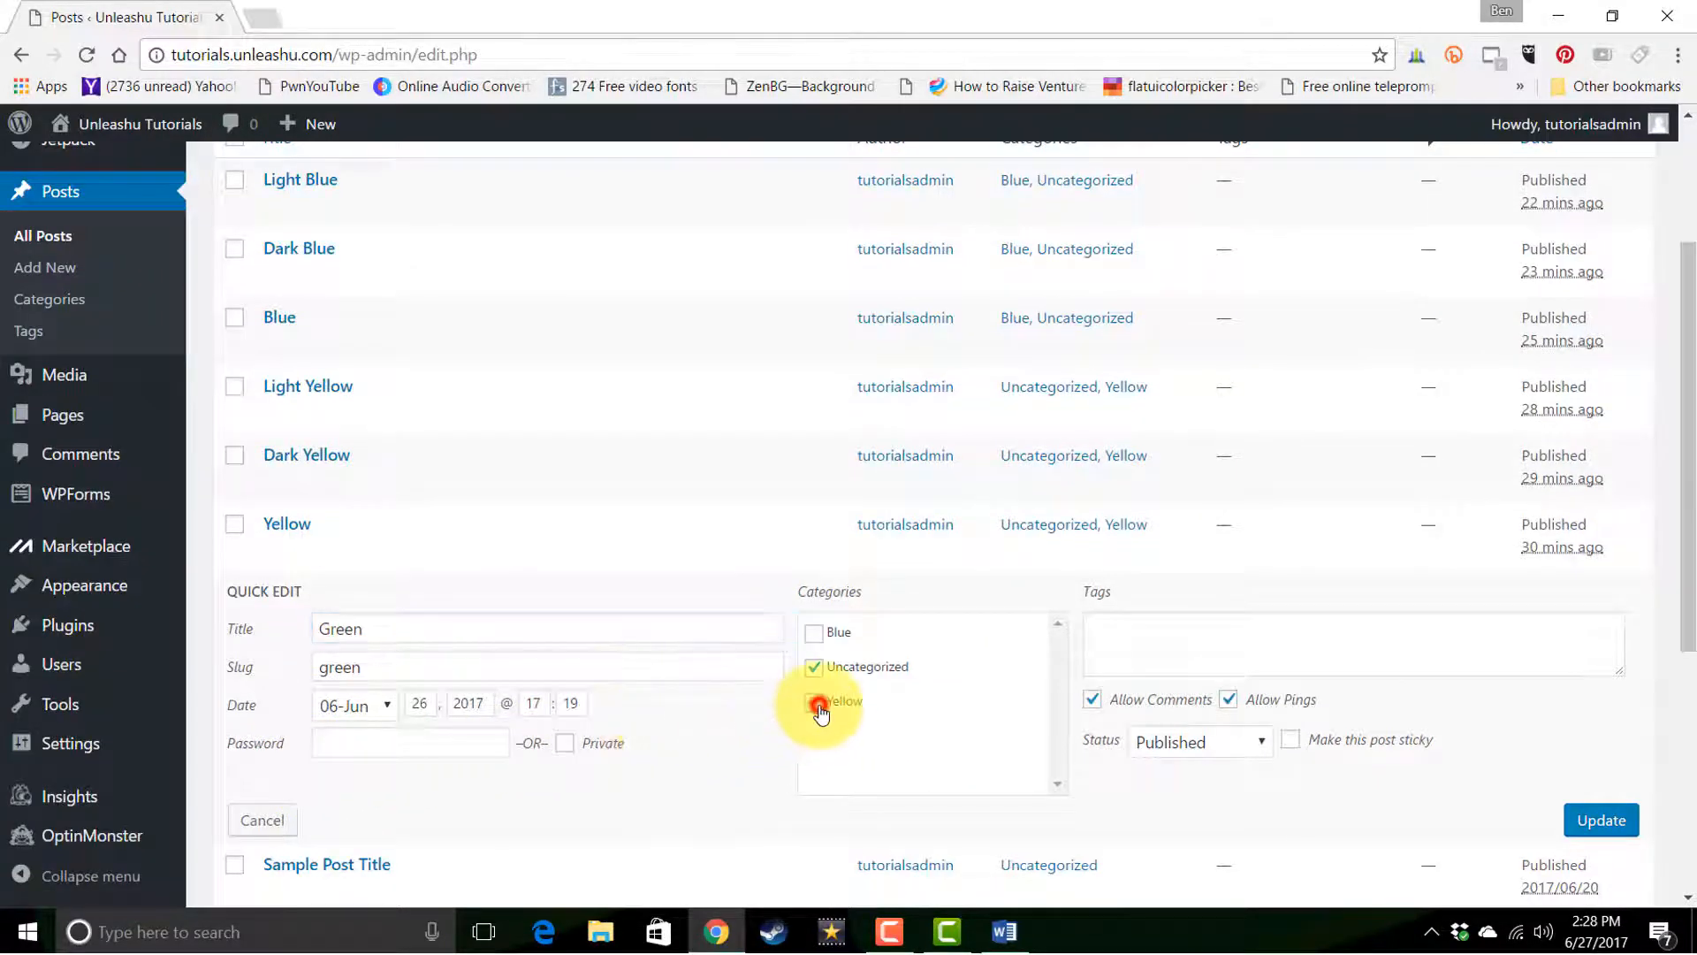
click(813, 632)
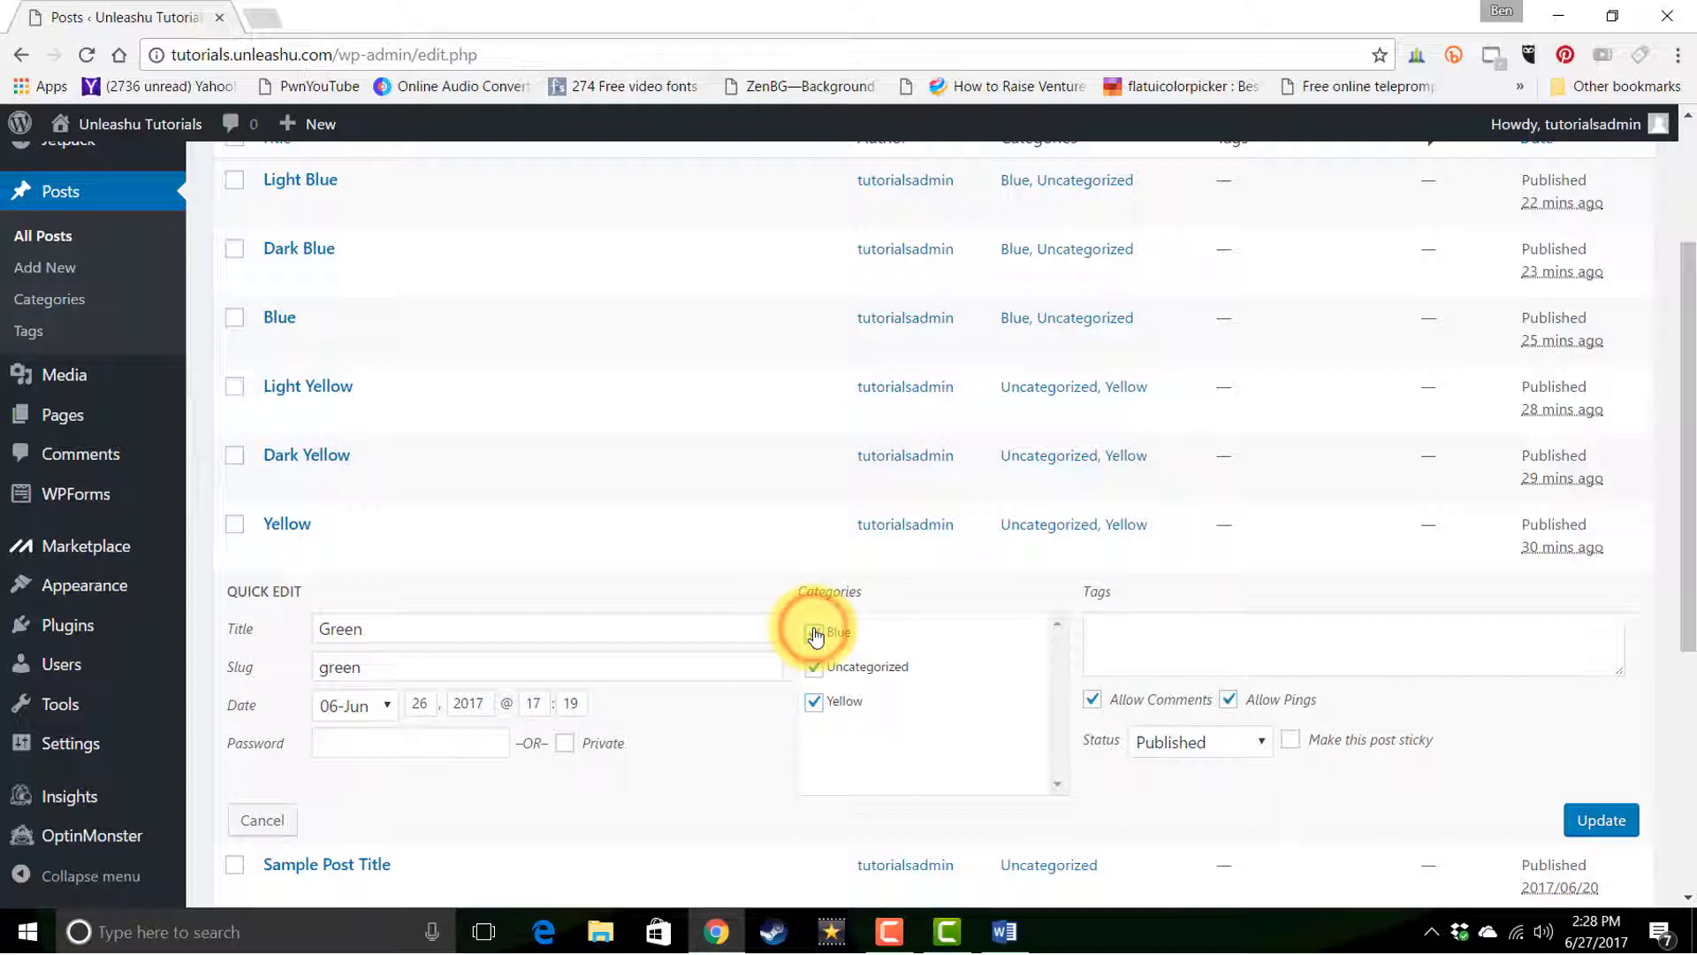
click(1587, 822)
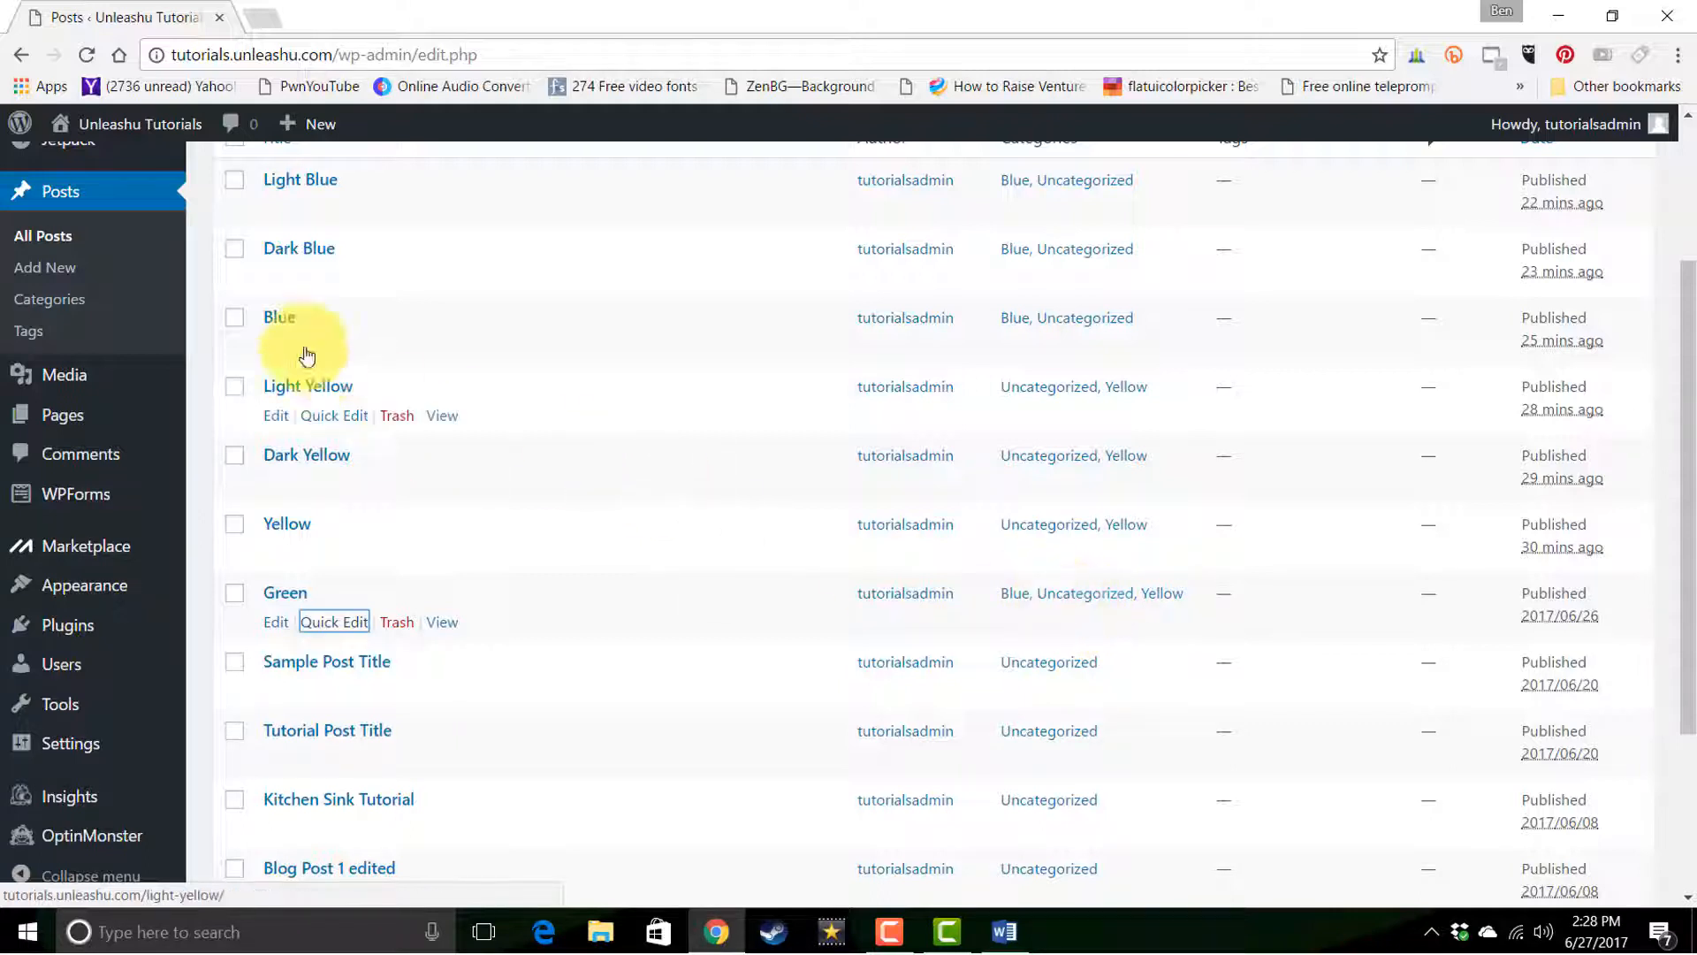
- Go to the post categories and open the Blue and Yellow category pages in separate new browser tabs
click(49, 305)
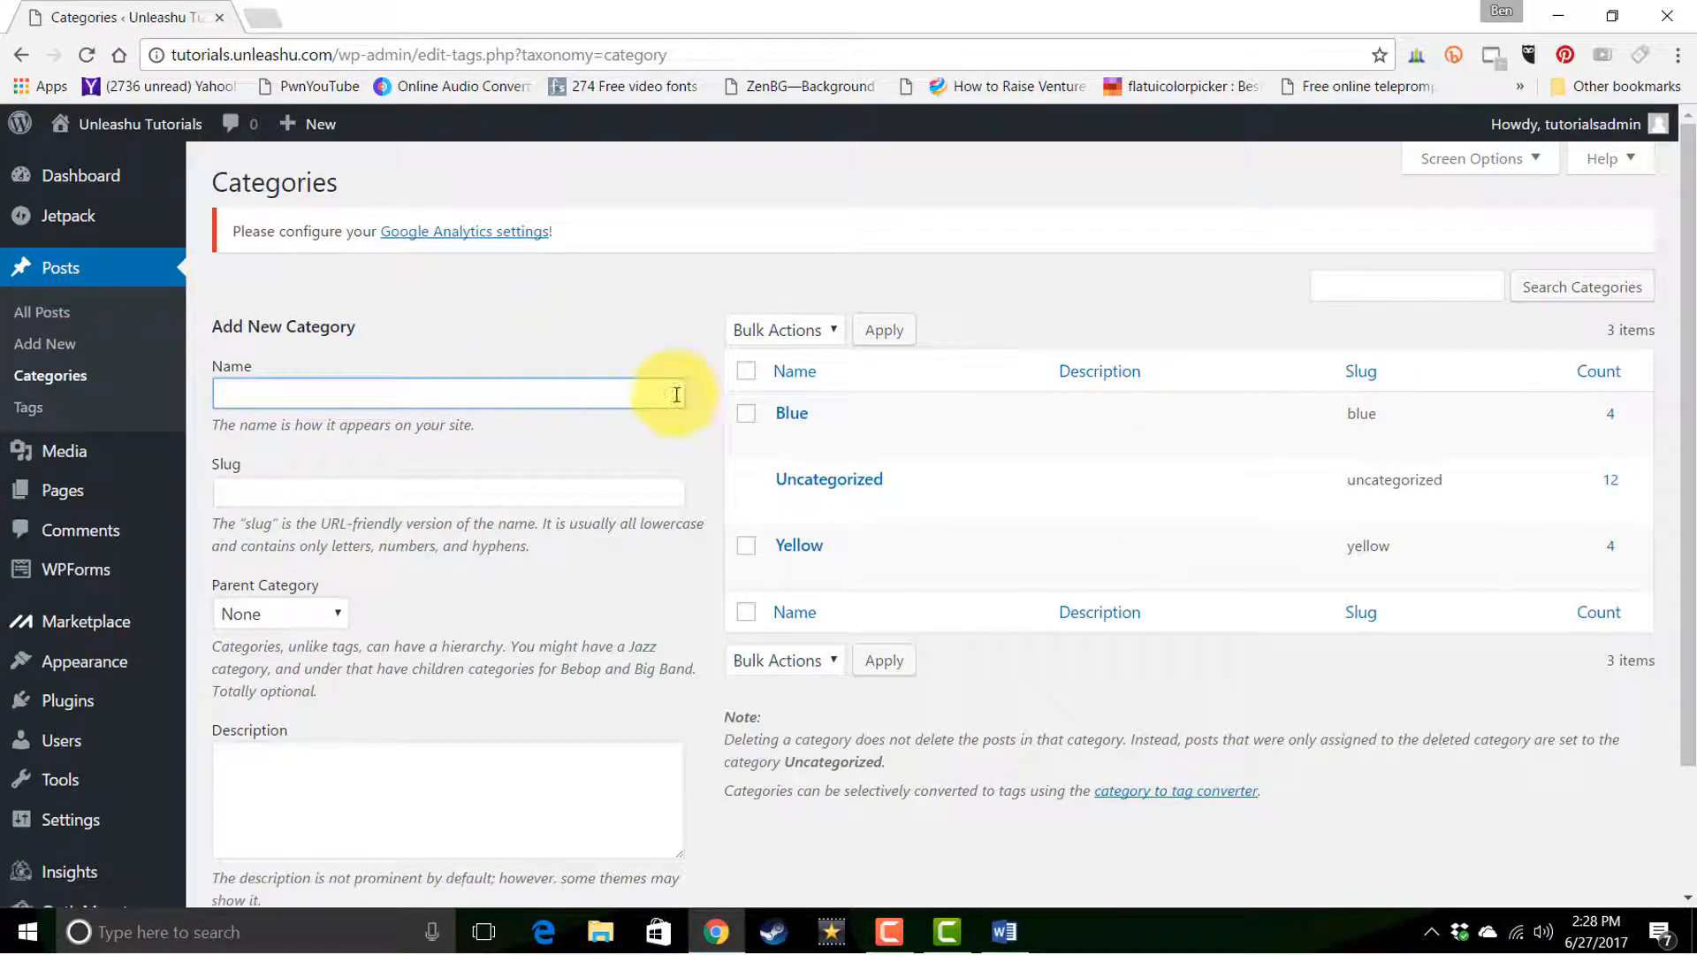
mouse_move(805, 417)
right_click(973, 453)
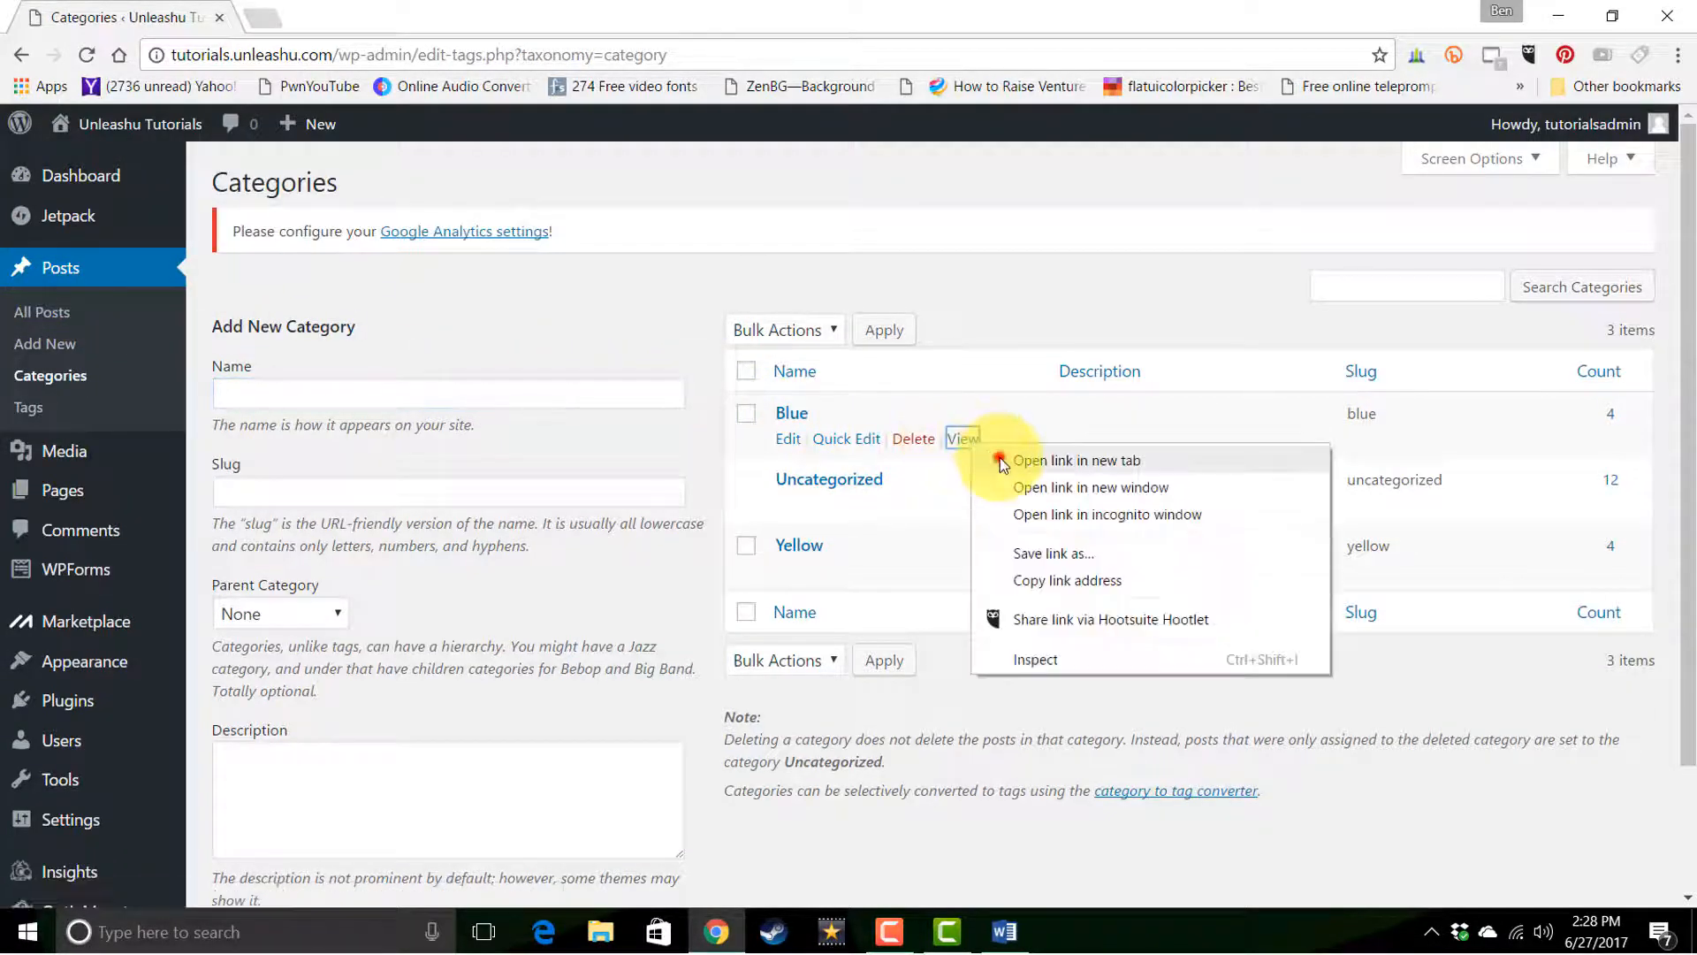
click(1000, 458)
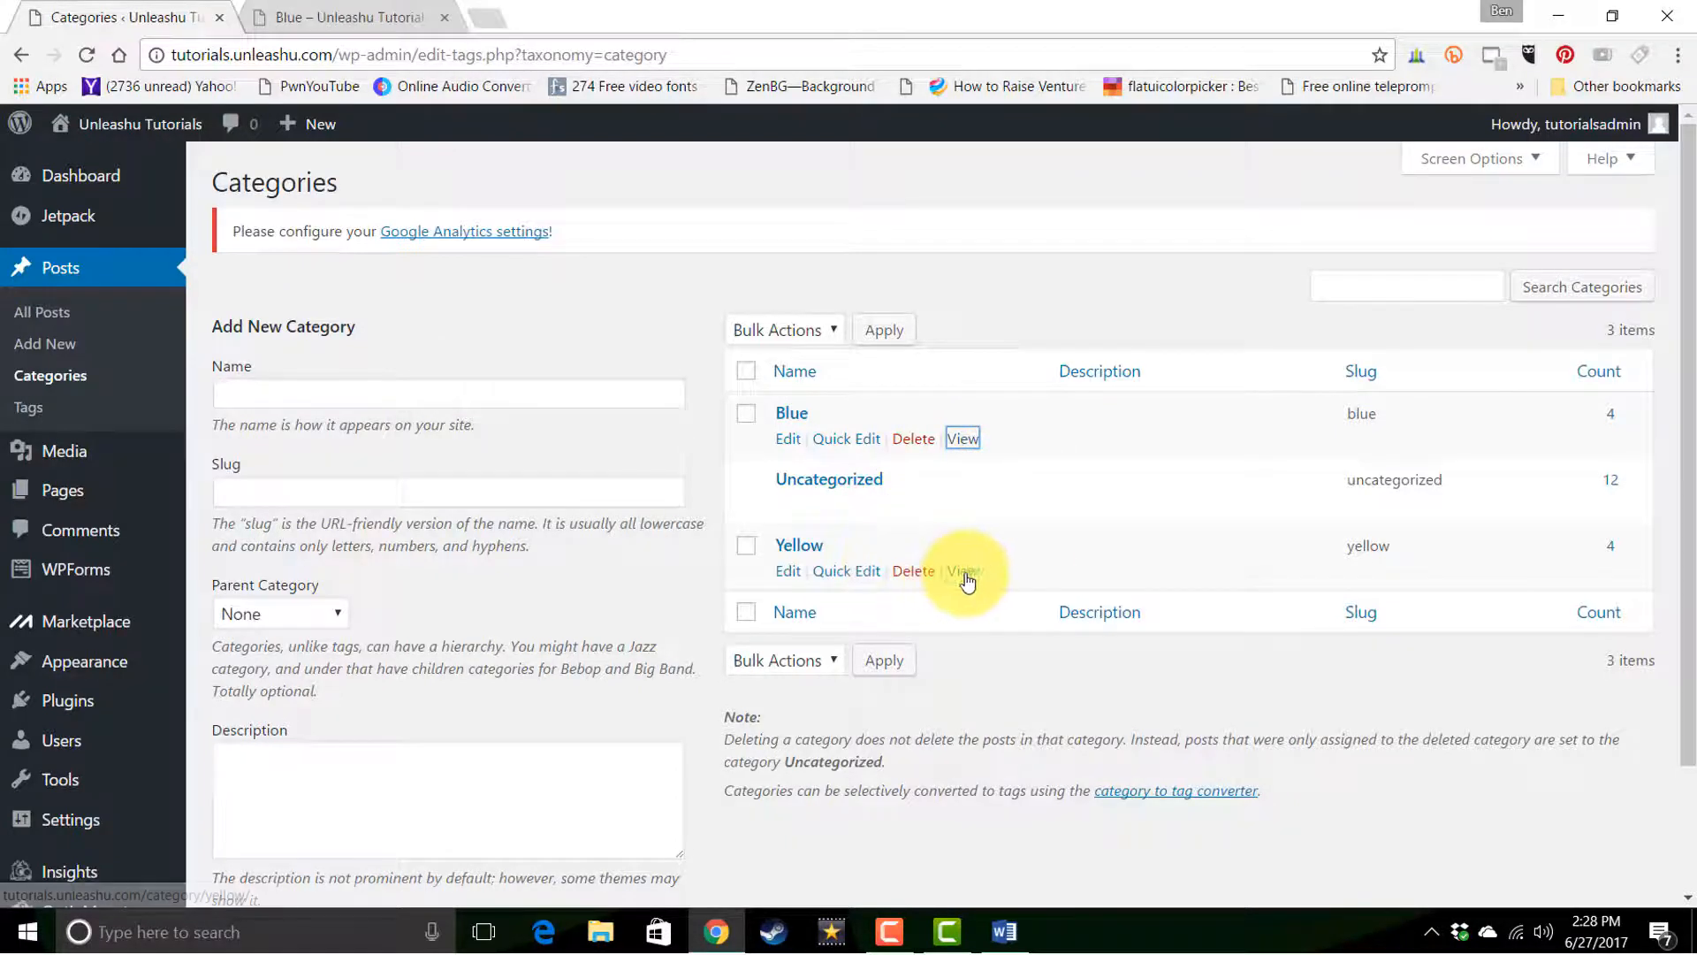
right_click(963, 572)
click(1023, 589)
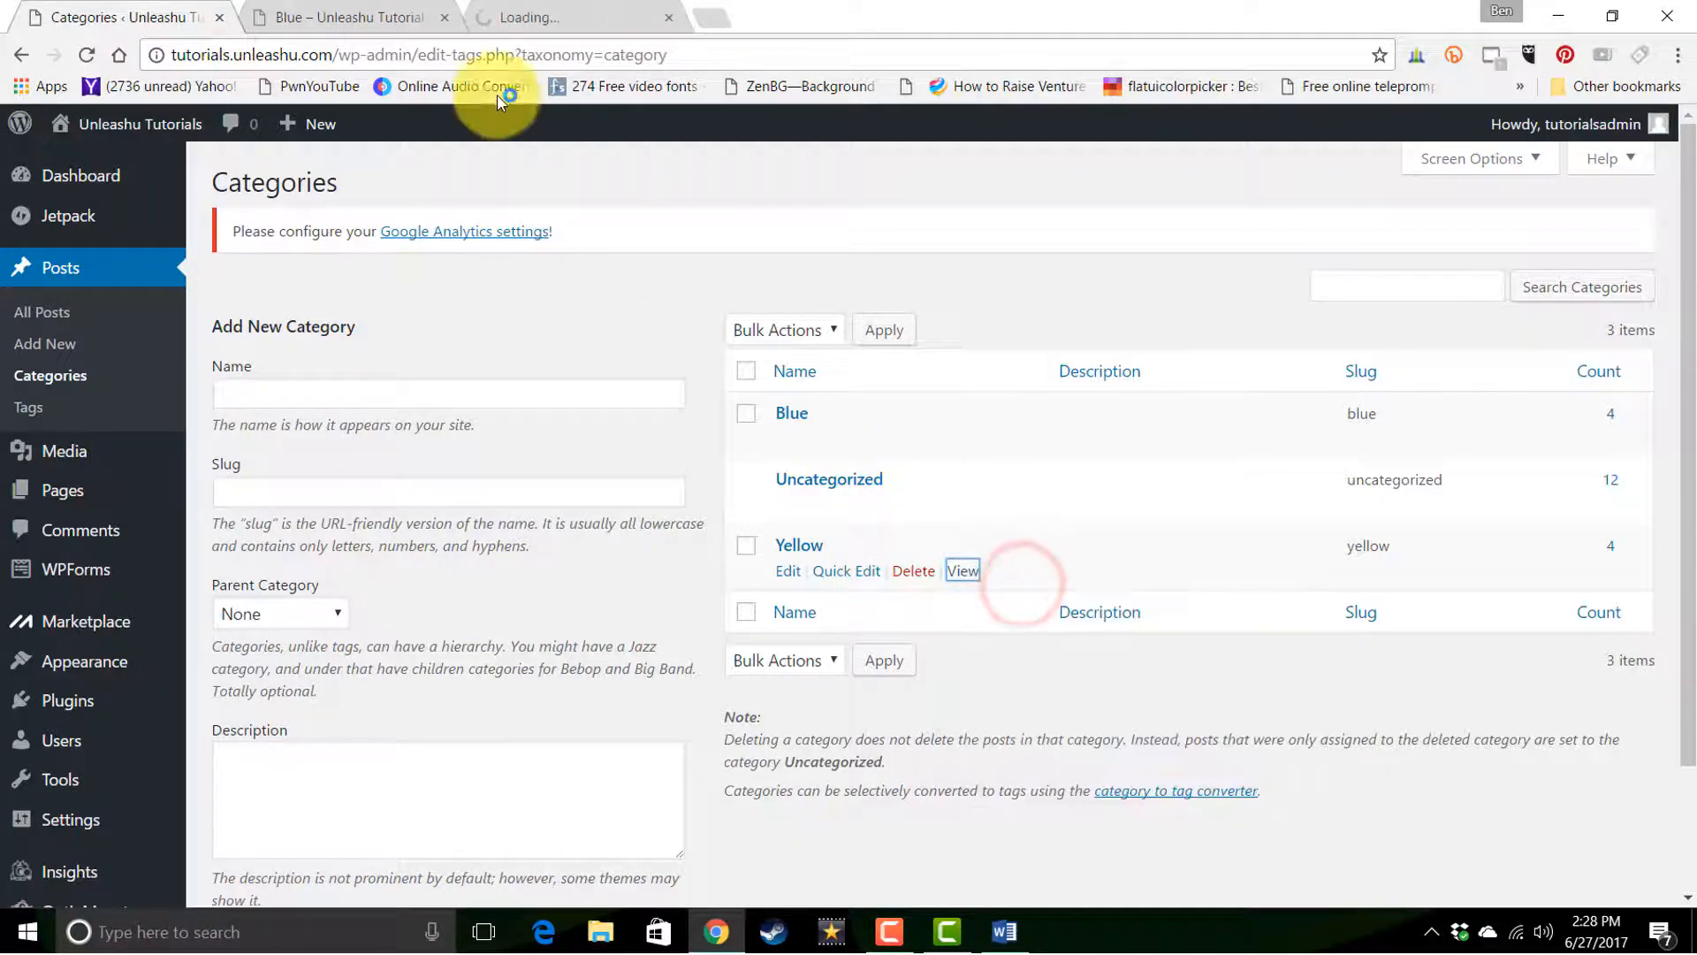
- Look through the Blue category page and the Yellow category page for the Green post
click(364, 18)
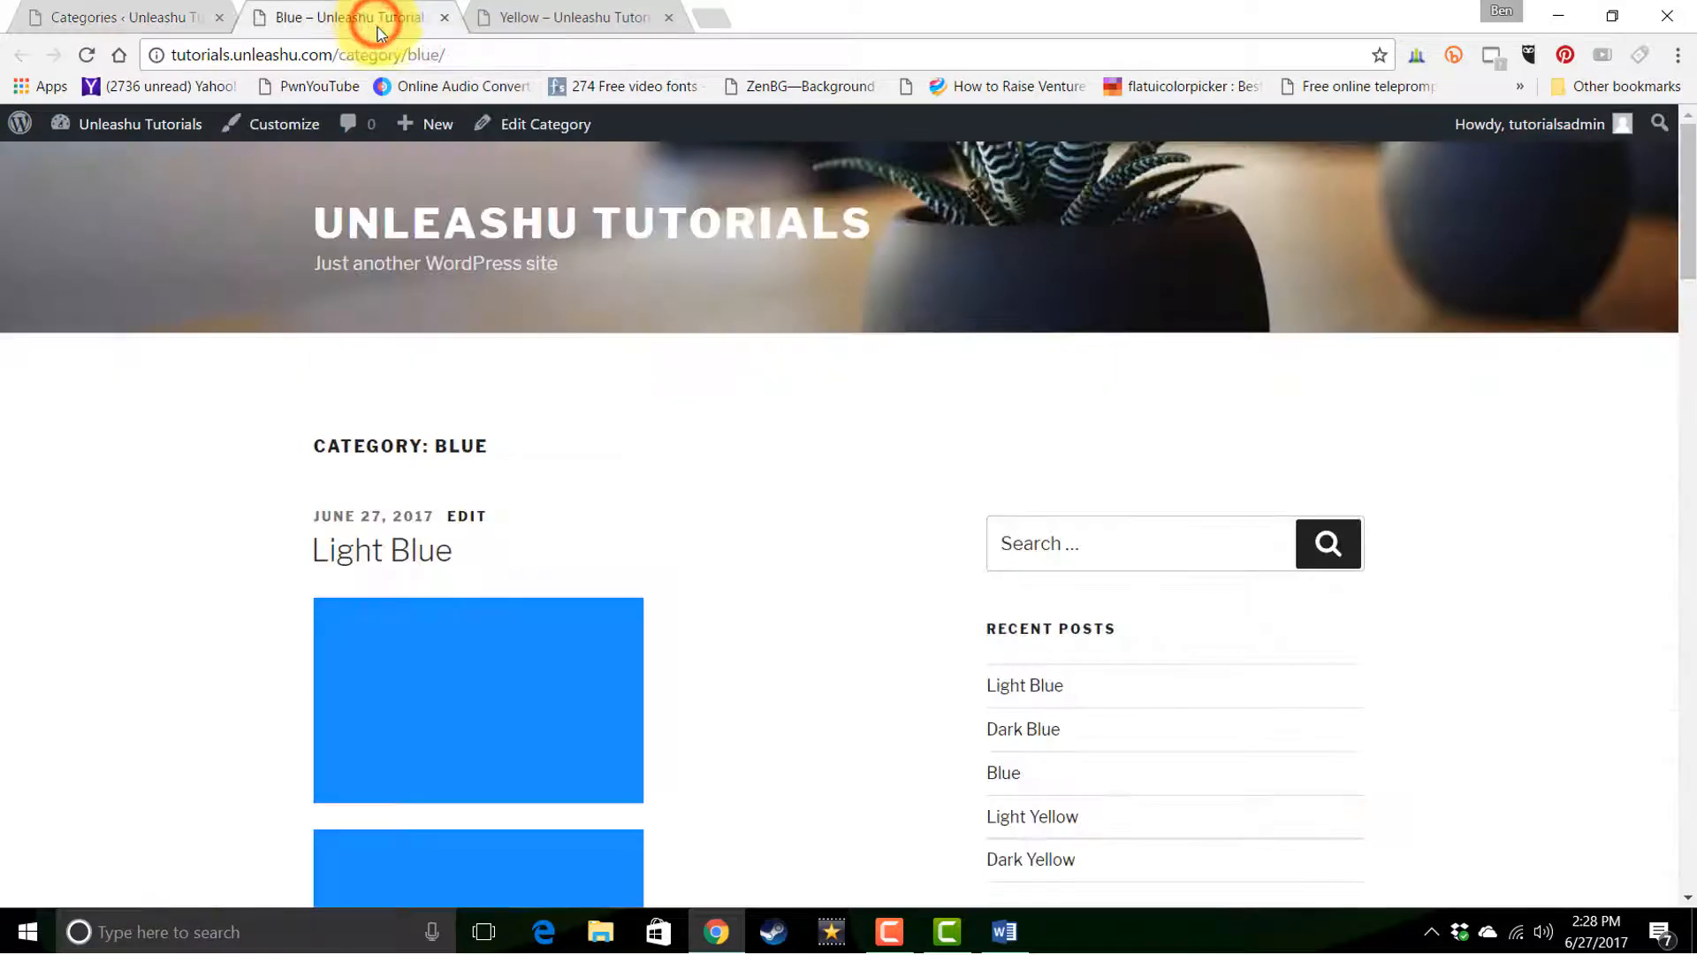
scroll(570, 464, down, 10)
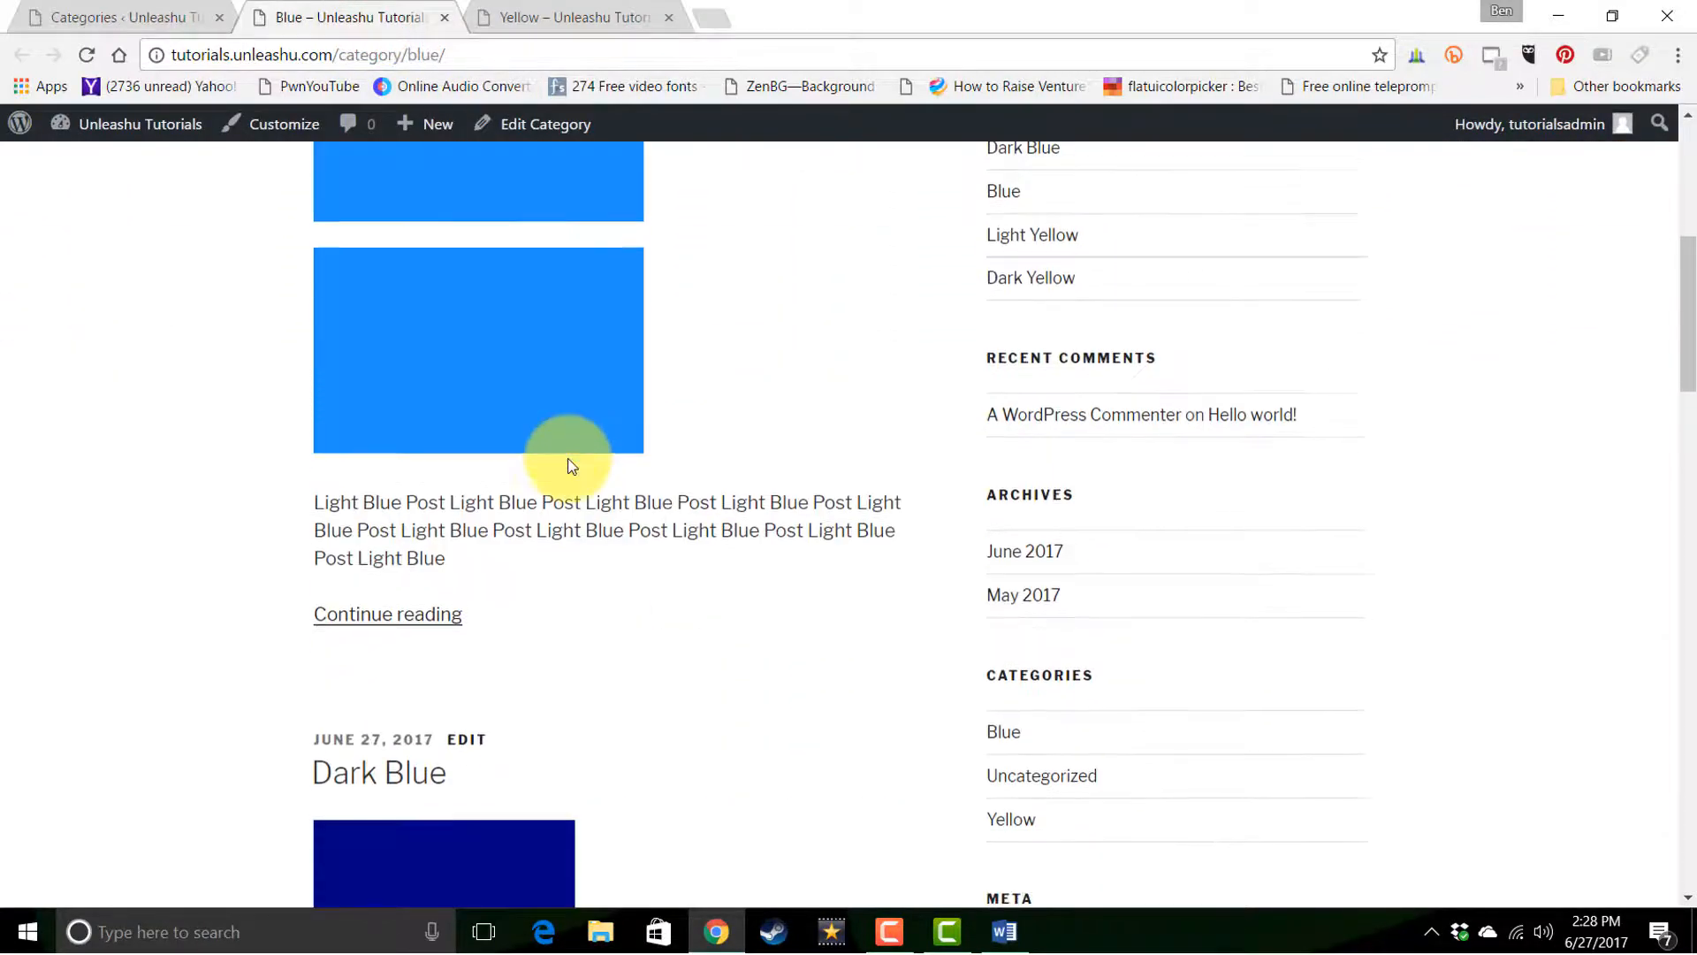
scroll(570, 466, down, 15)
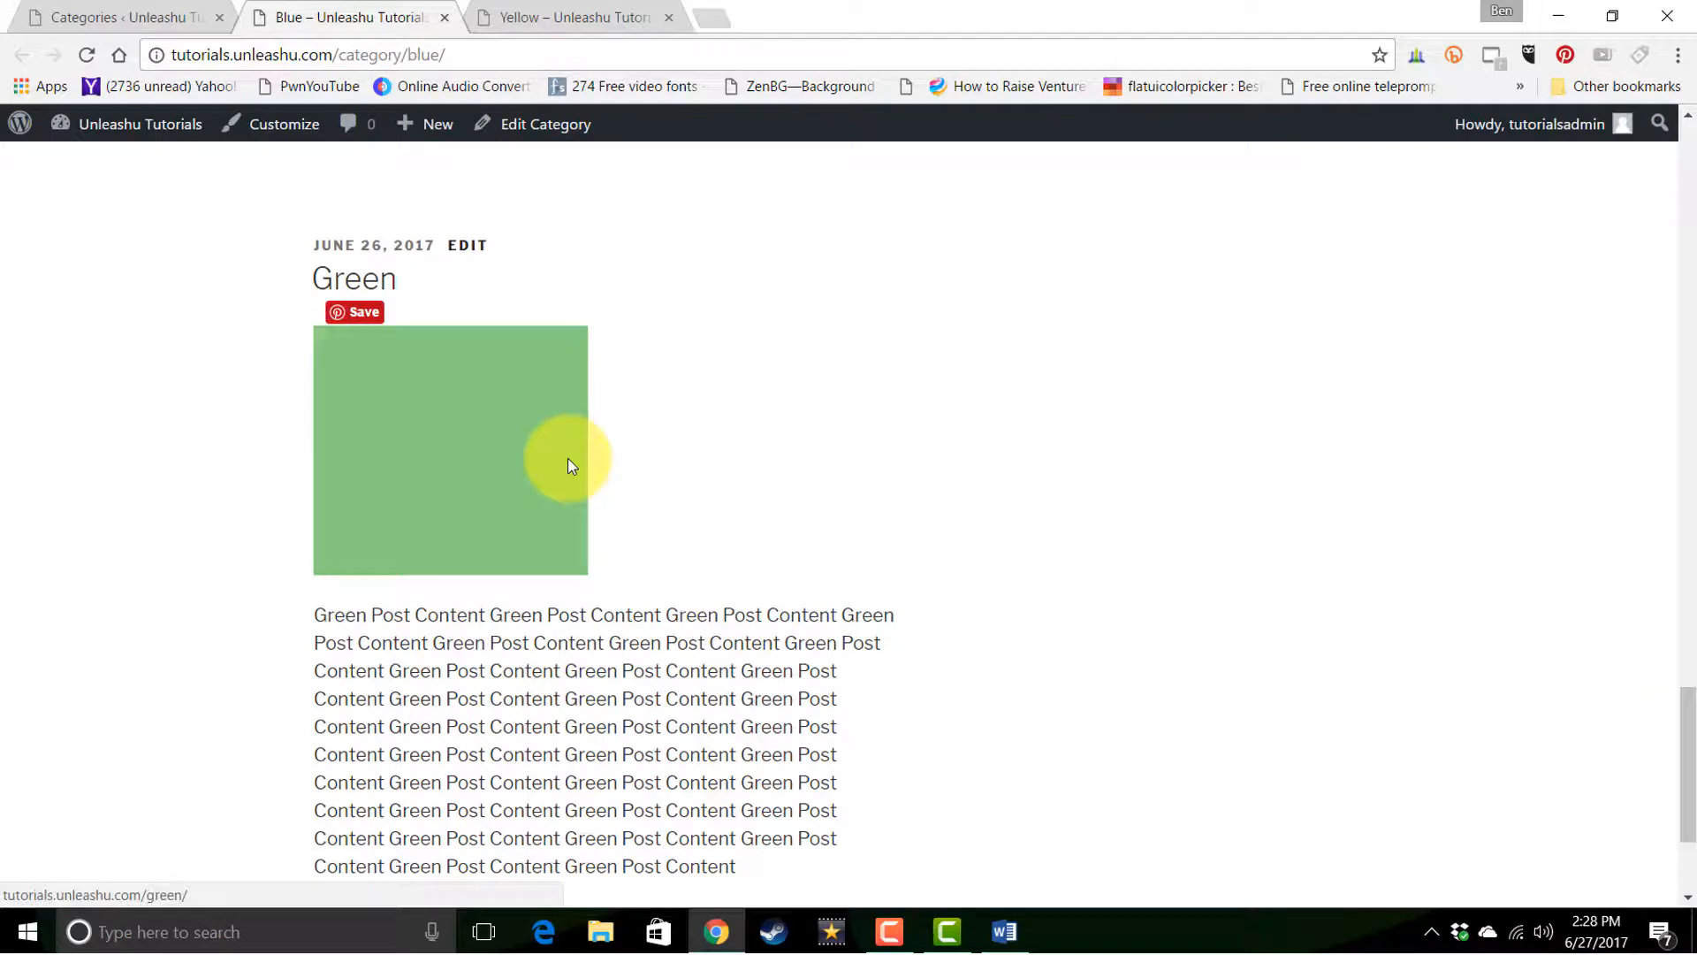
click(587, 20)
scroll(666, 511, down, 8)
scroll(666, 513, down, 20)
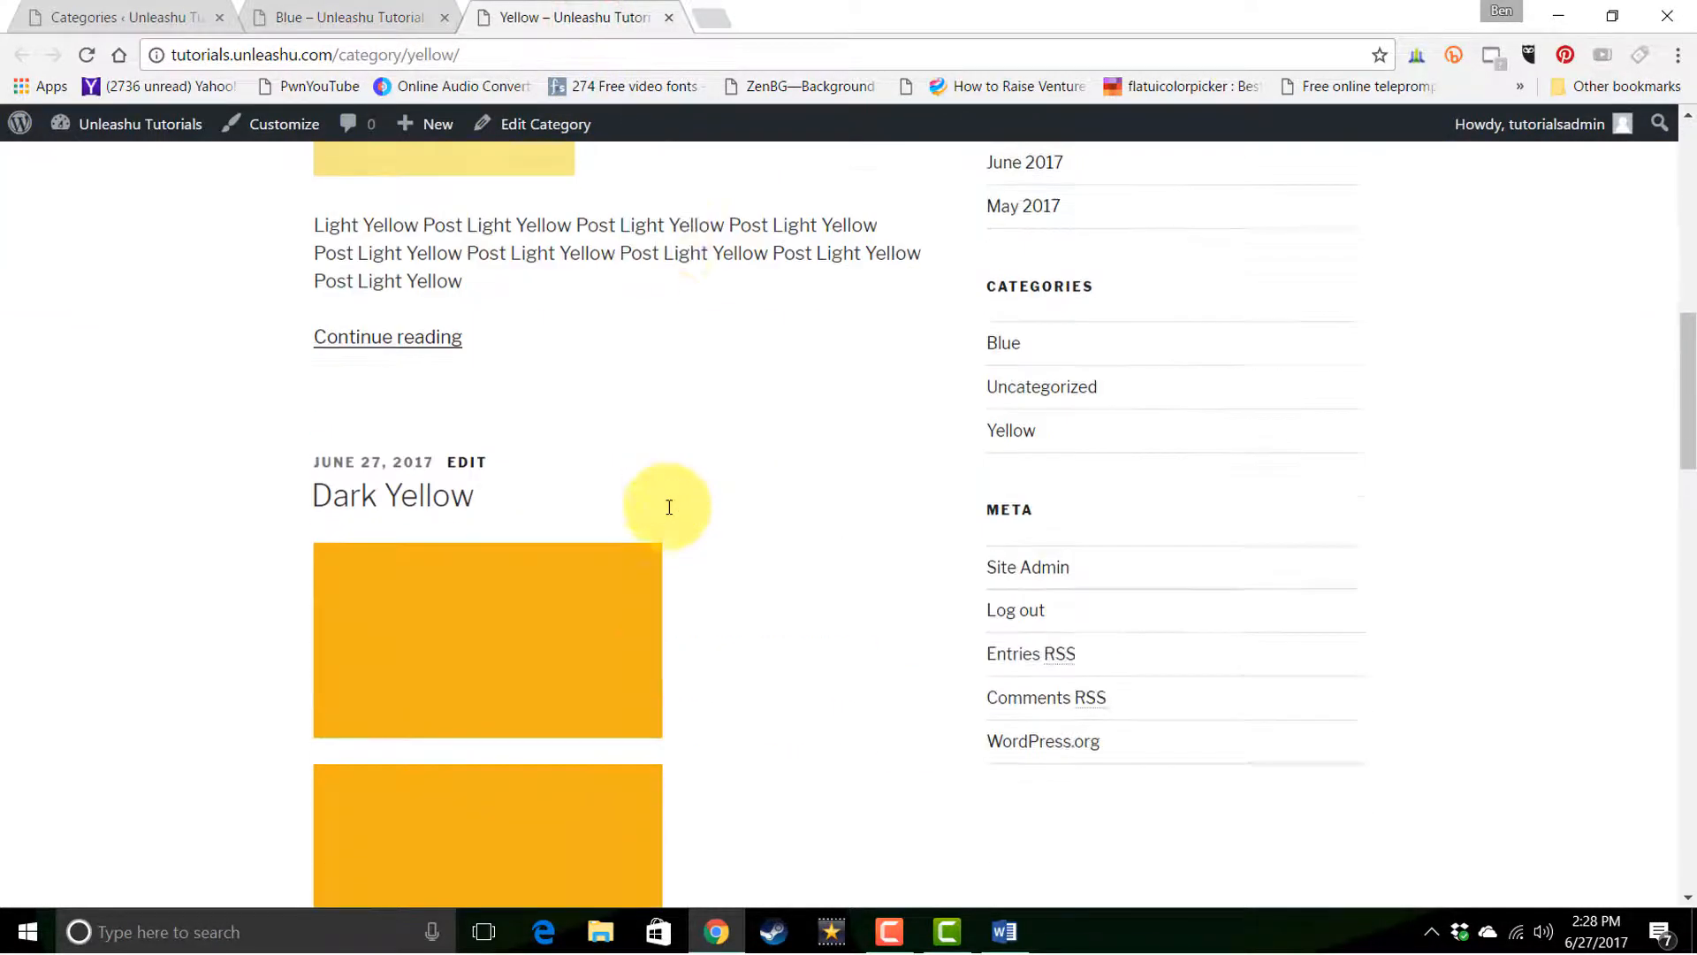
scroll(667, 508, down, 3)
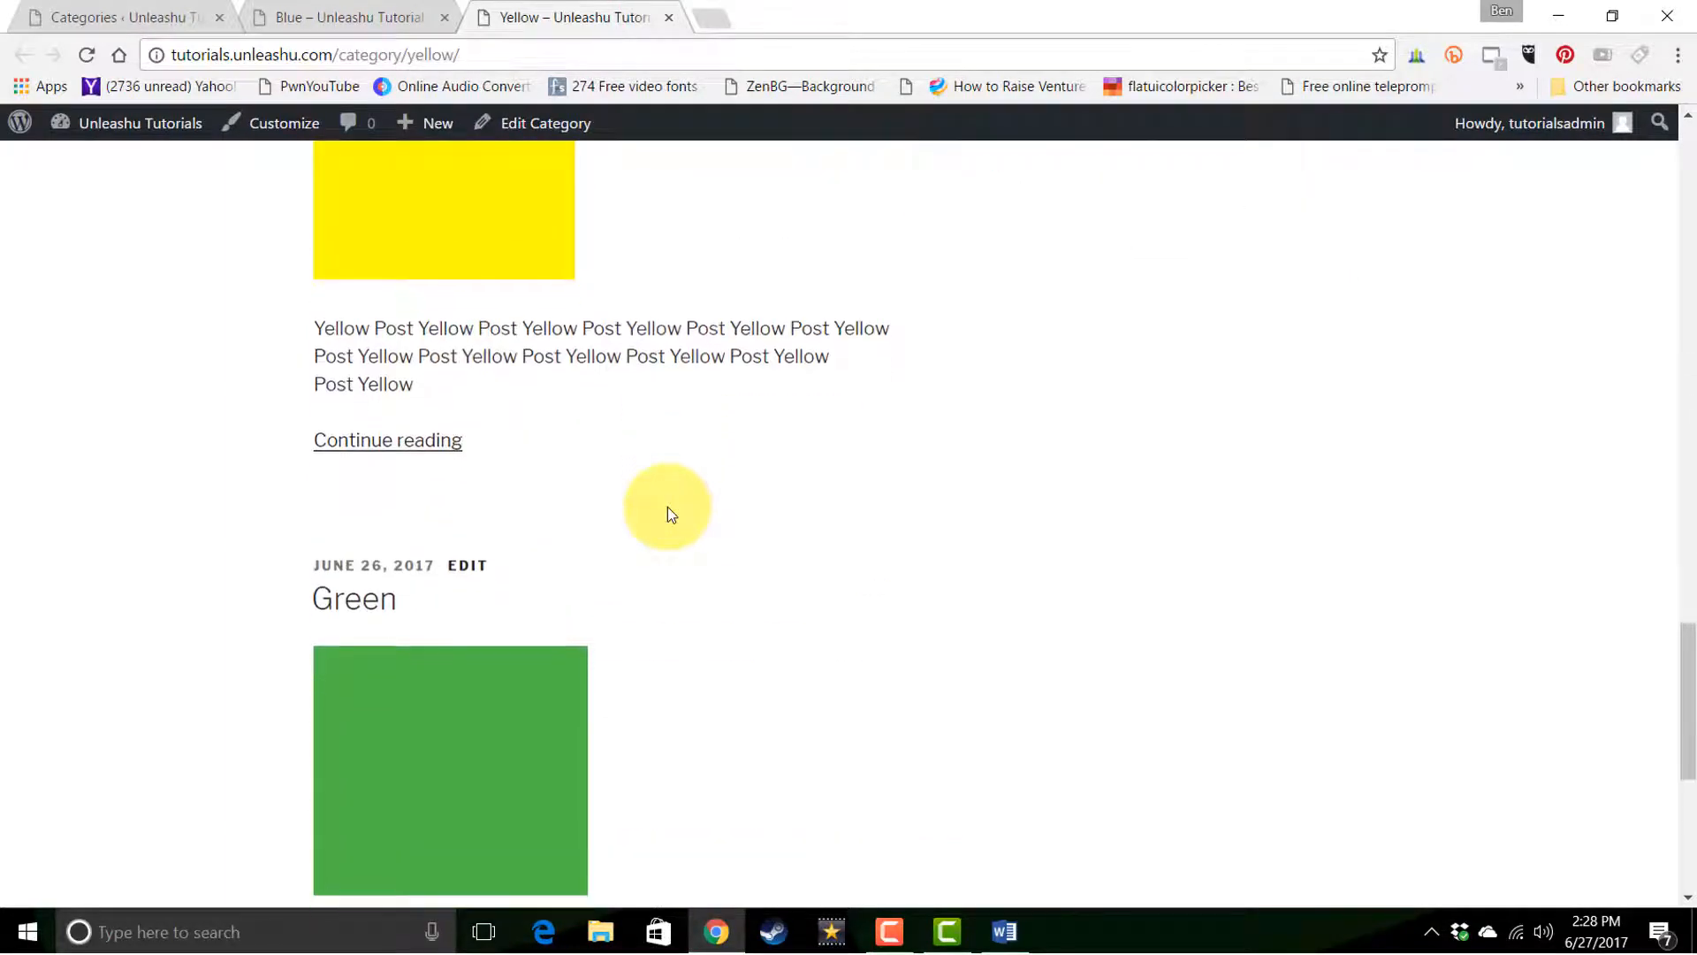